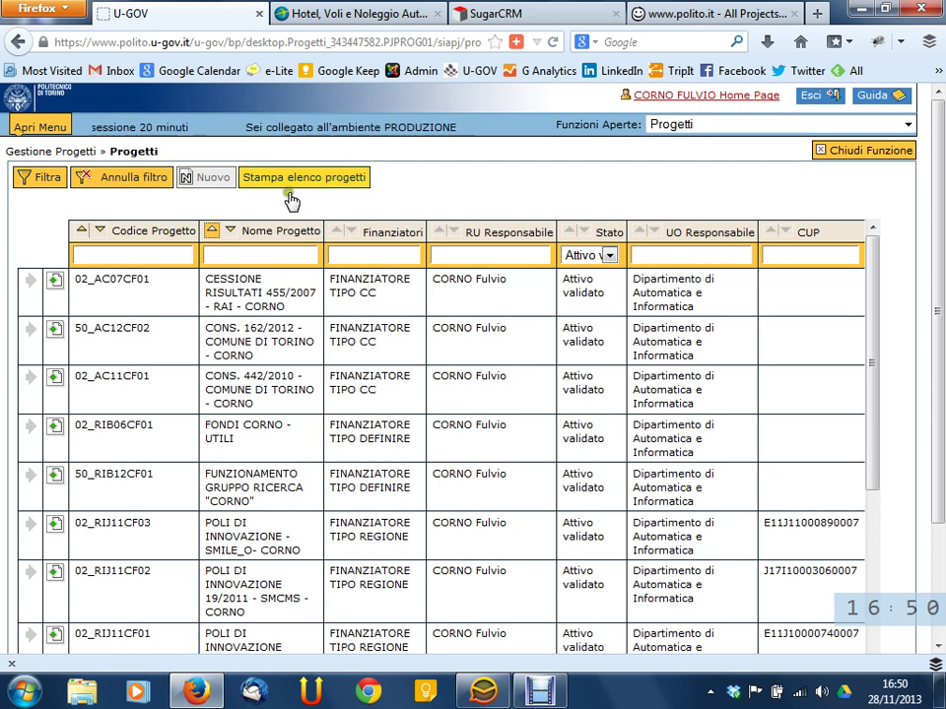
Close the filtered project list, reopen the Progetti function and open the detail record of project 02_RCE08CF02
{"action": "left_click", "coordinate": [866, 158]}
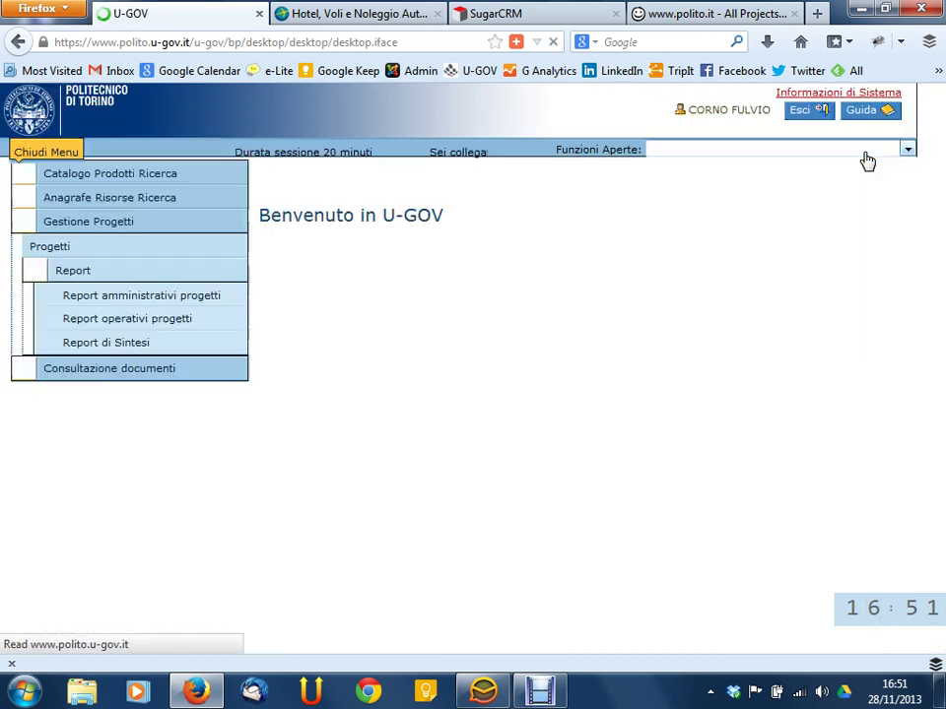
{"action": "left_click", "coordinate": [67, 246]}
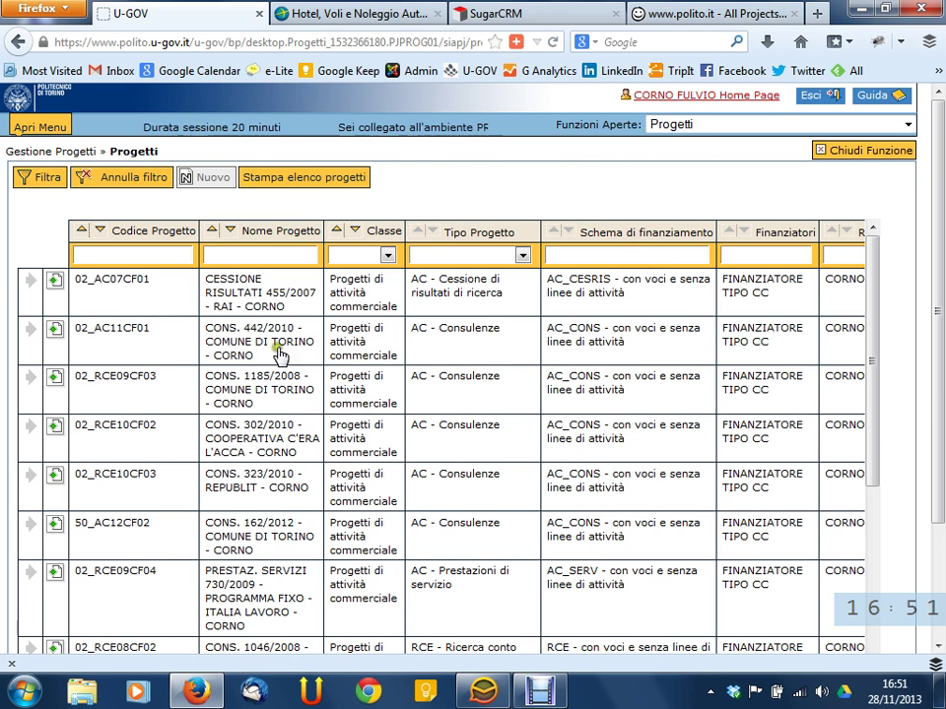
{"action": "scroll", "coordinate": [444, 439], "scroll_direction": "down", "scroll_amount": 3}
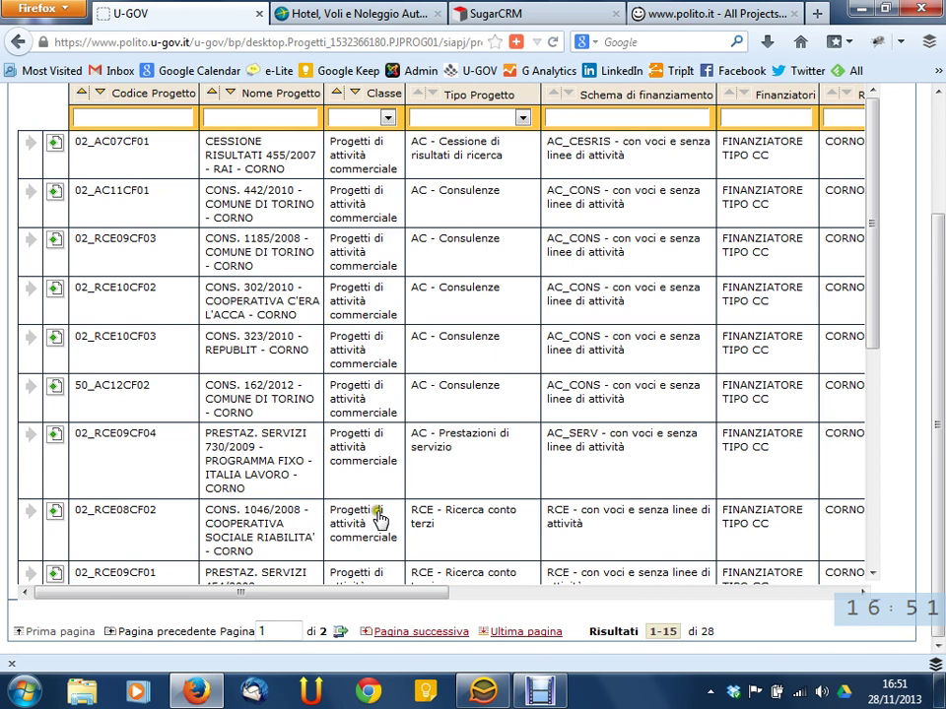
{"action": "left_click", "coordinate": [288, 514]}
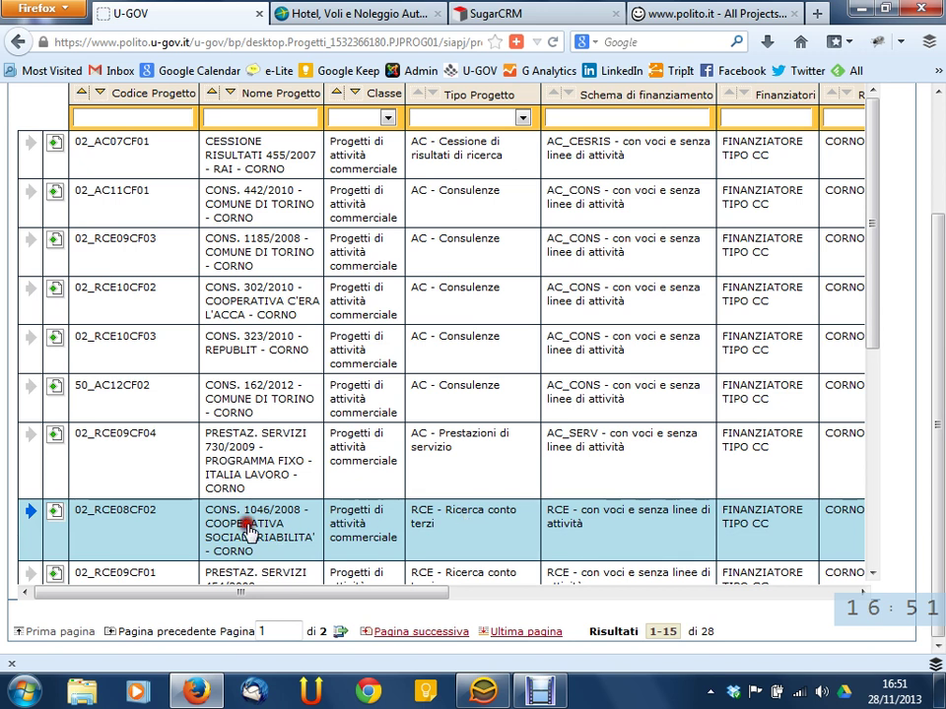
{"action": "left_click", "coordinate": [54, 520]}
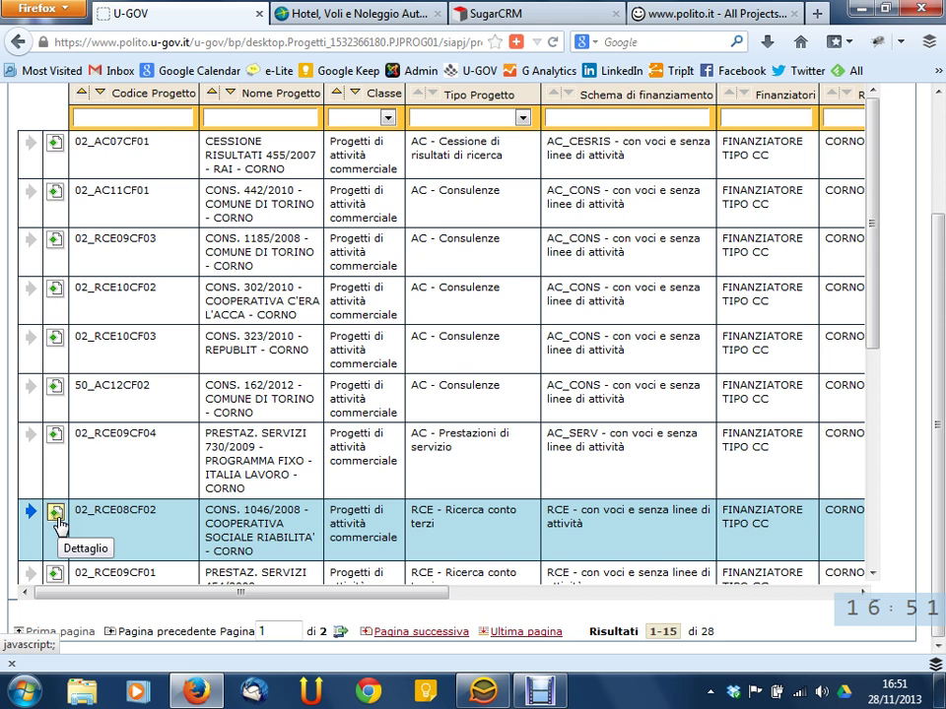
{"action": "left_click", "coordinate": [56, 522]}
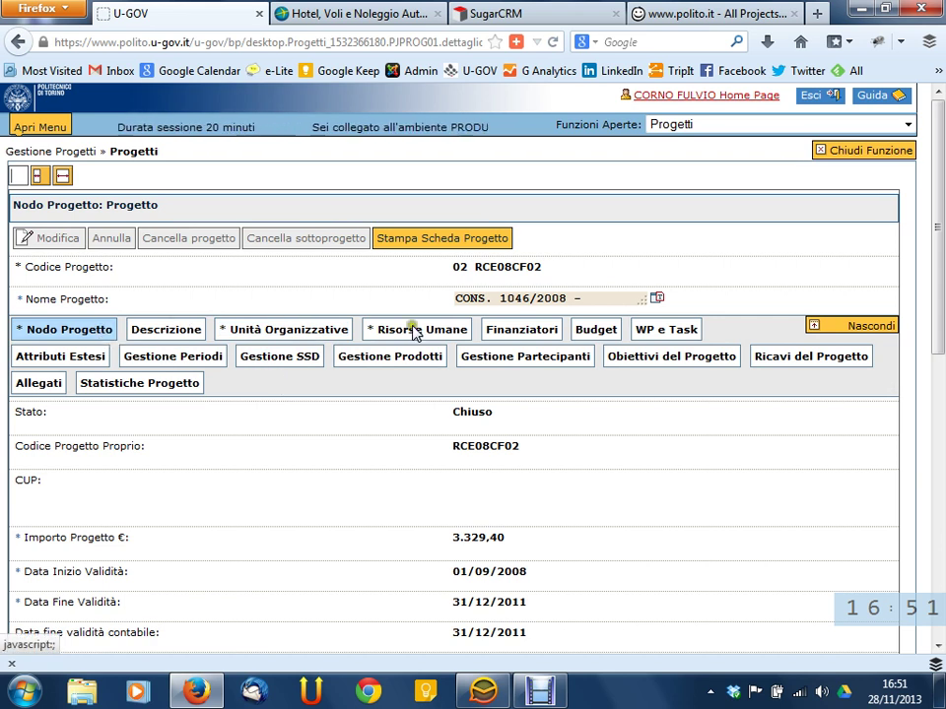
Examine the project's Nodo Progetto record from its status and amount down to the previous-year balances, including the available editing commands
{"action": "scroll", "coordinate": [635, 353], "scroll_direction": "down", "scroll_amount": 5}
{"action": "scroll", "coordinate": [627, 363], "scroll_direction": "up", "scroll_amount": 5}
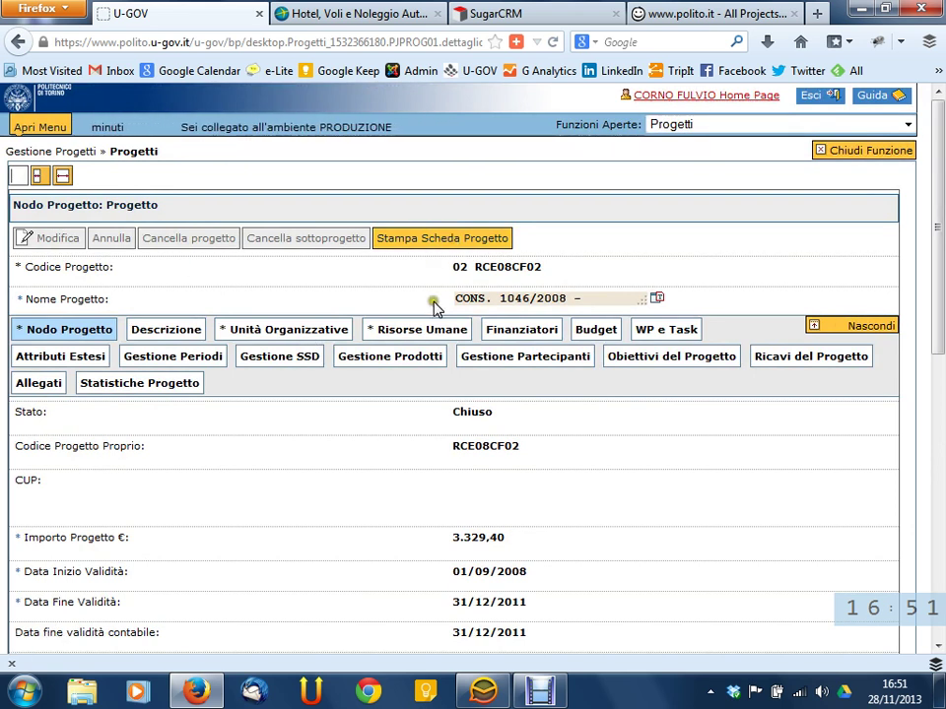
{"action": "scroll", "coordinate": [412, 334], "scroll_direction": "down", "scroll_amount": 5}
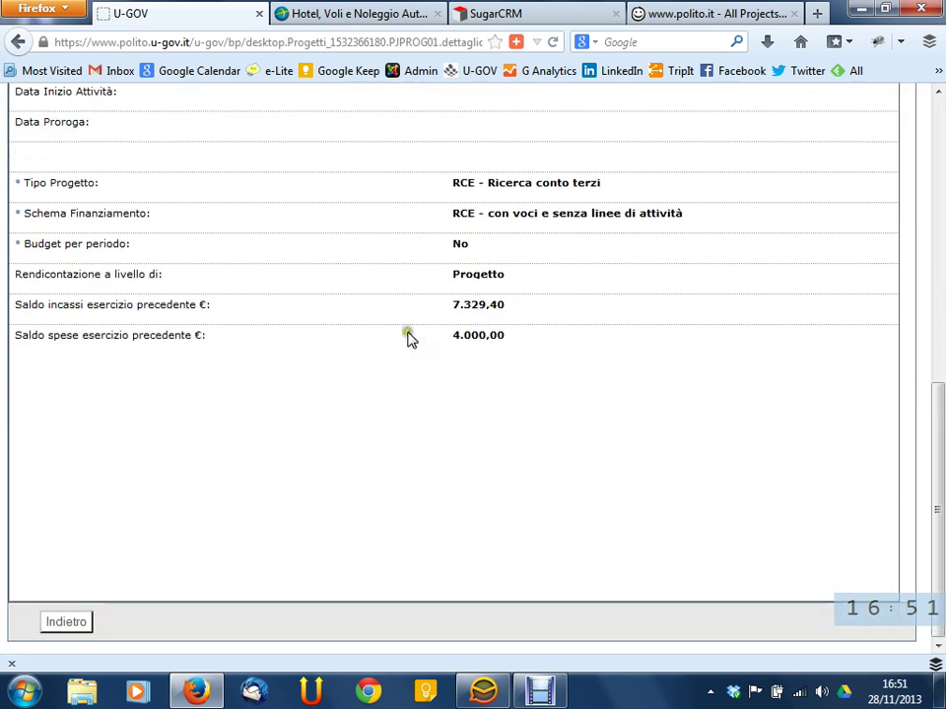
{"action": "scroll", "coordinate": [408, 335], "scroll_direction": "up", "scroll_amount": 5}
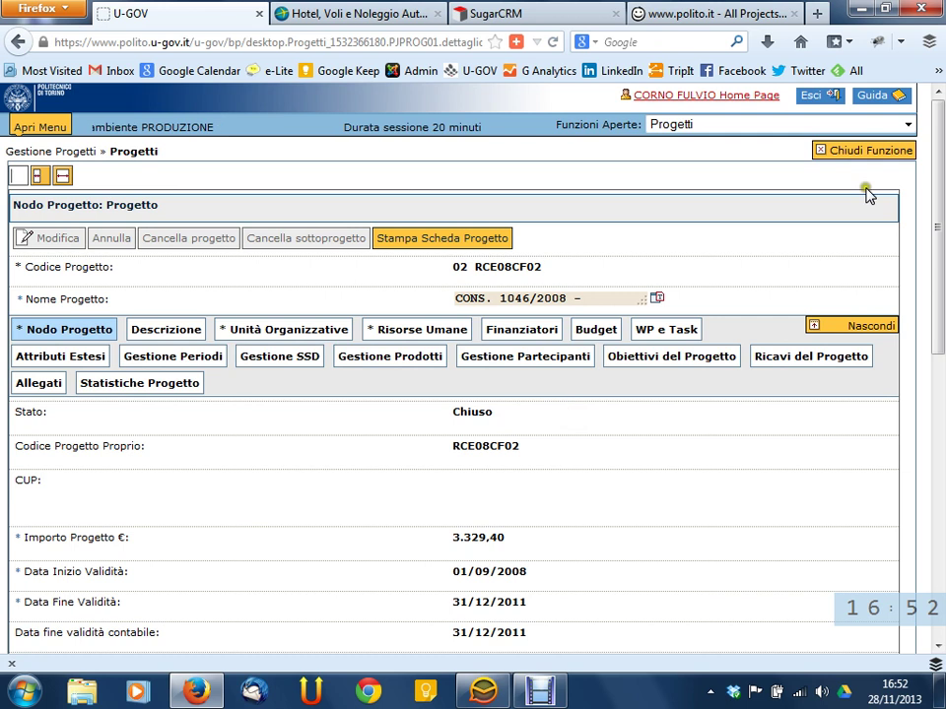
{"action": "scroll", "coordinate": [693, 192], "scroll_direction": "down", "scroll_amount": 10}
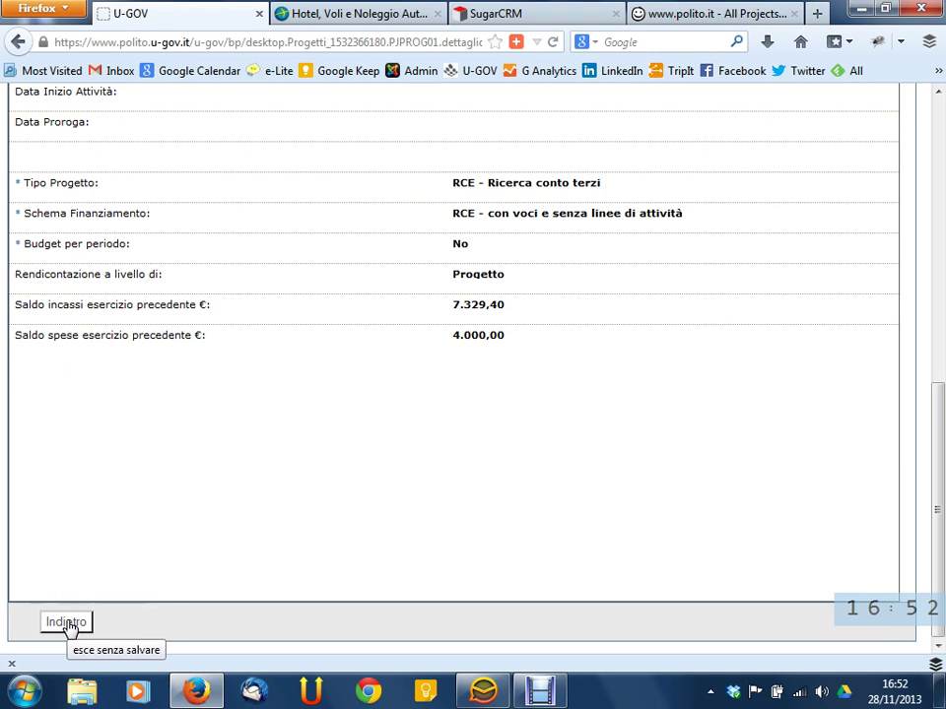
{"action": "scroll", "coordinate": [724, 476], "scroll_direction": "up", "scroll_amount": 10}
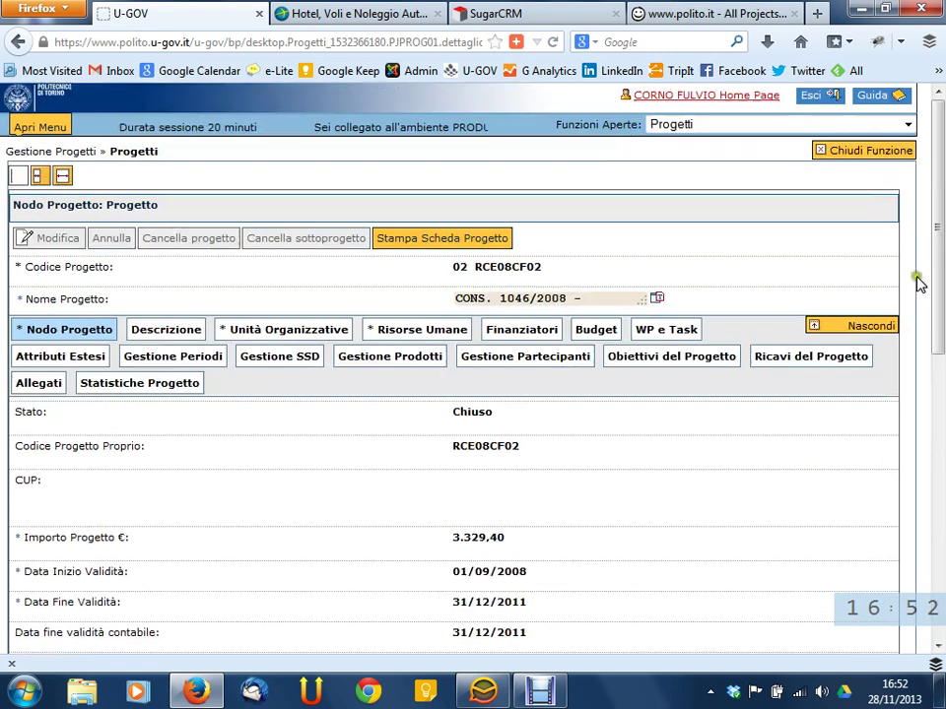
{"action": "scroll", "coordinate": [575, 226], "scroll_direction": "down", "scroll_amount": 10}
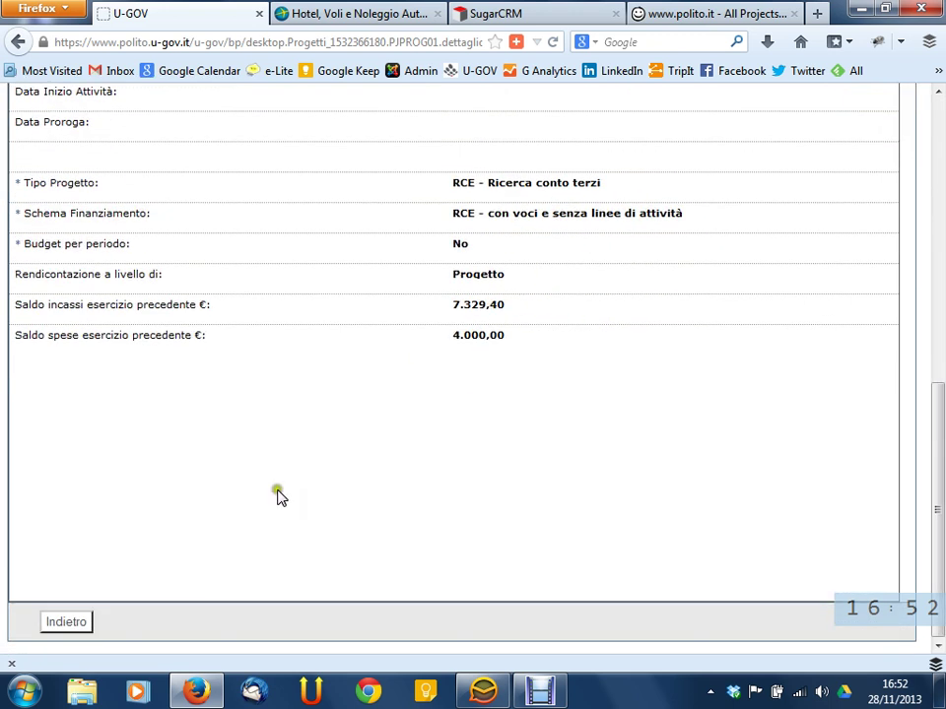
{"action": "scroll", "coordinate": [222, 487], "scroll_direction": "up", "scroll_amount": 10}
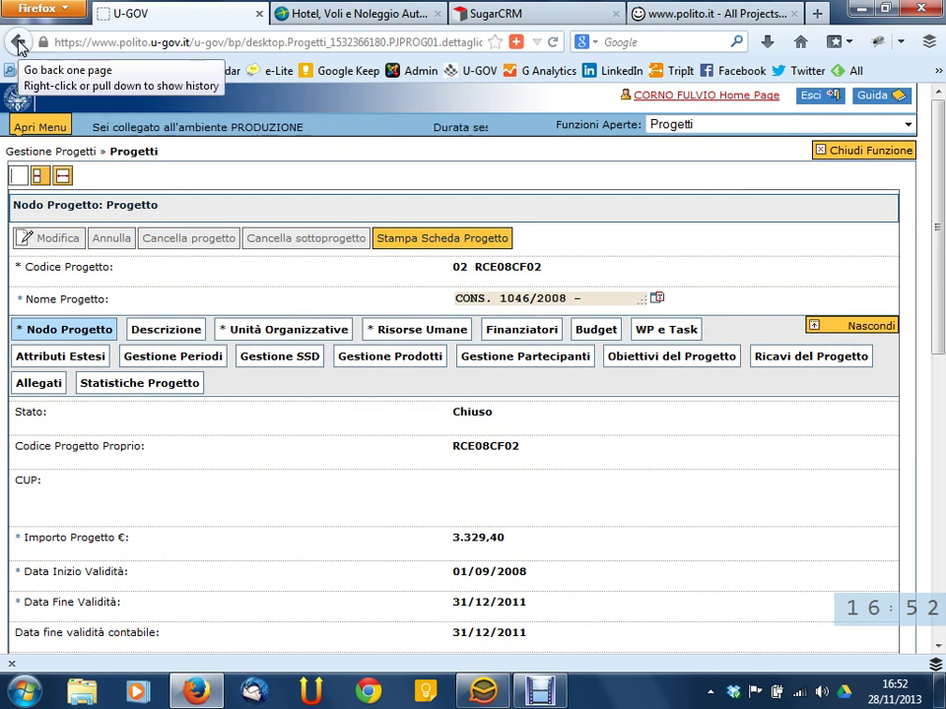
{"action": "scroll", "coordinate": [300, 209], "scroll_direction": "down", "scroll_amount": 10}
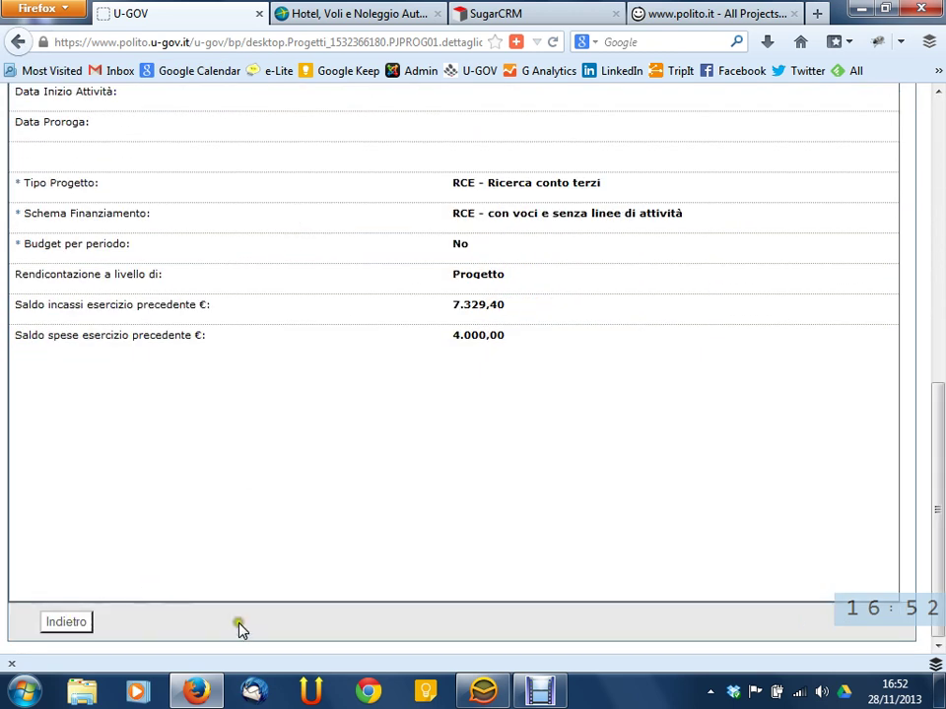
{"action": "scroll", "coordinate": [238, 627], "scroll_direction": "up", "scroll_amount": 10}
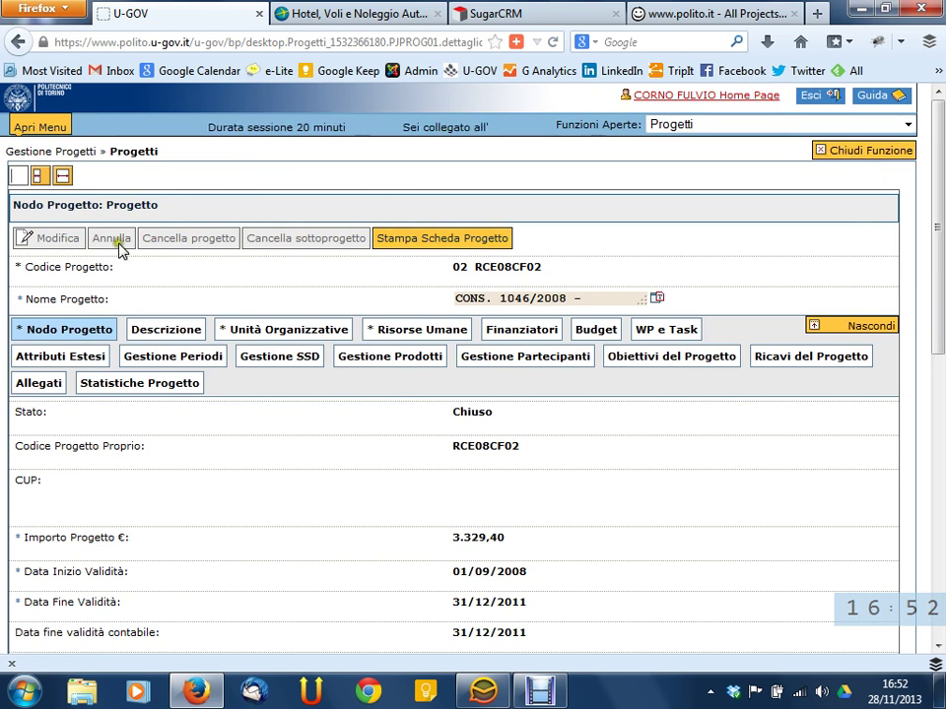
{"action": "double_click", "coordinate": [174, 241]}
{"action": "double_click", "coordinate": [281, 240]}
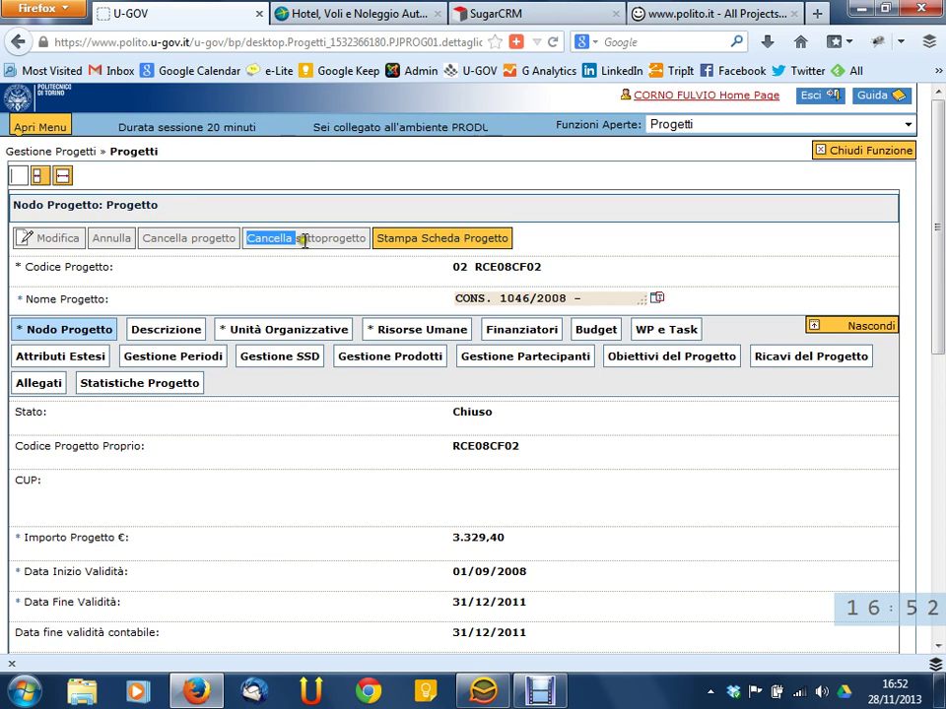
Leave the detail record without saving and reopen project 02_RCE08CF02 from the project list
{"action": "scroll", "coordinate": [300, 240], "scroll_direction": "down", "scroll_amount": 1}
{"action": "scroll", "coordinate": [311, 276], "scroll_direction": "down", "scroll_amount": 10}
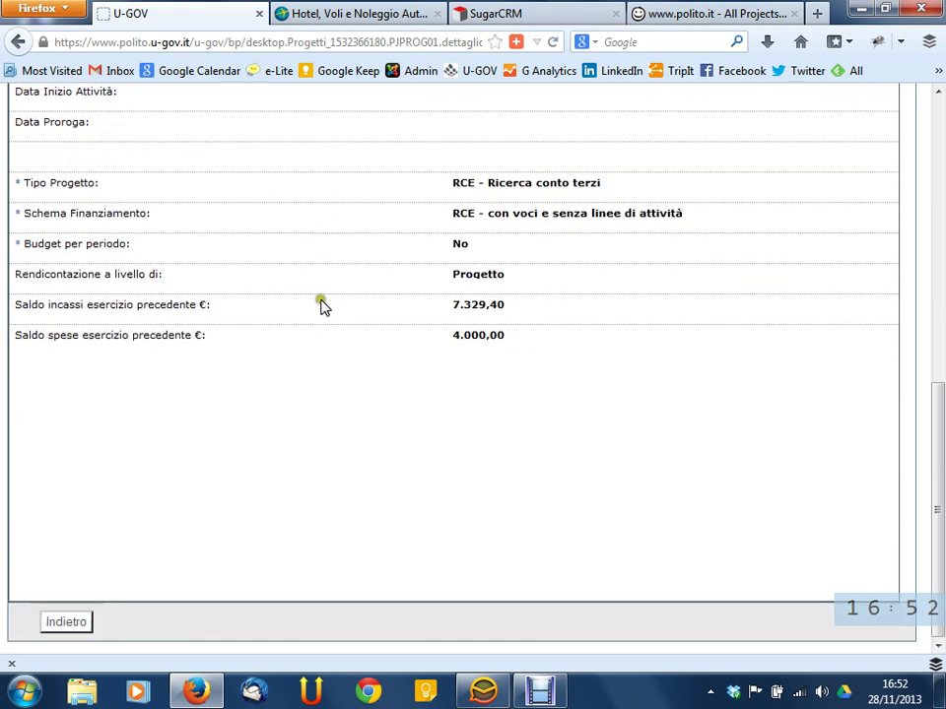
{"action": "left_click", "coordinate": [69, 622]}
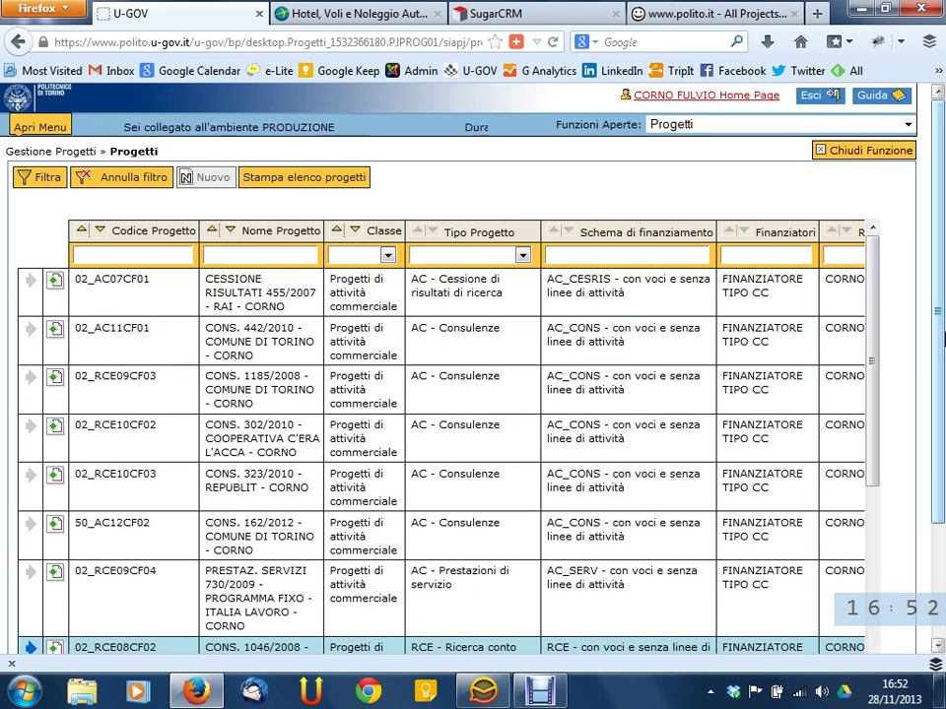
{"action": "scroll", "coordinate": [602, 449], "scroll_direction": "down", "scroll_amount": 3}
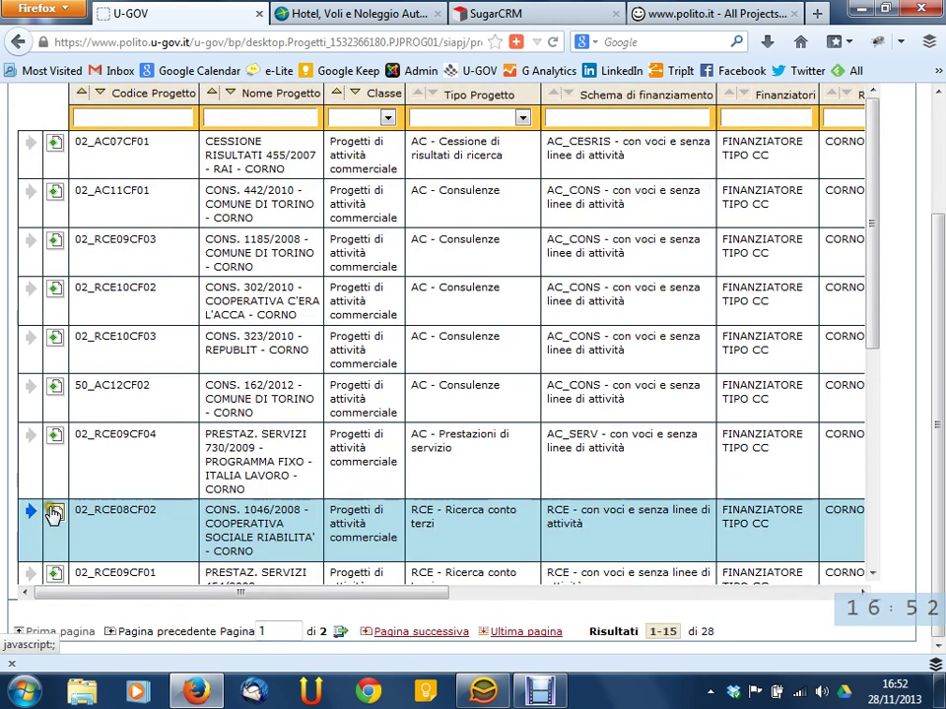
{"action": "left_click", "coordinate": [57, 511]}
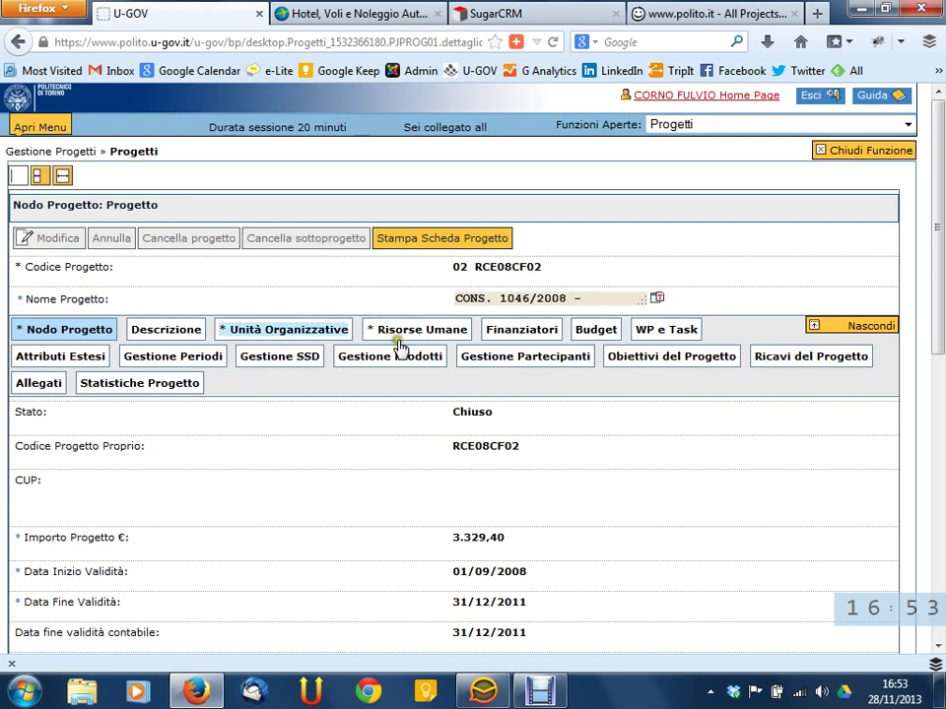
Browse the project's Gestione SSD, Gestione Periodi, Attributi Estesi and Descrizione sections, ending on the Nodo Progetto data
{"action": "left_click", "coordinate": [264, 365]}
{"action": "left_click", "coordinate": [194, 364]}
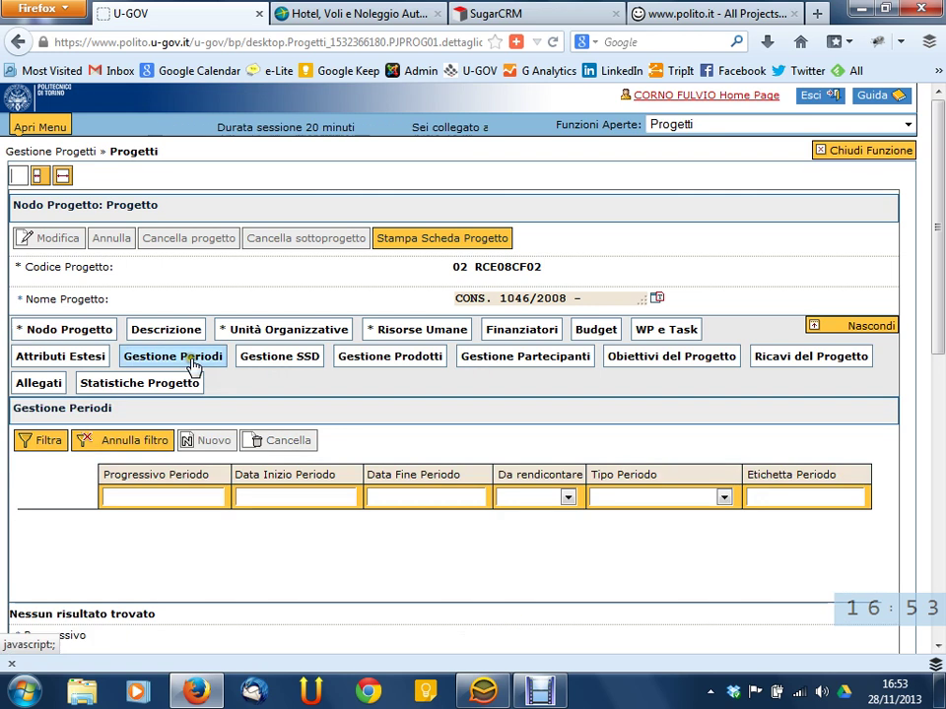
{"action": "left_click", "coordinate": [86, 359]}
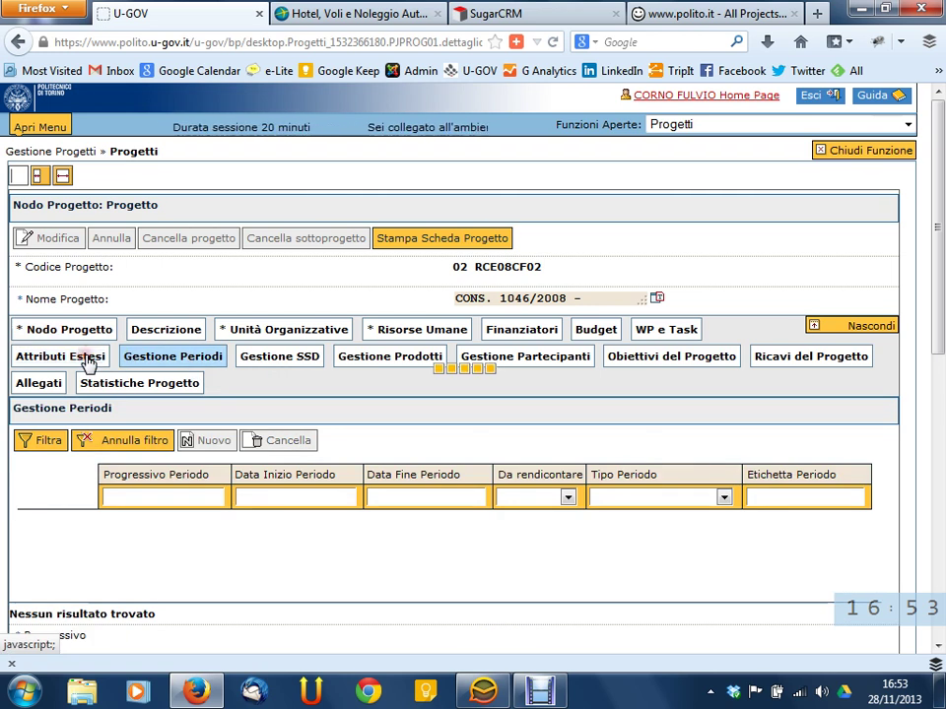
{"action": "left_click", "coordinate": [170, 332]}
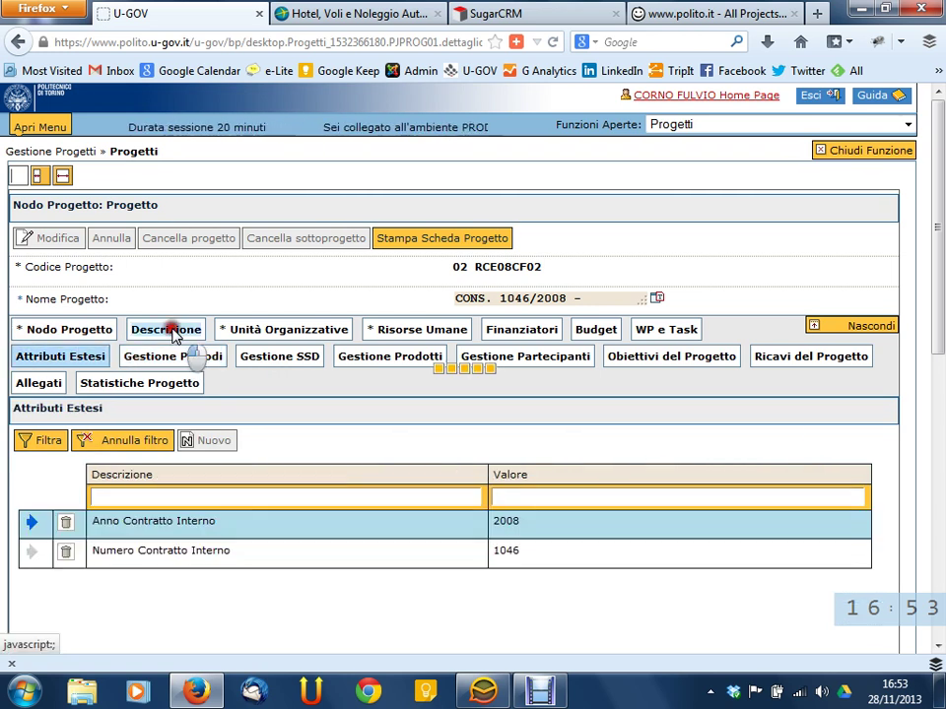
{"action": "left_click", "coordinate": [92, 336]}
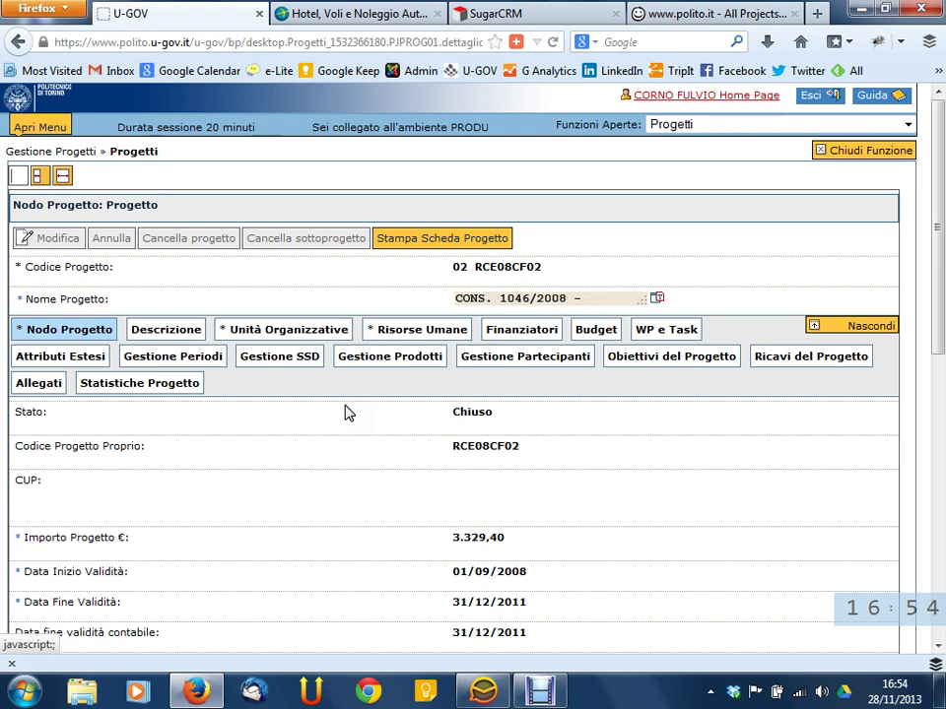
Review the Nodo Progetto data, the Unità Organizzative section and the project's Descrizione section
{"action": "left_click", "coordinate": [428, 425]}
{"action": "scroll", "coordinate": [463, 443], "scroll_direction": "down", "scroll_amount": 4}
{"action": "scroll", "coordinate": [530, 455], "scroll_direction": "up", "scroll_amount": 4}
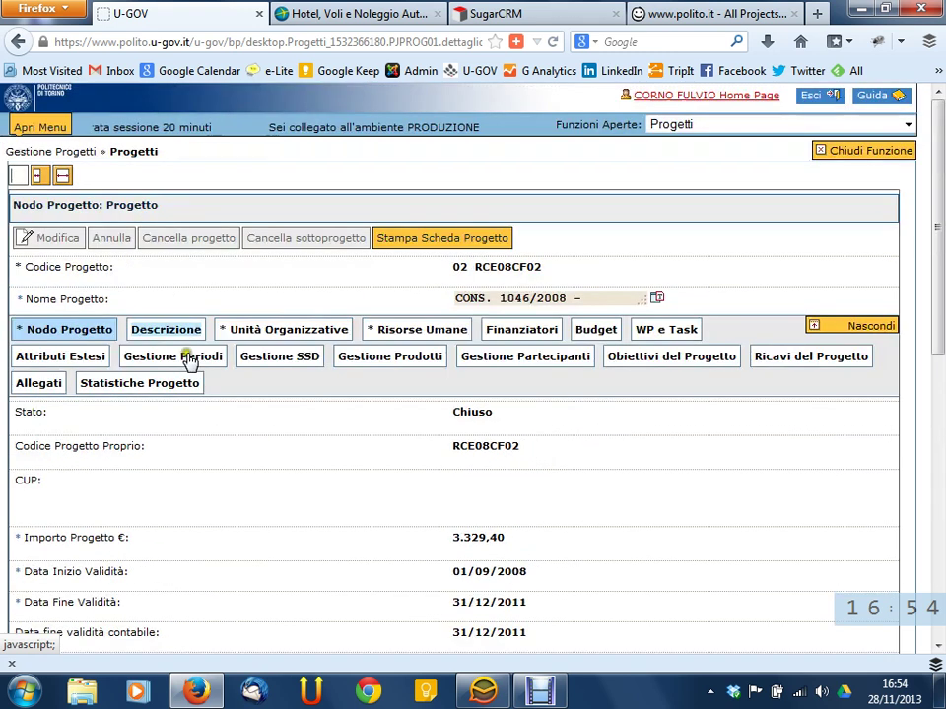
{"action": "left_click", "coordinate": [155, 331]}
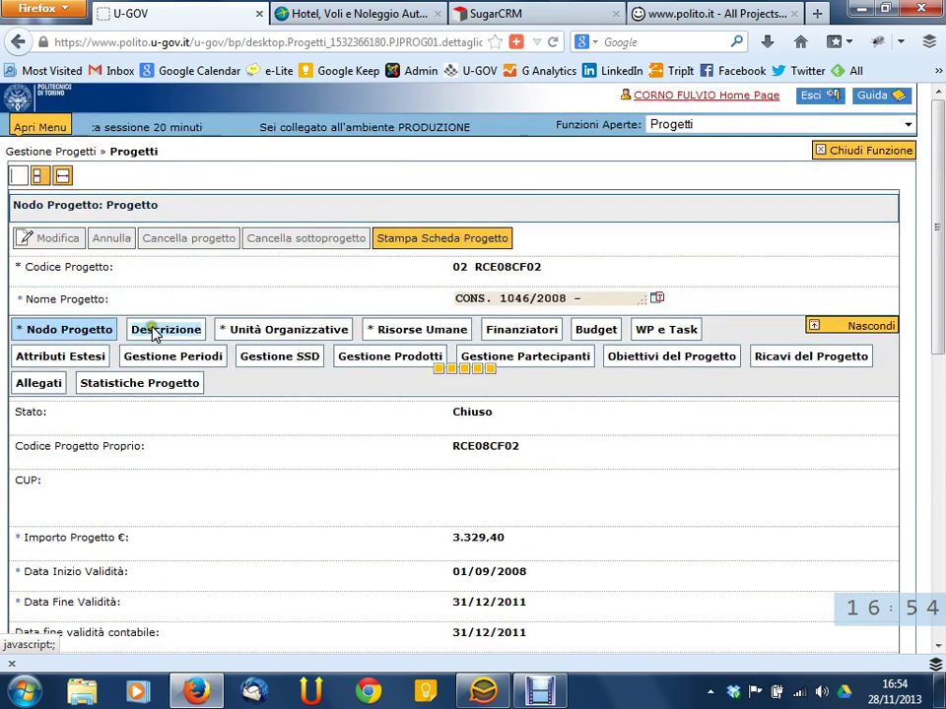
{"action": "left_click", "coordinate": [279, 334]}
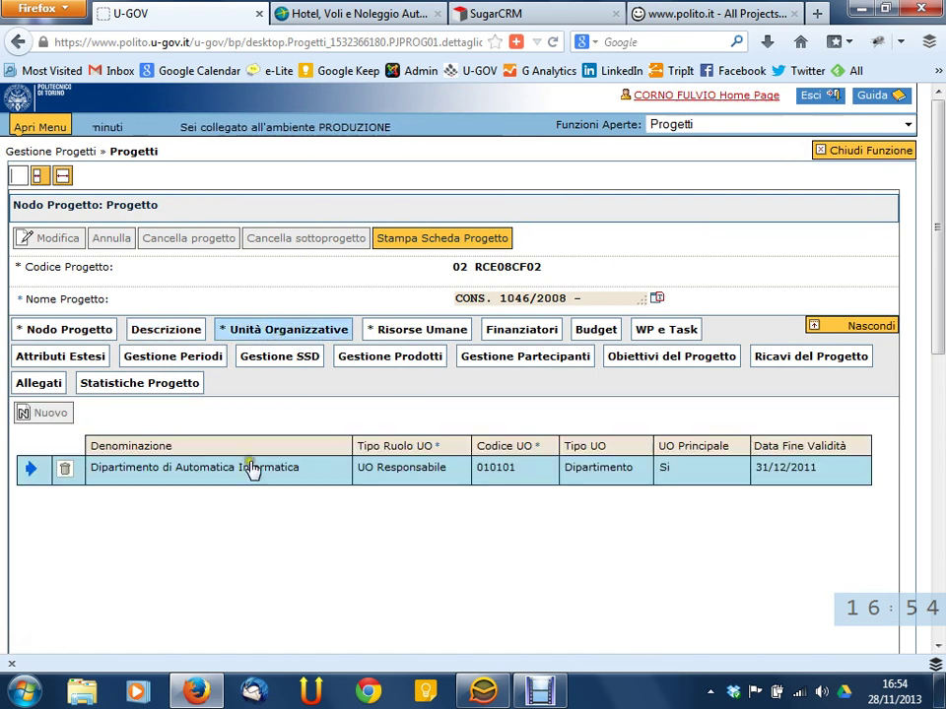
{"action": "left_click", "coordinate": [181, 330]}
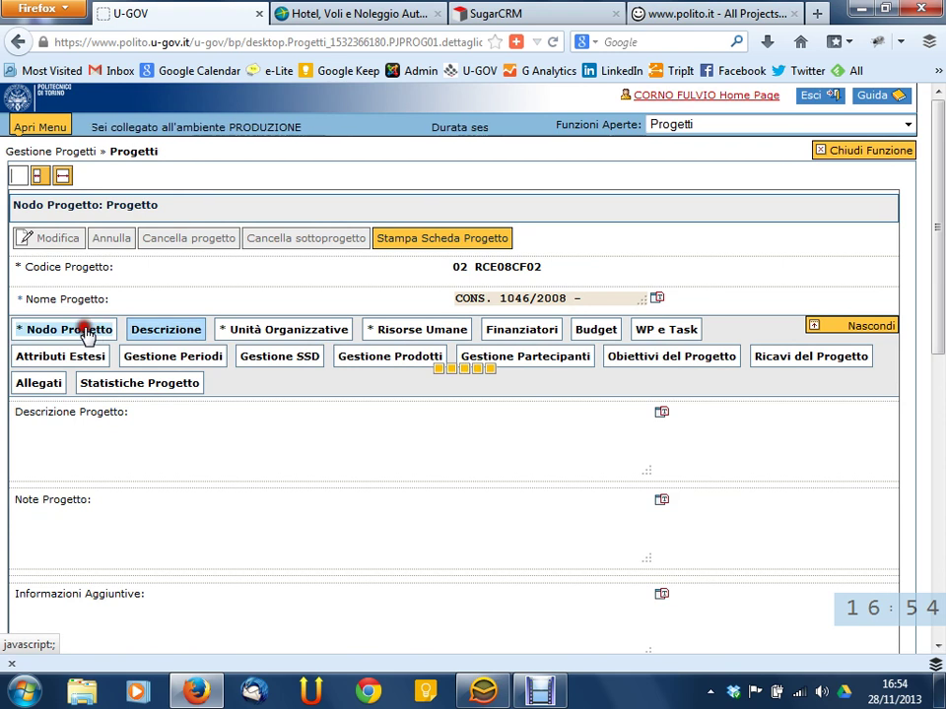
Check the project's general data again, look at its responsible organizational unit and return to Nodo Progetto
{"action": "scroll", "coordinate": [261, 475], "scroll_direction": "down", "scroll_amount": 6}
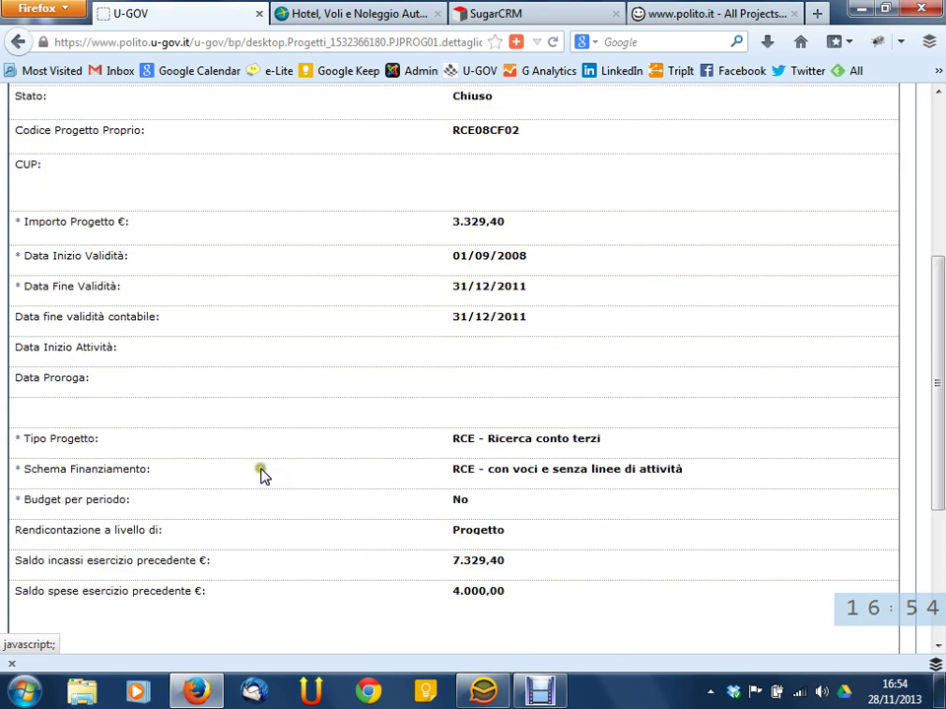
{"action": "scroll", "coordinate": [263, 465], "scroll_direction": "up", "scroll_amount": 2}
{"action": "scroll", "coordinate": [262, 458], "scroll_direction": "up", "scroll_amount": 2}
{"action": "left_click", "coordinate": [286, 225]}
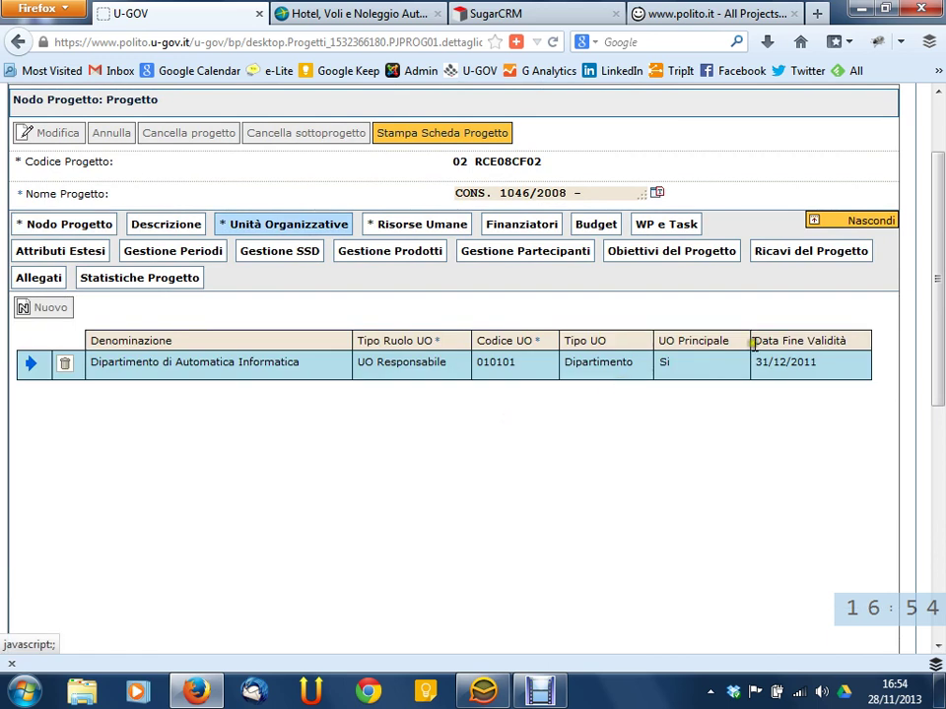
{"action": "left_click", "coordinate": [59, 226]}
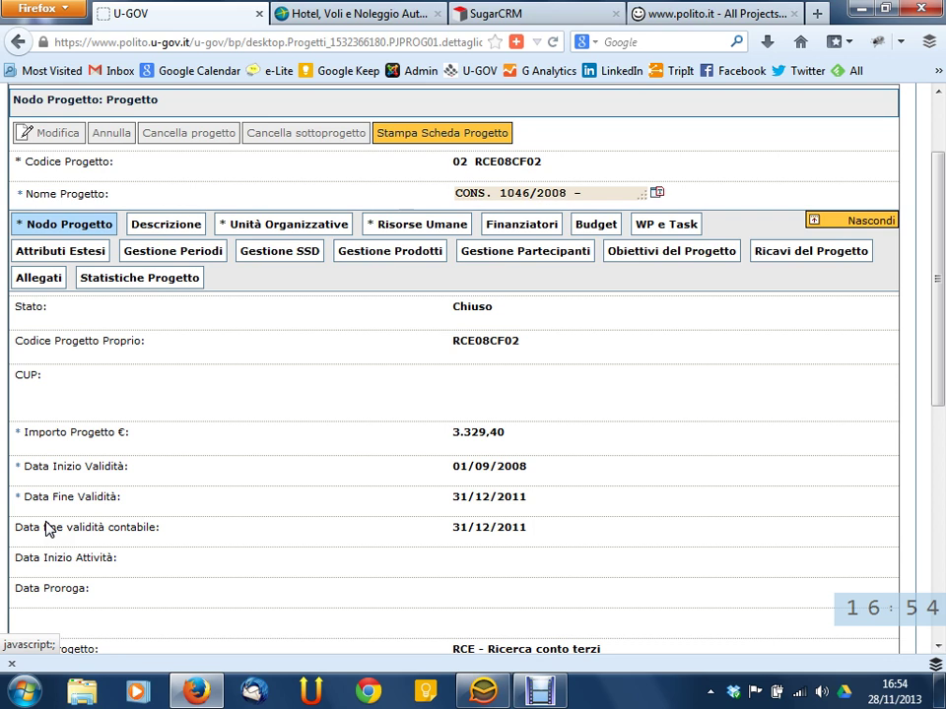
Show the project's Finanziatori and try to open the full text of the Nome Progetto field
{"action": "left_click", "coordinate": [518, 223]}
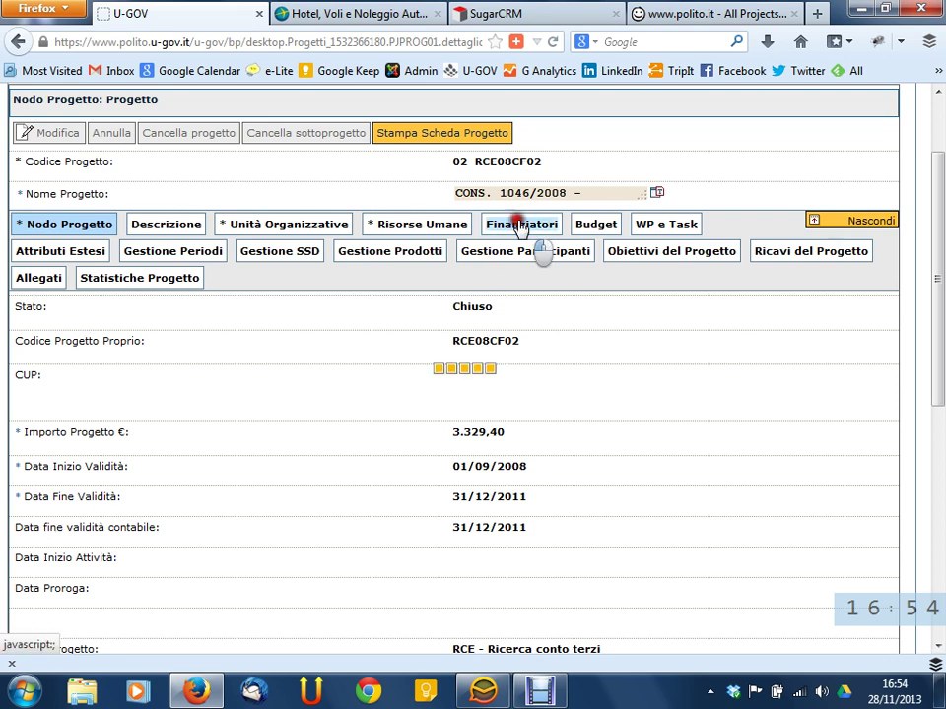
{"action": "left_click", "coordinate": [654, 193]}
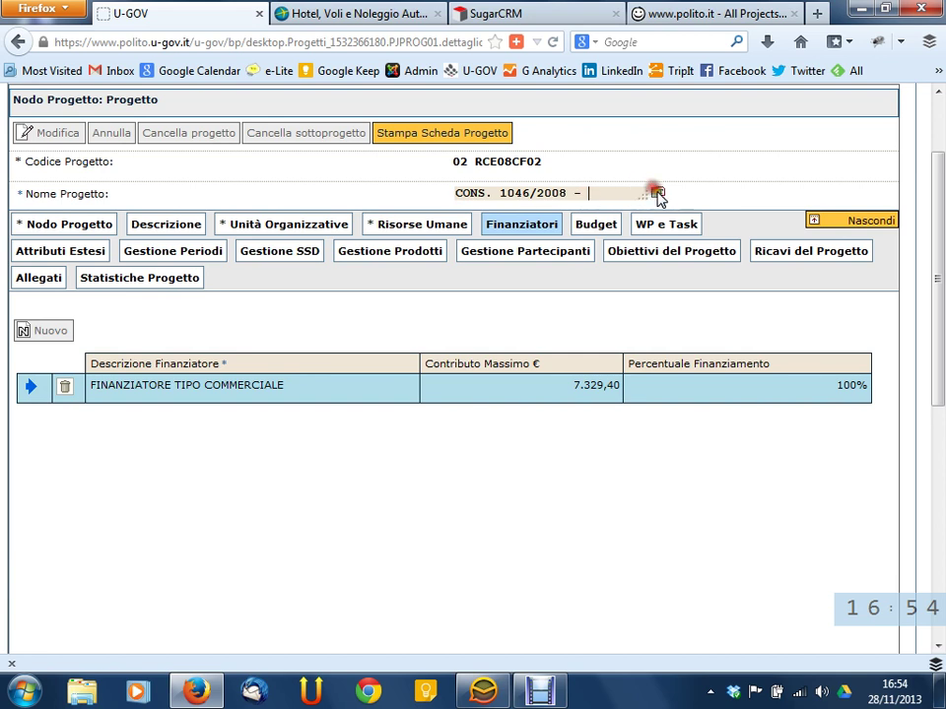
{"action": "left_click", "coordinate": [574, 192]}
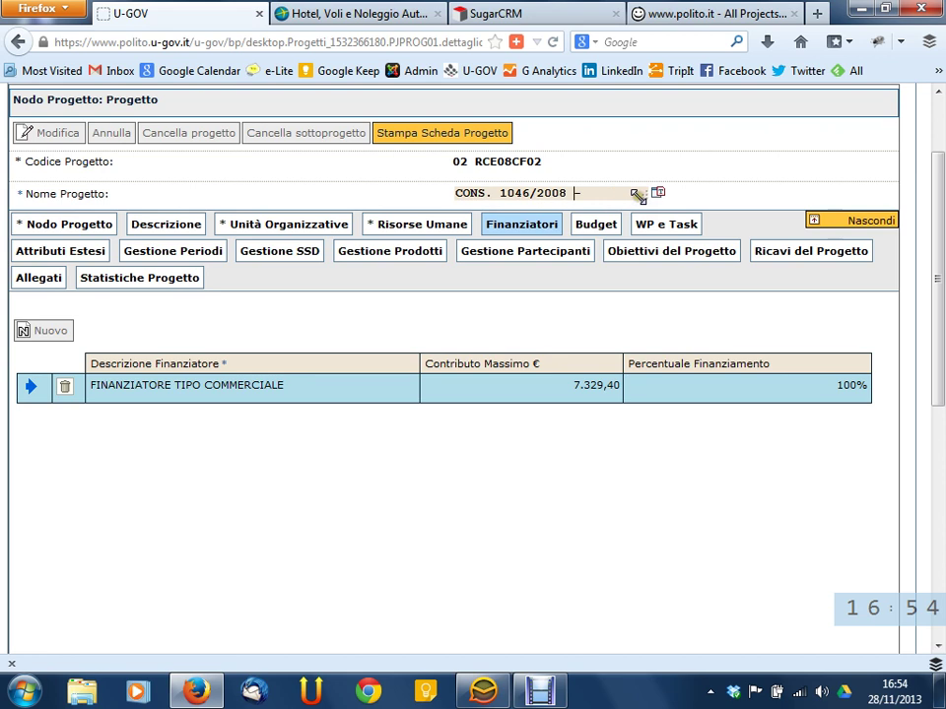
{"action": "left_click", "coordinate": [655, 192]}
{"action": "left_click", "coordinate": [727, 263]}
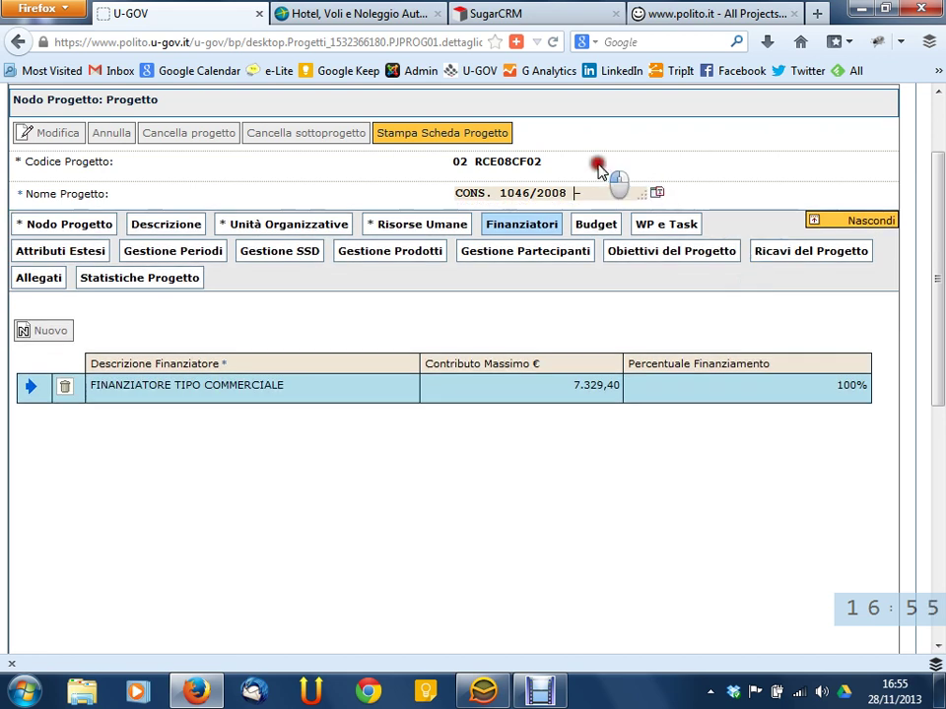
Point out the project's Nome Progetto field and highlight its Codice Progetto value
{"action": "left_click", "coordinate": [570, 169]}
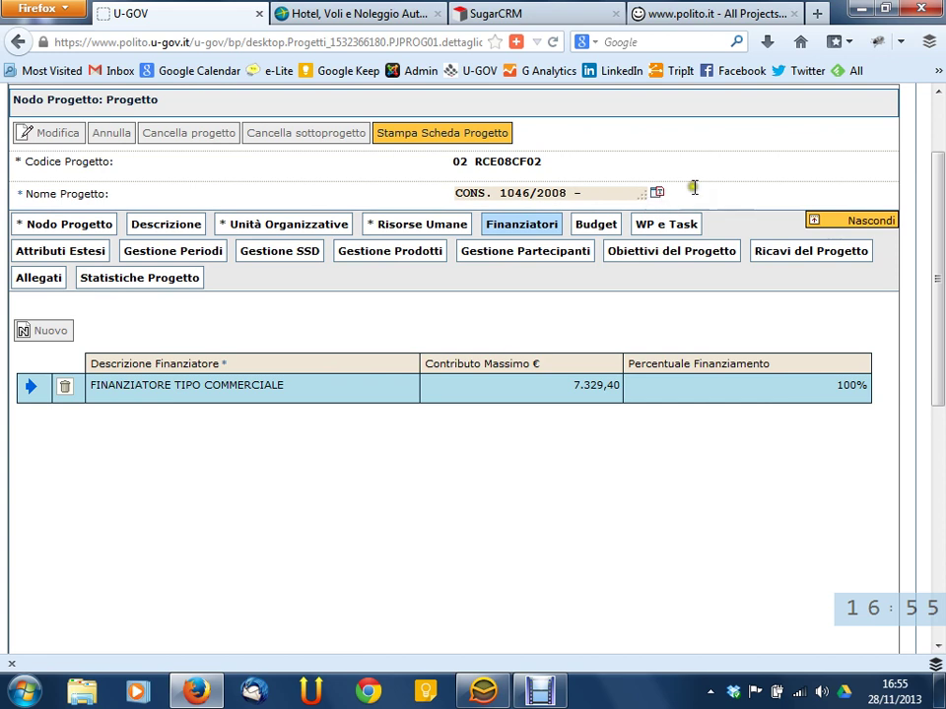
{"action": "left_click", "coordinate": [603, 194]}
{"action": "left_click_drag", "start_coordinate": [454, 162], "coordinate": [548, 163]}
{"action": "left_click", "coordinate": [567, 163]}
{"action": "left_click", "coordinate": [529, 164]}
{"action": "left_click_drag", "start_coordinate": [456, 163], "coordinate": [540, 163]}
{"action": "left_click", "coordinate": [591, 164]}
{"action": "left_click", "coordinate": [617, 164]}
Return from the project's detail record to the projects list and close the Progetti function
{"action": "scroll", "coordinate": [527, 181], "scroll_direction": "up", "scroll_amount": 2}
{"action": "scroll", "coordinate": [527, 181], "scroll_direction": "down", "scroll_amount": 10}
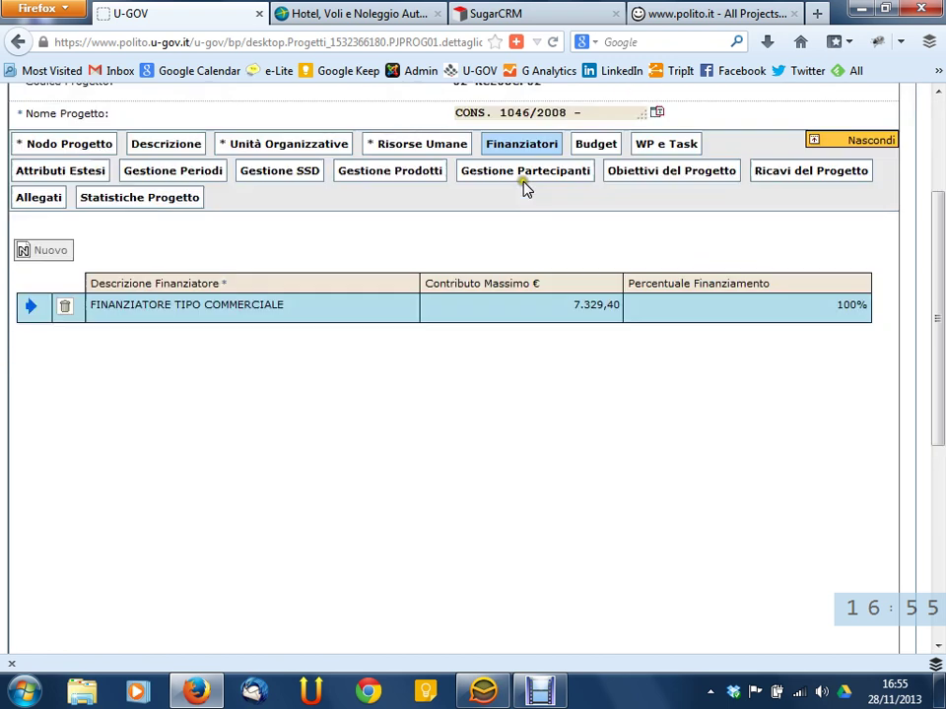
{"action": "left_click", "coordinate": [75, 627]}
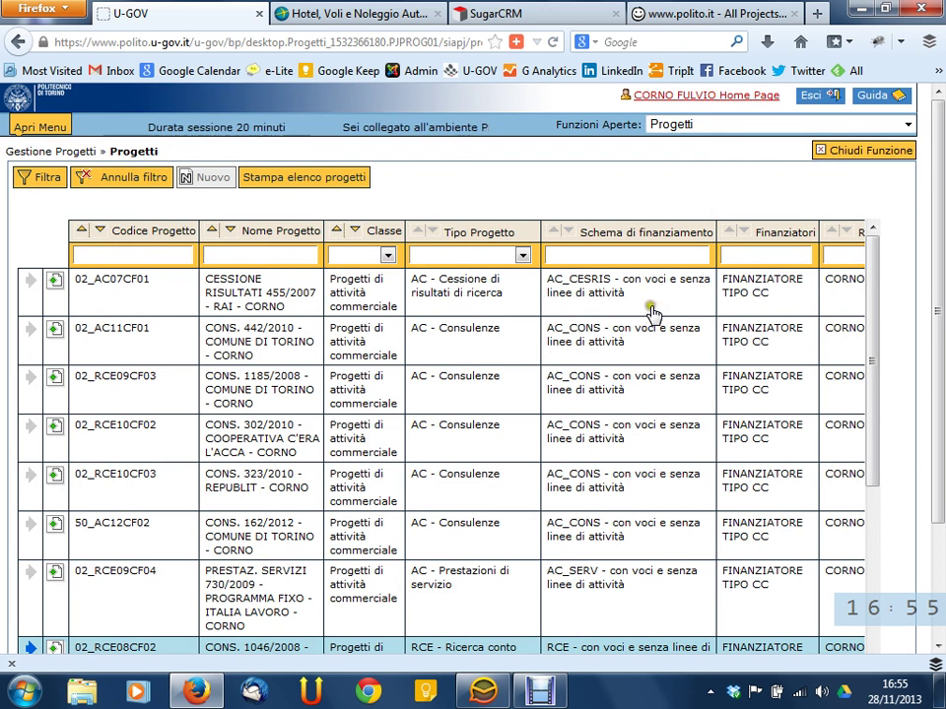
{"action": "left_click", "coordinate": [892, 153]}
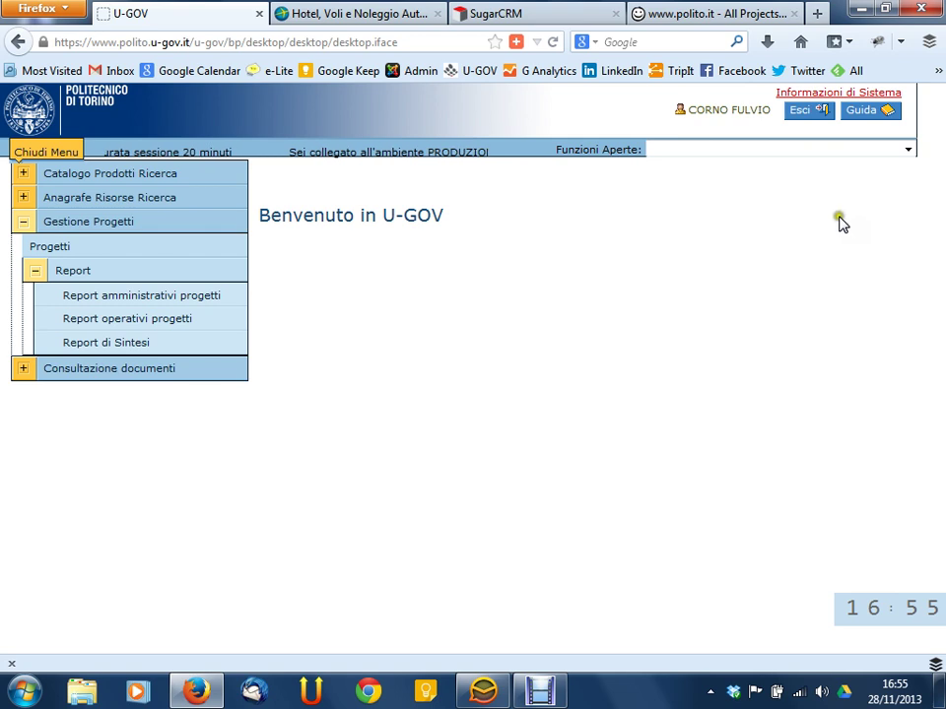
Collapse Gestione Progetti, open Nuovo Catalogo prodotti under Catalogo Prodotti Ricerca and try its Ricerca section
{"action": "left_click", "coordinate": [23, 223]}
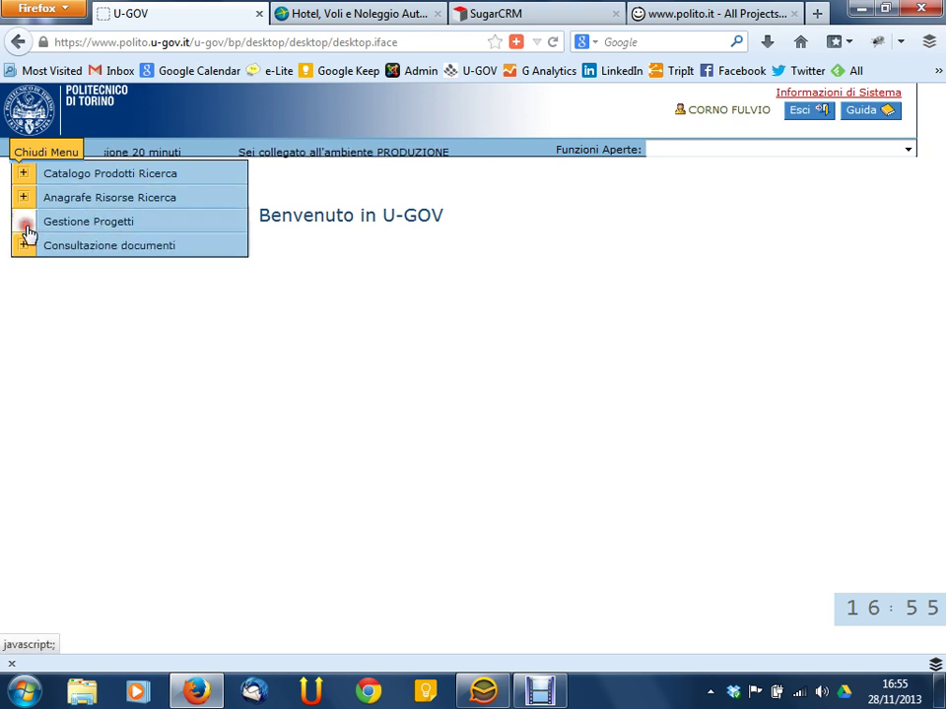
{"action": "left_click", "coordinate": [22, 174]}
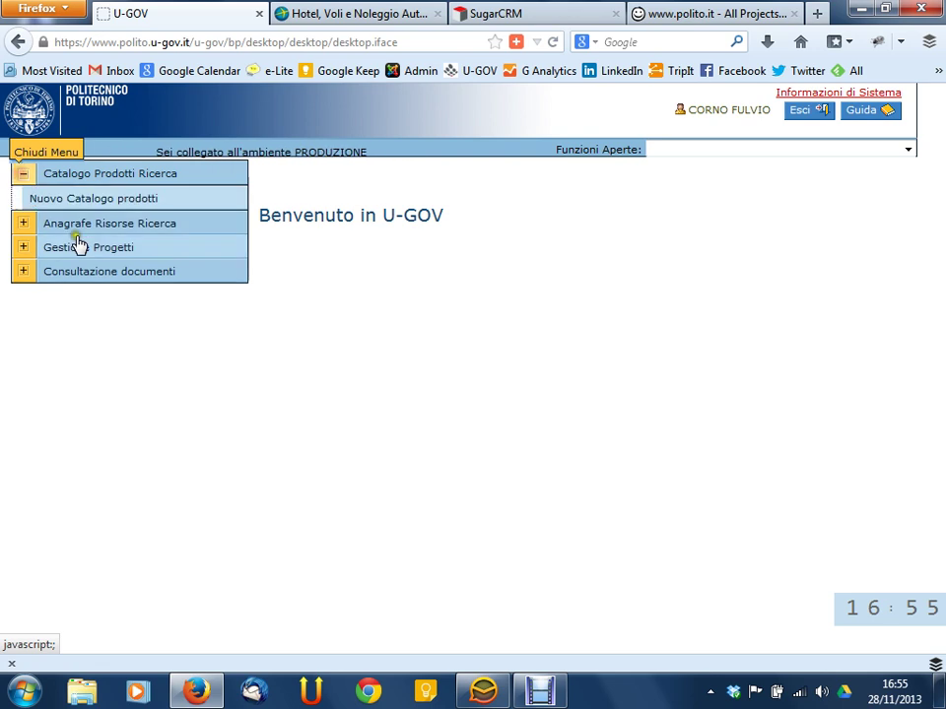
{"action": "left_click", "coordinate": [83, 200]}
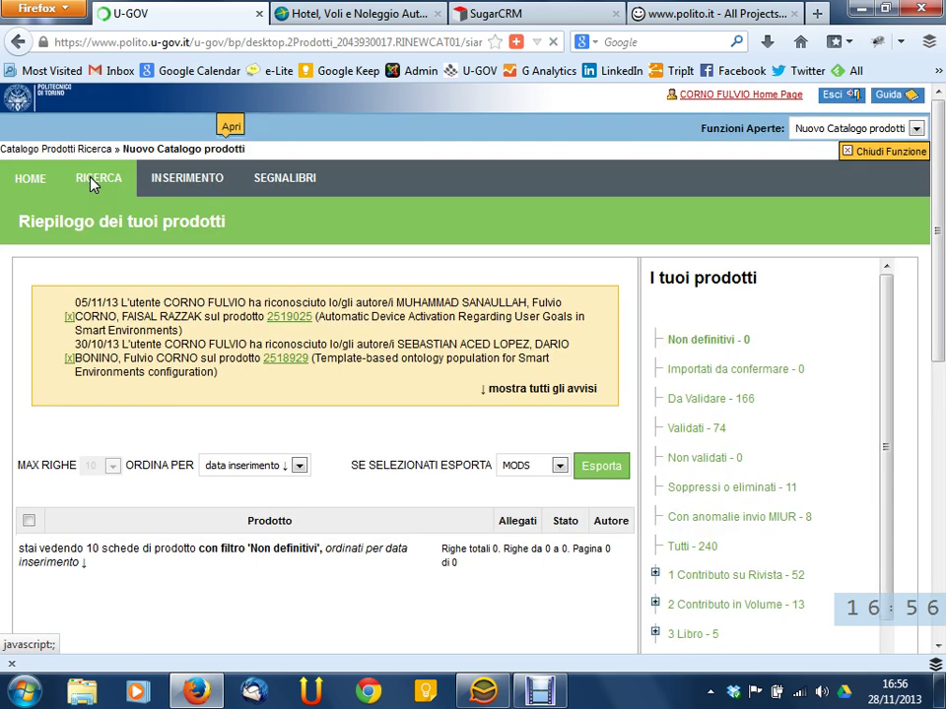
{"action": "left_click", "coordinate": [94, 183]}
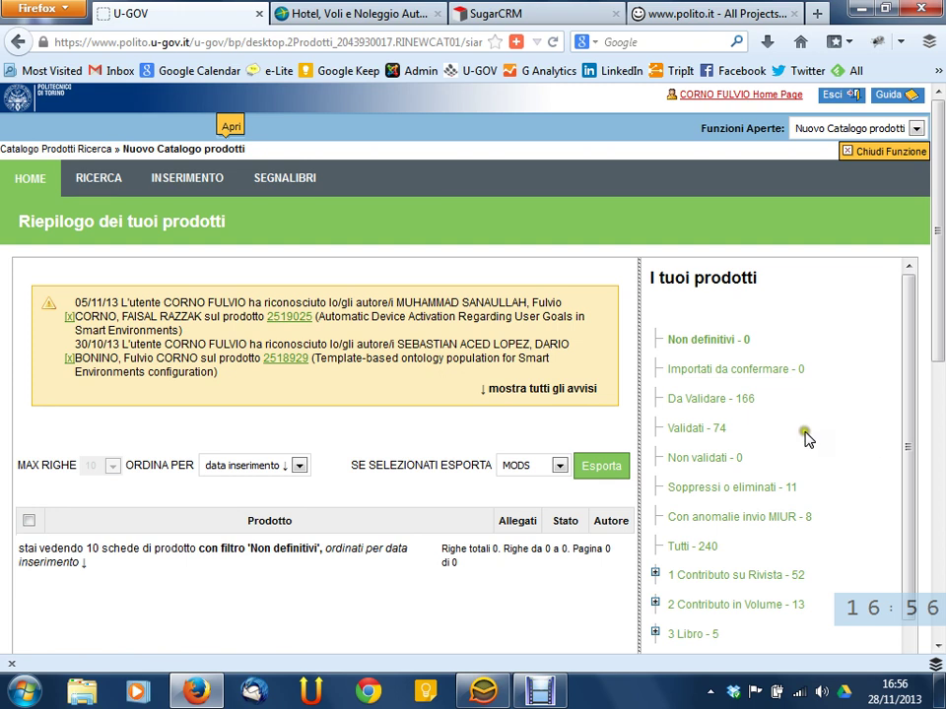
Examine the Riepilogo dei tuoi prodotti page and the categories listed under I tuoi prodotti
{"action": "scroll", "coordinate": [564, 414], "scroll_direction": "down", "scroll_amount": 5}
{"action": "scroll", "coordinate": [563, 414], "scroll_direction": "up", "scroll_amount": 5}
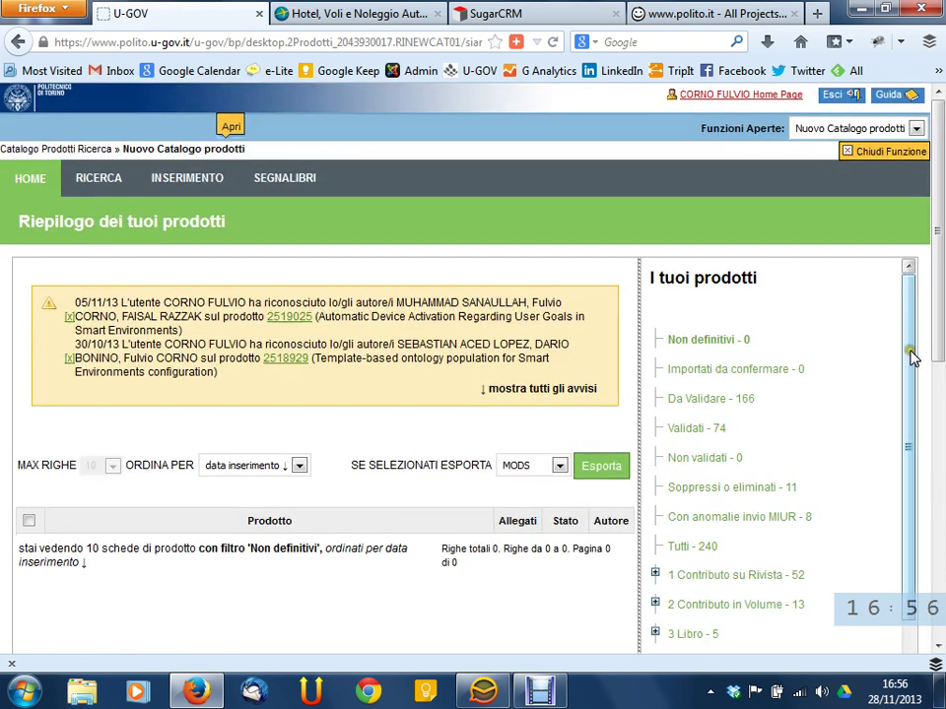
{"action": "left_click_drag", "start_coordinate": [912, 355], "coordinate": [884, 339]}
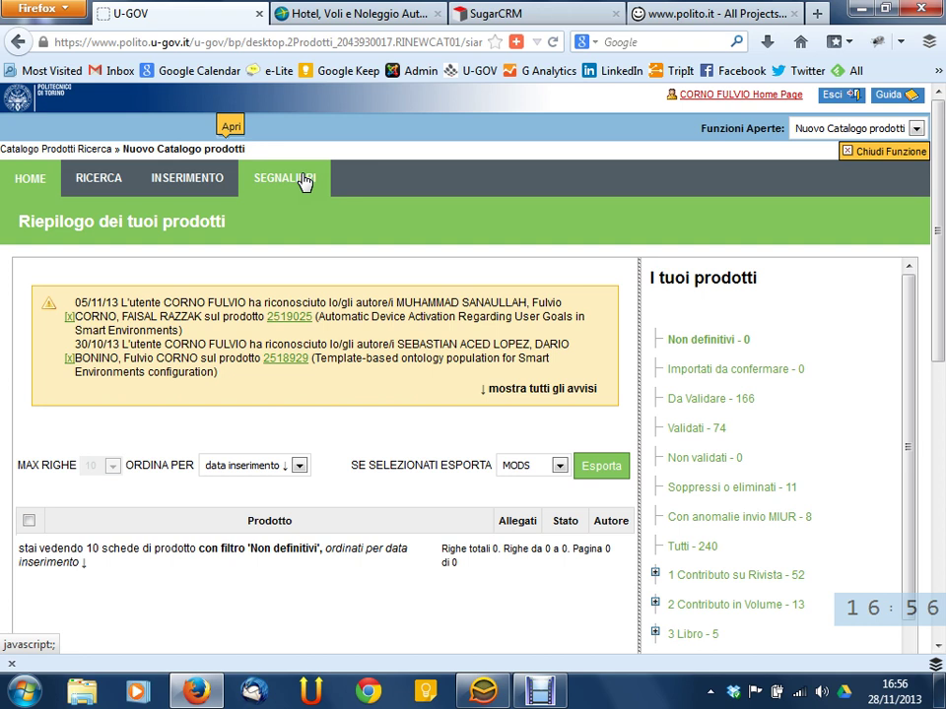
{"action": "scroll", "coordinate": [556, 253], "scroll_direction": "down", "scroll_amount": 2}
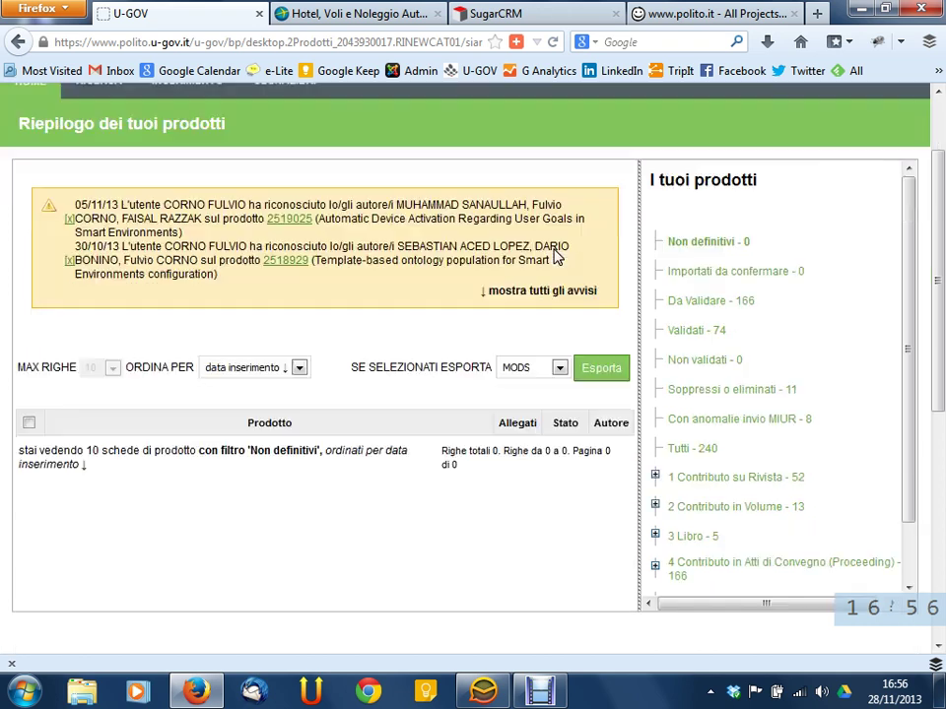
{"action": "scroll", "coordinate": [557, 255], "scroll_direction": "down", "scroll_amount": 2}
{"action": "scroll", "coordinate": [770, 264], "scroll_direction": "up", "scroll_amount": 5}
{"action": "scroll", "coordinate": [914, 367], "scroll_direction": "down", "scroll_amount": 1}
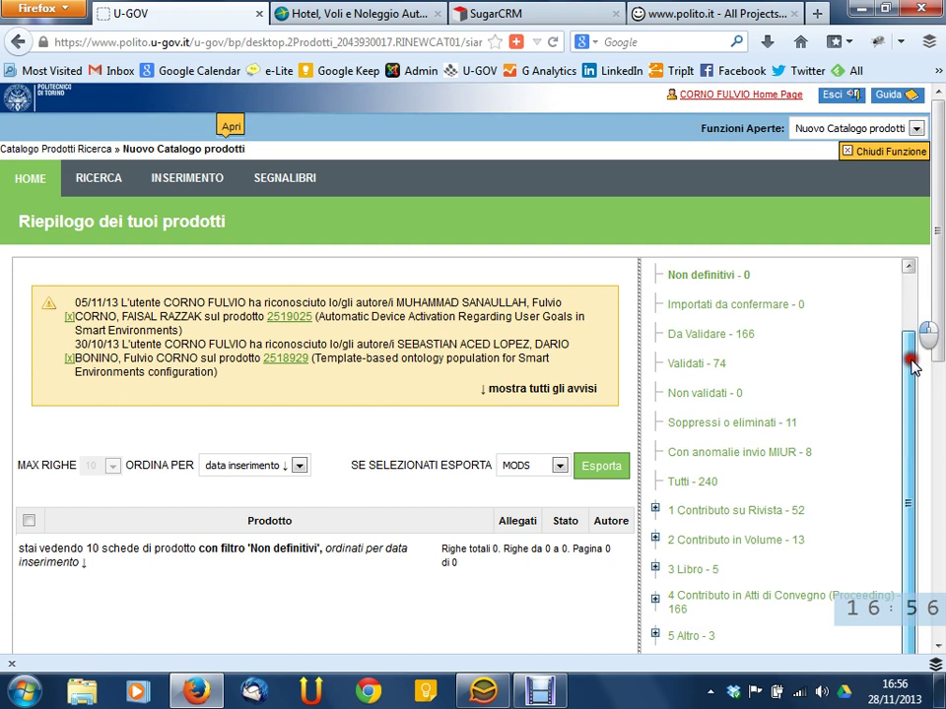
{"action": "left_click_drag", "start_coordinate": [914, 366], "coordinate": [913, 424]}
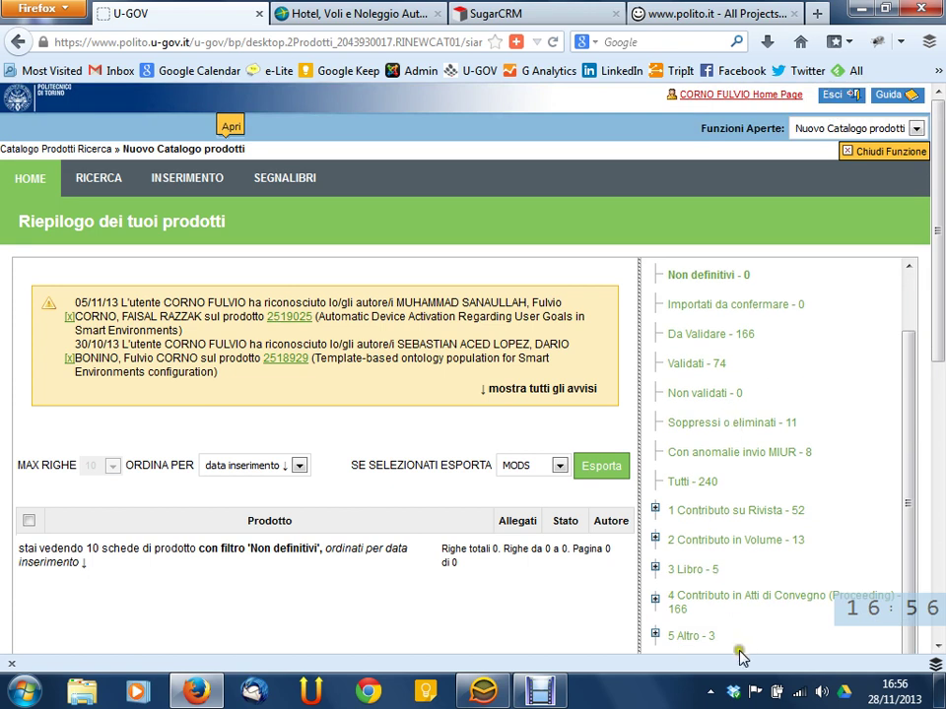
Try to list the products in the 1 Contributo su Rivista category
{"action": "left_click", "coordinate": [734, 511]}
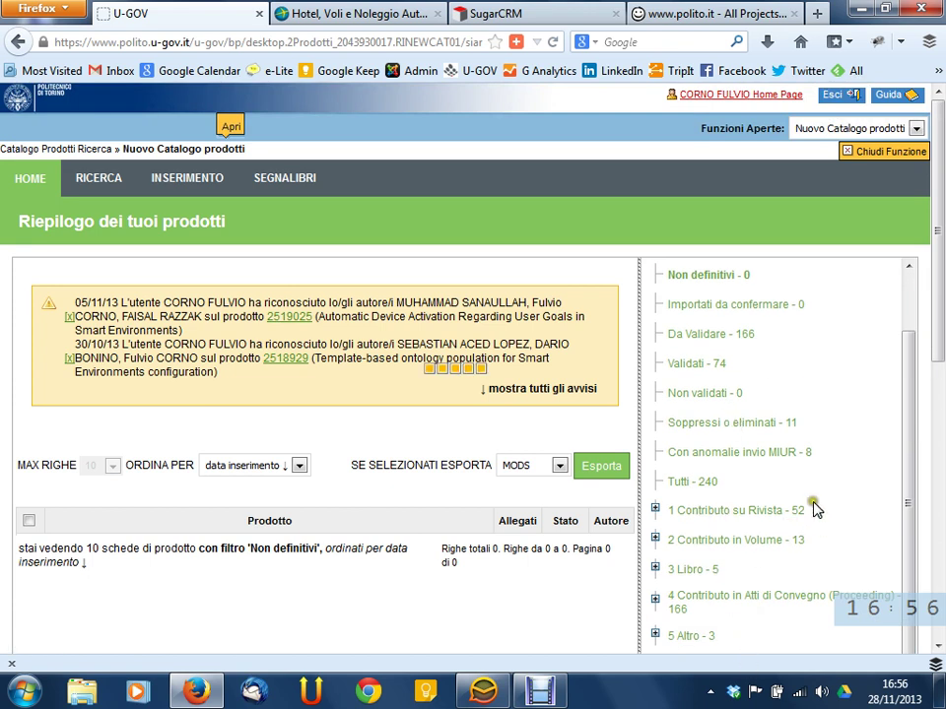
{"action": "scroll", "coordinate": [833, 464], "scroll_direction": "down", "scroll_amount": 4}
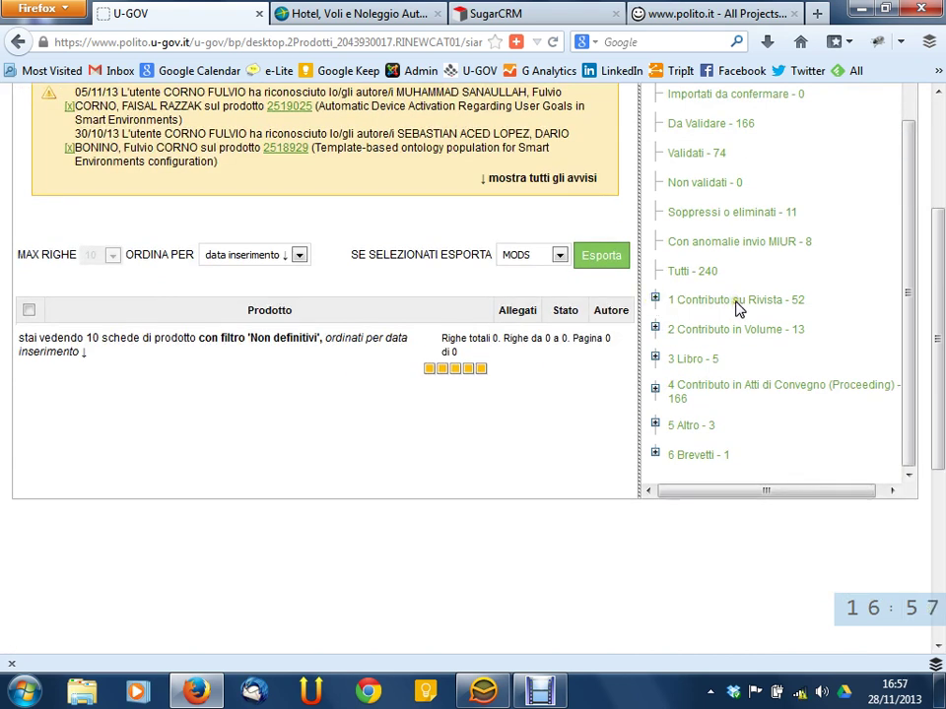
{"action": "left_click", "coordinate": [783, 301]}
{"action": "left_click", "coordinate": [803, 308]}
{"action": "scroll", "coordinate": [718, 312], "scroll_direction": "up", "scroll_amount": 2}
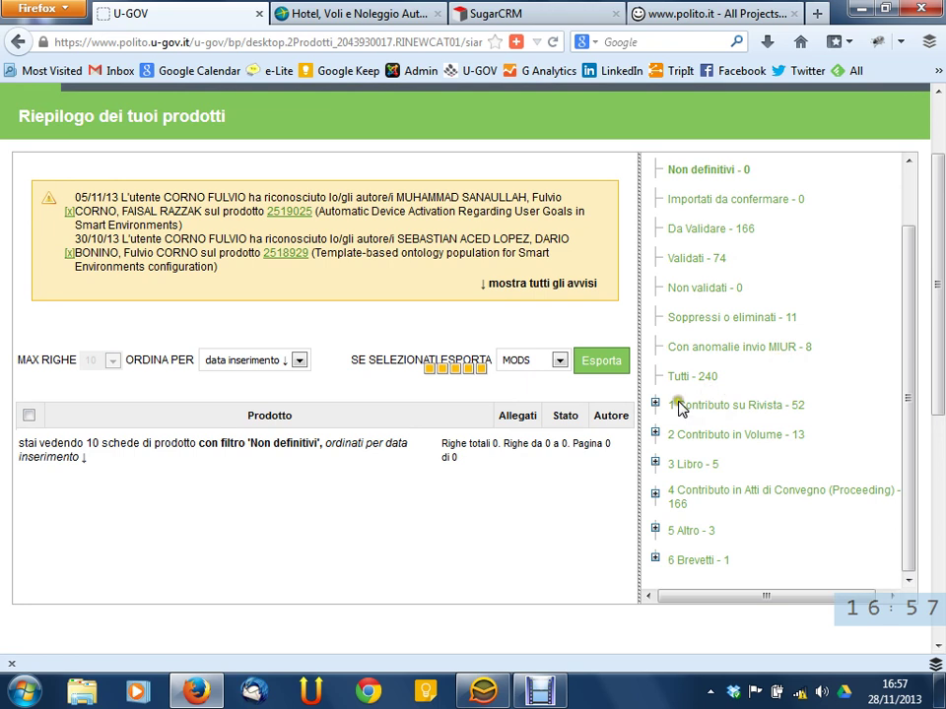
{"action": "scroll", "coordinate": [606, 372], "scroll_direction": "up", "scroll_amount": 2}
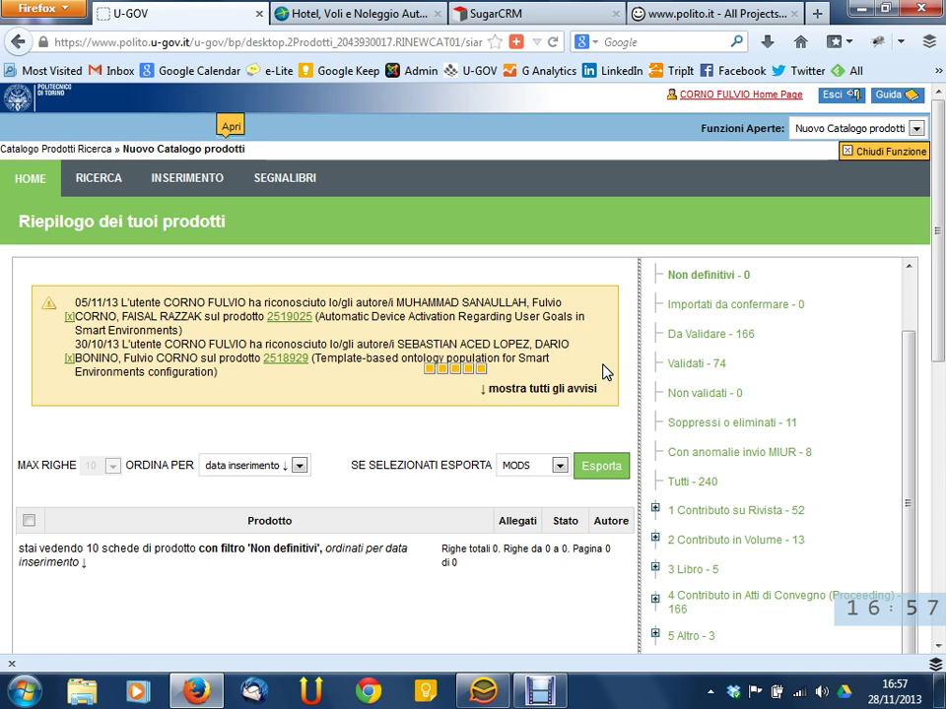
{"action": "left_click", "coordinate": [668, 363]}
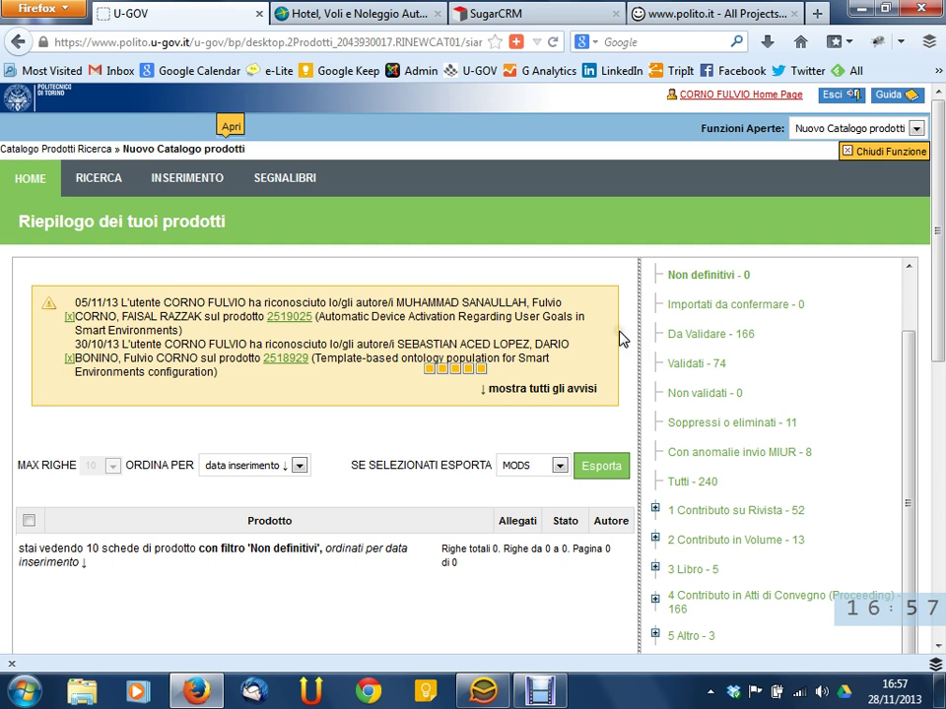
{"action": "scroll", "coordinate": [490, 371], "scroll_direction": "down", "scroll_amount": 10}
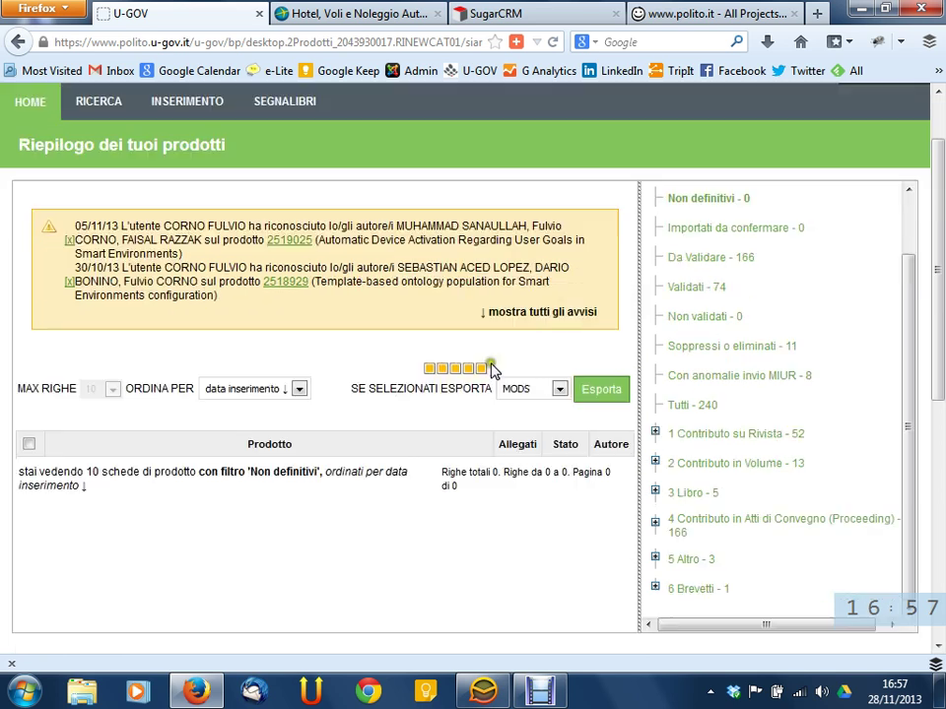
{"action": "scroll", "coordinate": [490, 369], "scroll_direction": "up", "scroll_amount": 10}
{"action": "scroll", "coordinate": [490, 369], "scroll_direction": "down", "scroll_amount": 10}
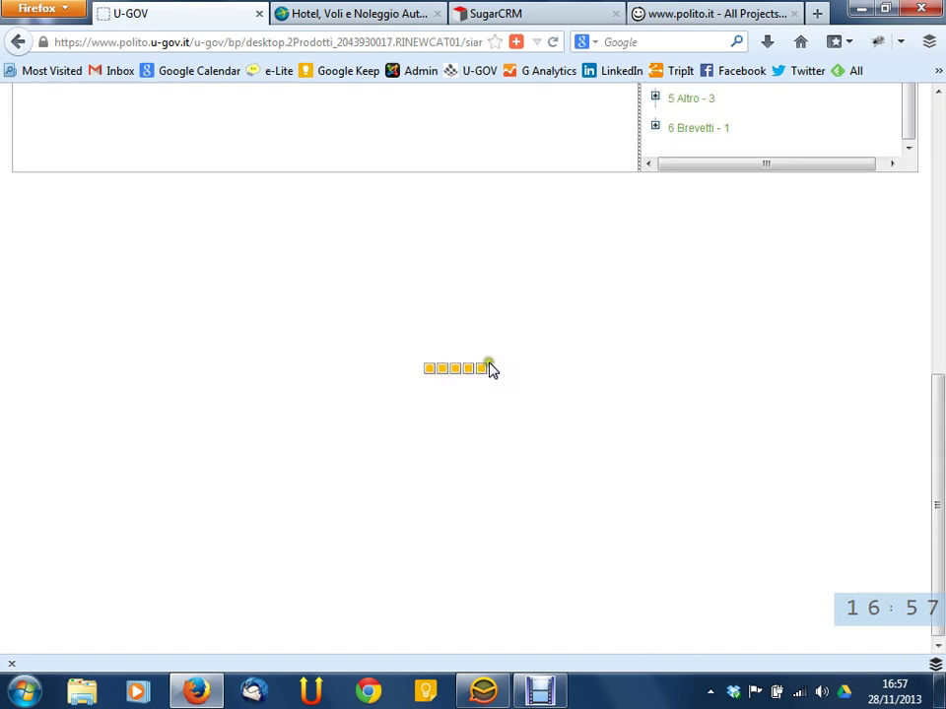
{"action": "scroll", "coordinate": [489, 369], "scroll_direction": "up", "scroll_amount": 10}
{"action": "scroll", "coordinate": [490, 370], "scroll_direction": "down", "scroll_amount": 10}
{"action": "scroll", "coordinate": [490, 369], "scroll_direction": "up", "scroll_amount": 10}
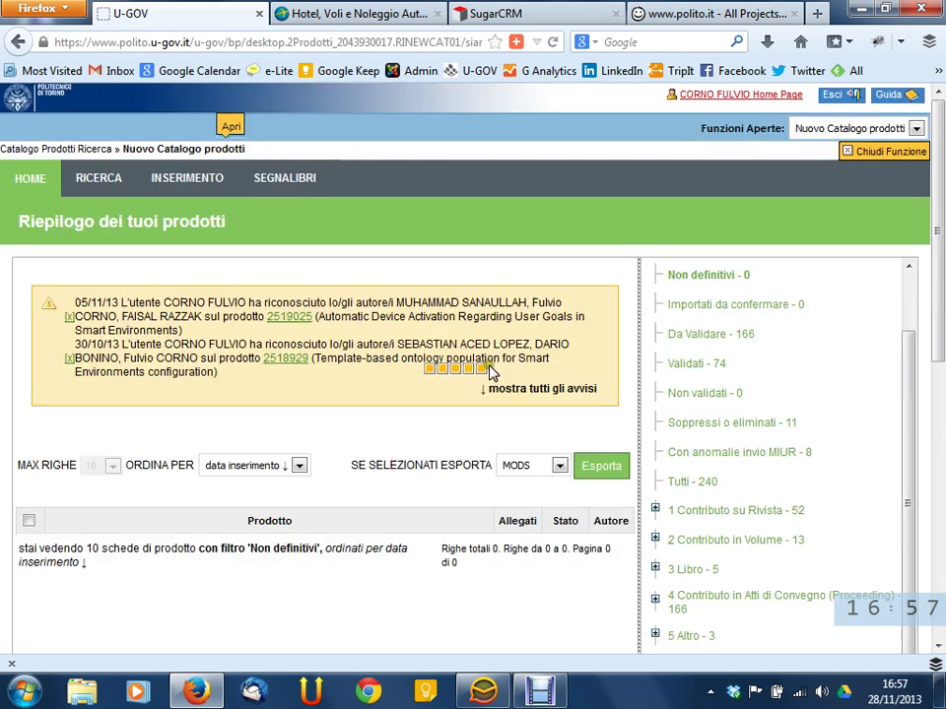
{"action": "scroll", "coordinate": [425, 370], "scroll_direction": "down", "scroll_amount": 10}
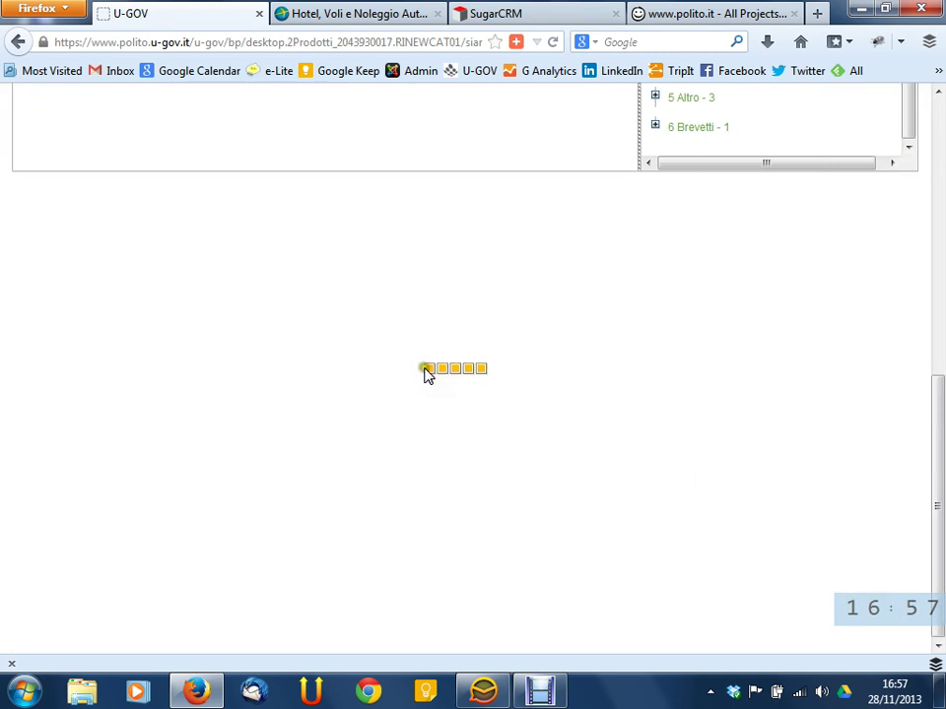
{"action": "scroll", "coordinate": [426, 368], "scroll_direction": "up", "scroll_amount": 10}
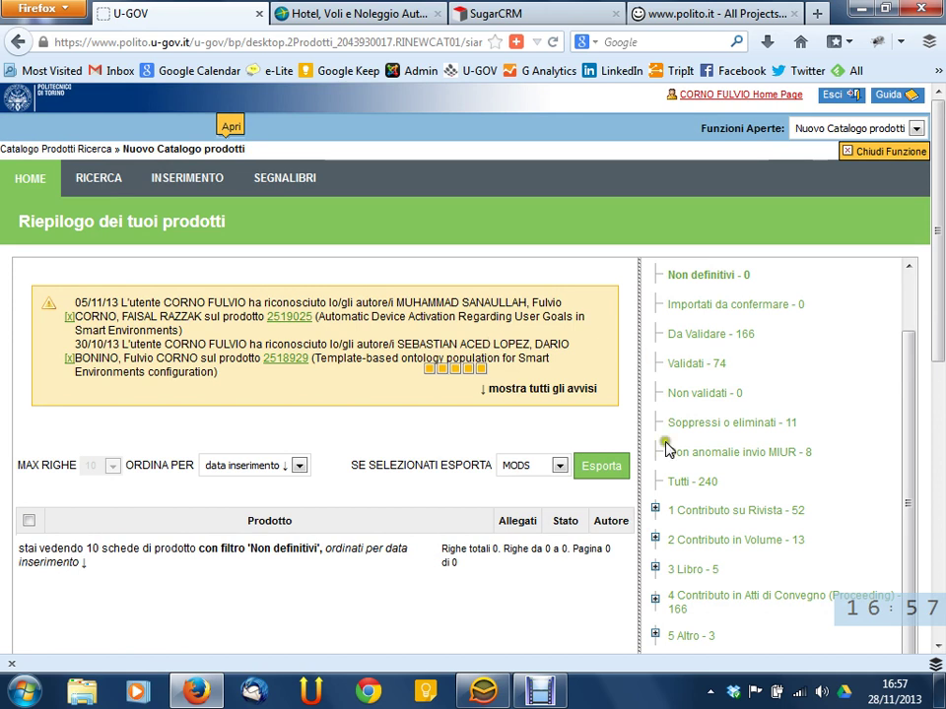
Try to expand the 1 Contributo su Rivista category to show its subcategories
{"action": "left_click", "coordinate": [655, 509]}
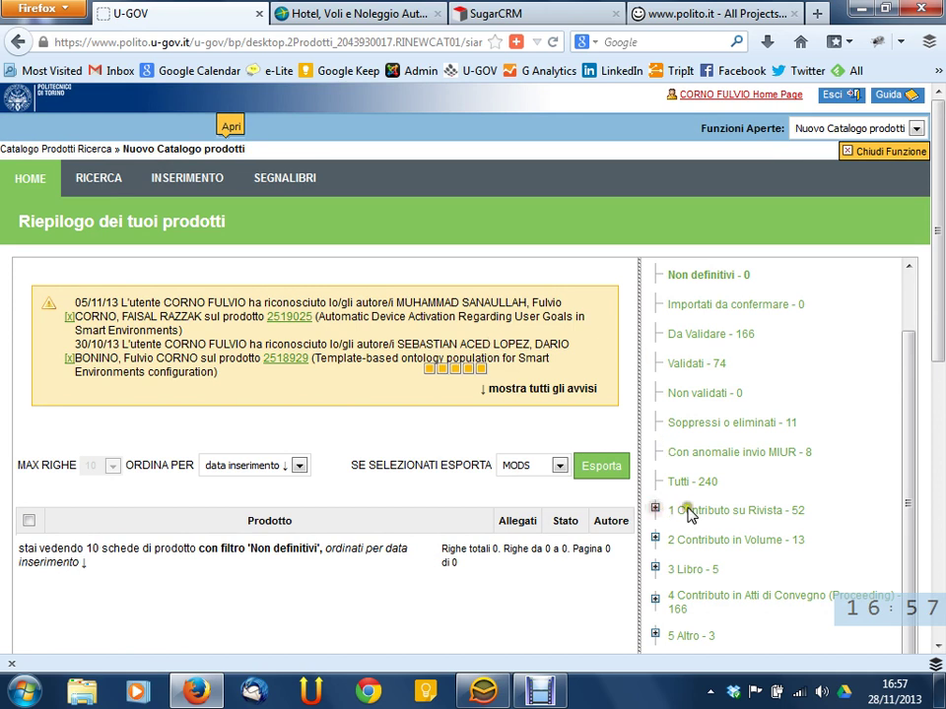
{"action": "scroll", "coordinate": [483, 392], "scroll_direction": "down", "scroll_amount": 5}
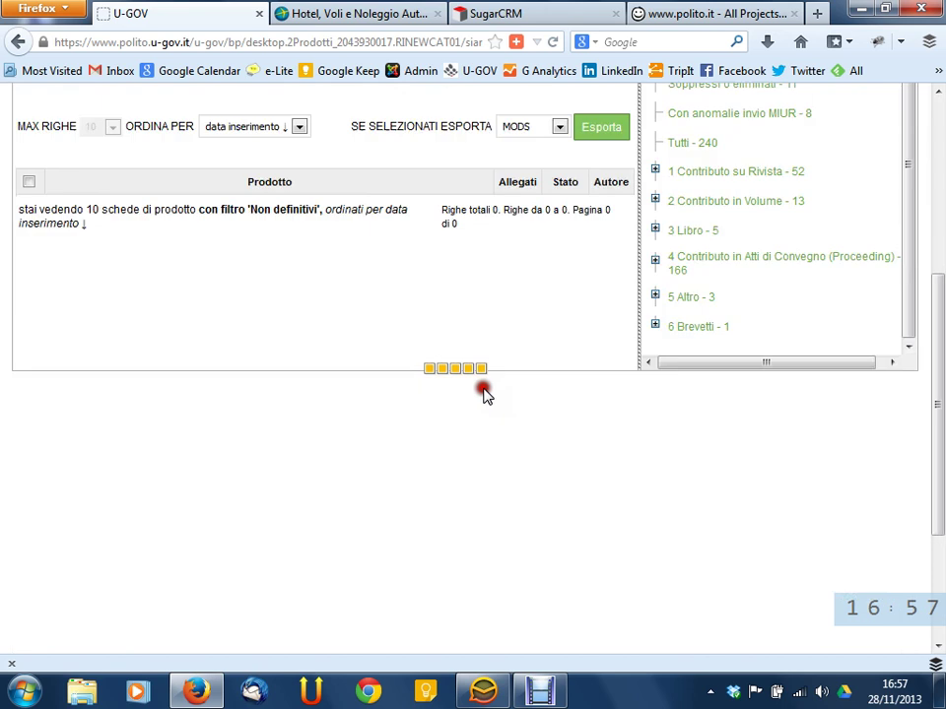
{"action": "scroll", "coordinate": [480, 399], "scroll_direction": "down", "scroll_amount": 3}
{"action": "scroll", "coordinate": [478, 398], "scroll_direction": "up", "scroll_amount": 7}
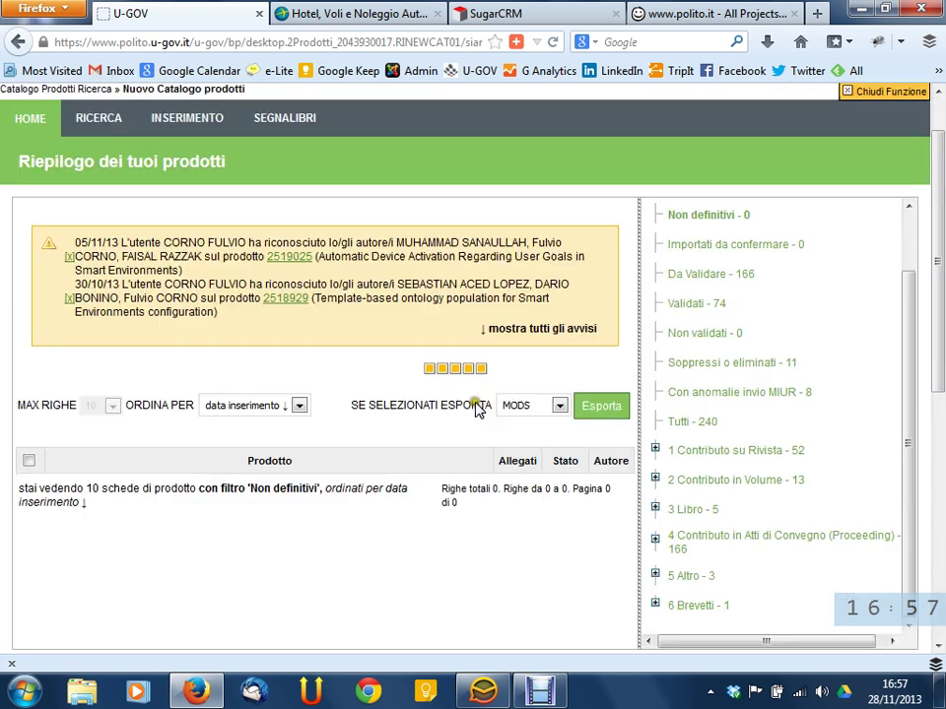
{"action": "scroll", "coordinate": [477, 409], "scroll_direction": "up", "scroll_amount": 1}
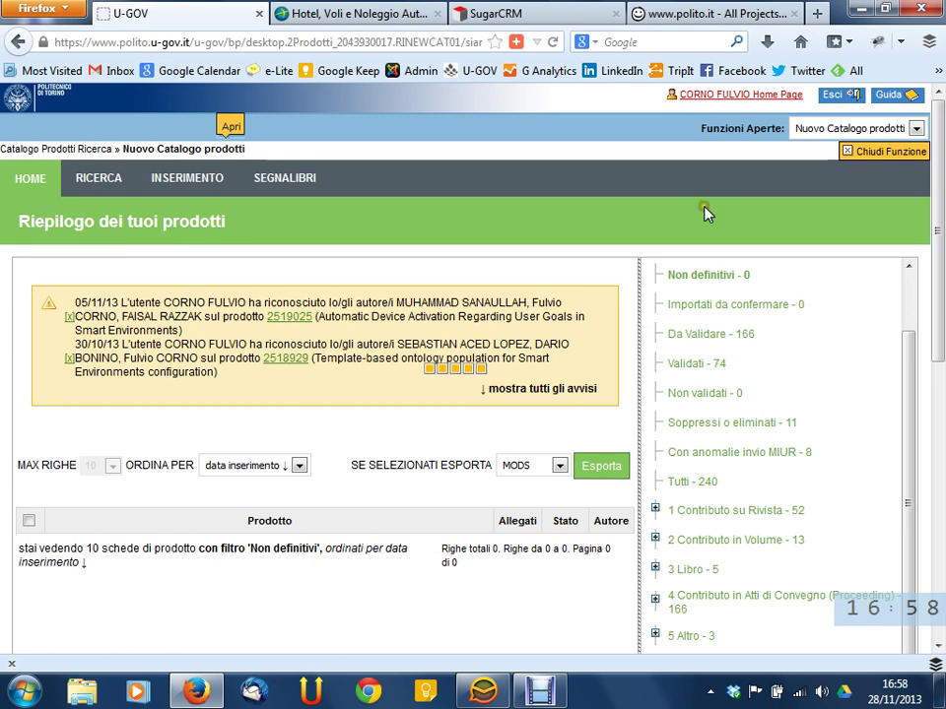
{"action": "left_click", "coordinate": [553, 42]}
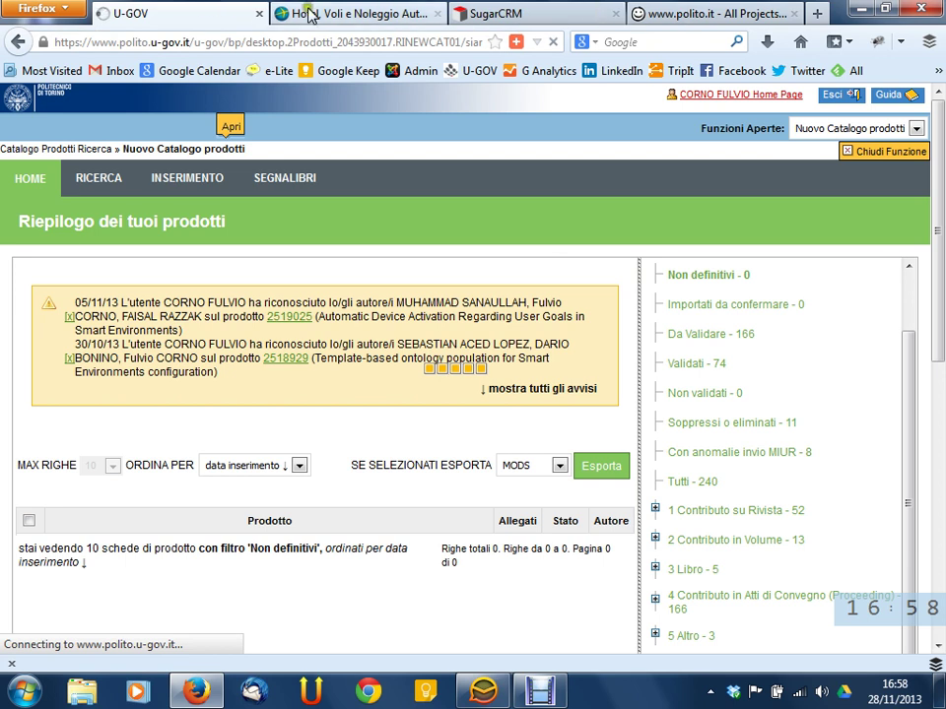
{"action": "left_click", "coordinate": [260, 14]}
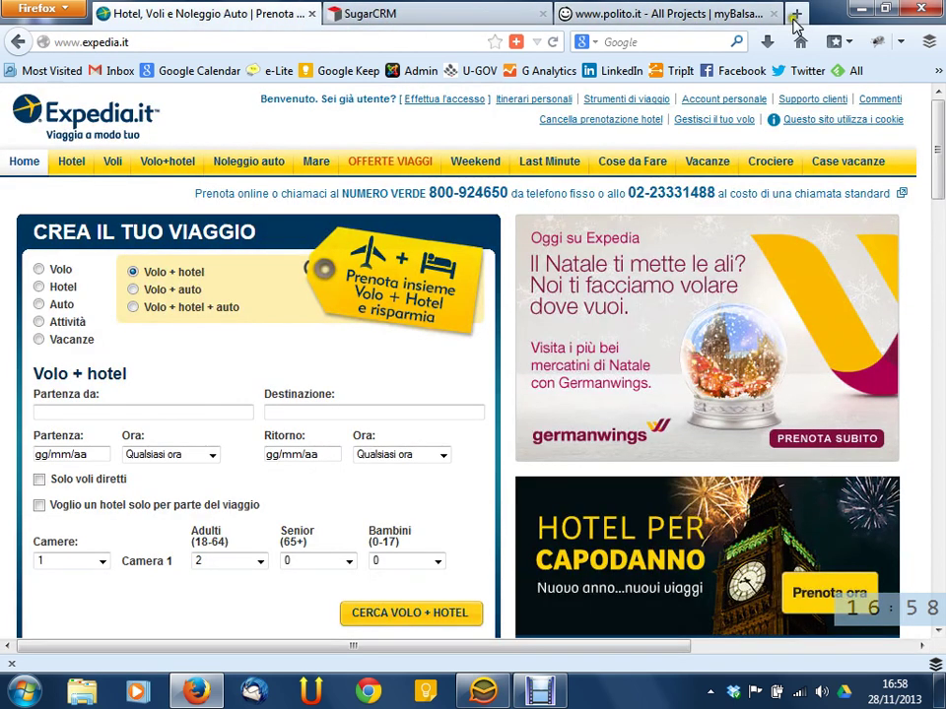
{"action": "left_click", "coordinate": [797, 15]}
{"action": "type", "text": "polito"}
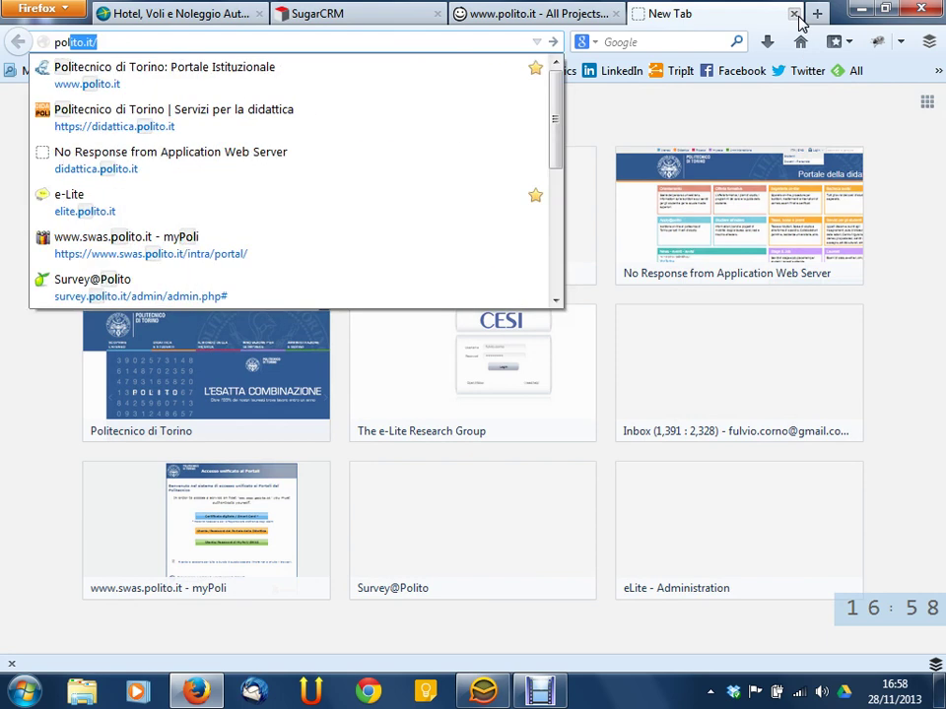
{"action": "type", "text": ".u"}
{"action": "key", "text": "Return"}
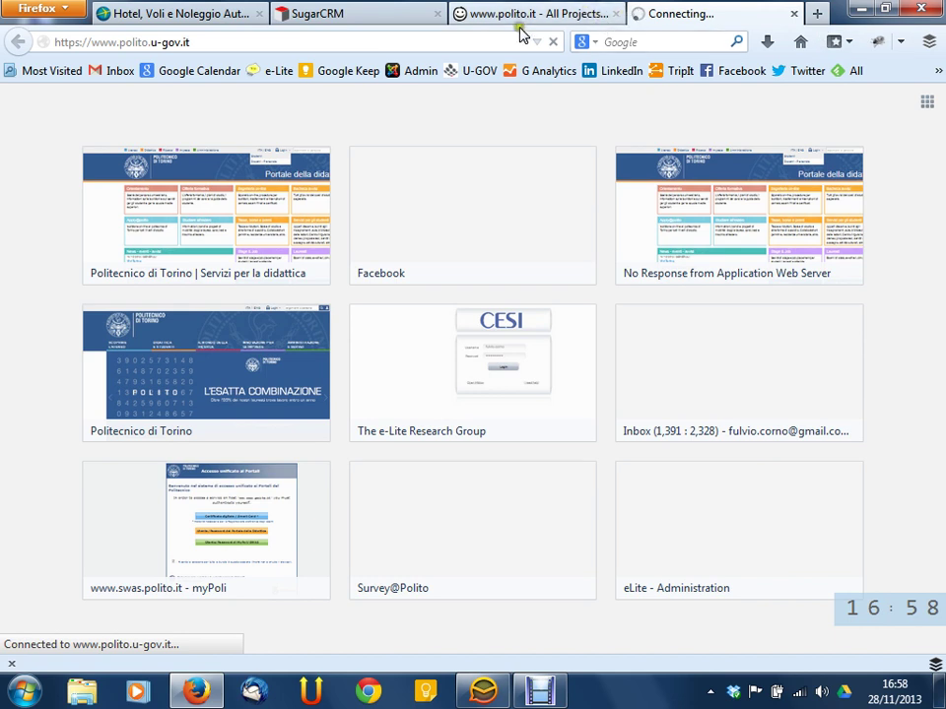
Request the bookmarked e-Lite site in another new tab and check the connection through both loading pages
{"action": "left_click", "coordinate": [819, 14]}
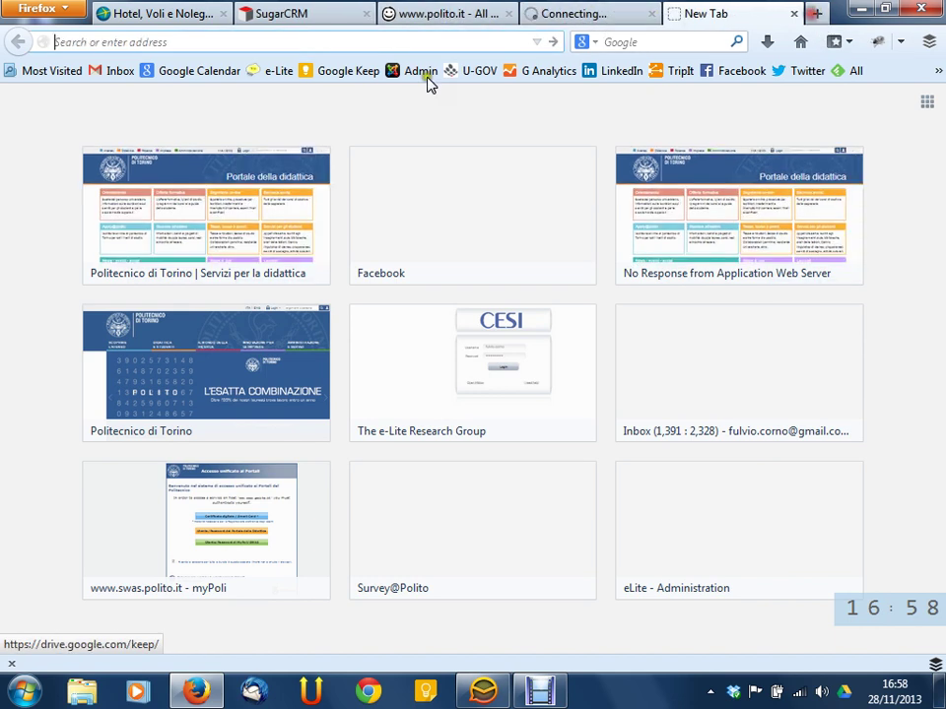
{"action": "left_click", "coordinate": [258, 71]}
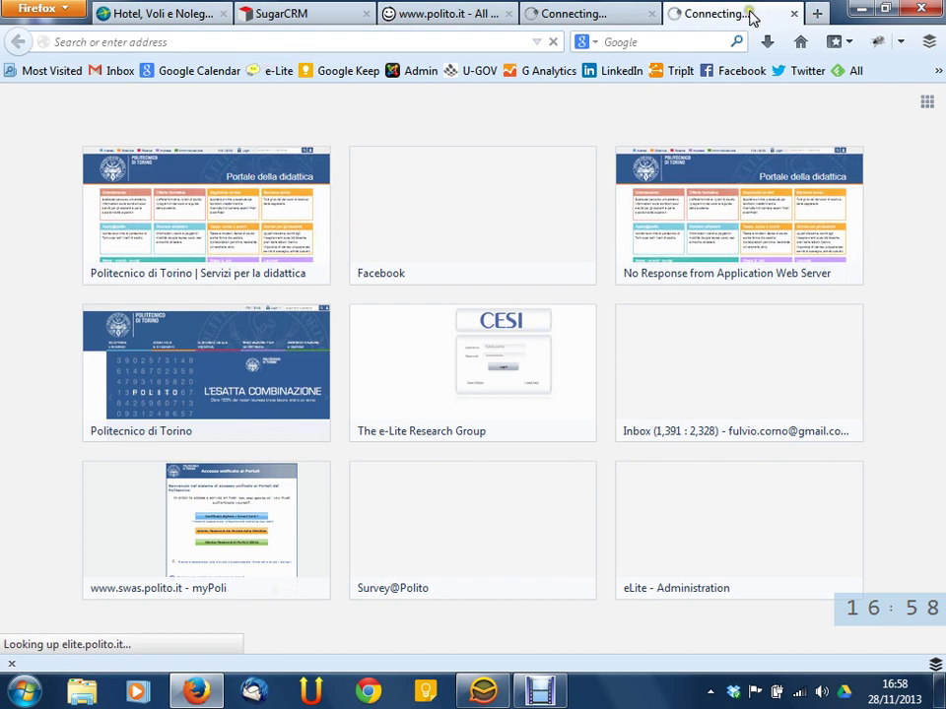
{"action": "left_click", "coordinate": [799, 693]}
{"action": "left_click", "coordinate": [799, 693]}
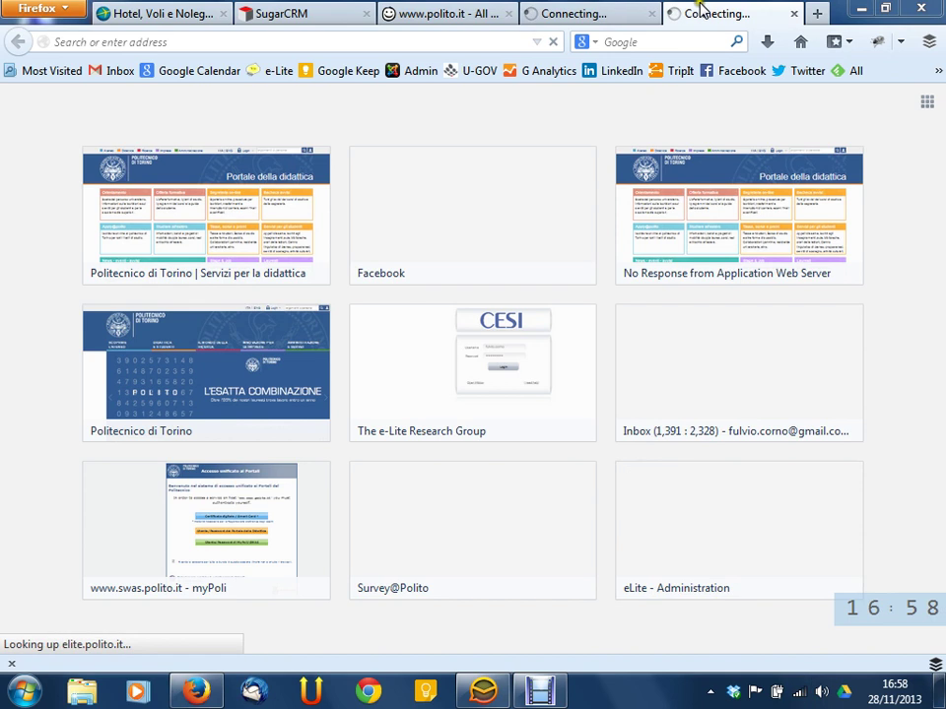
{"action": "left_click", "coordinate": [608, 18]}
{"action": "left_click", "coordinate": [687, 17]}
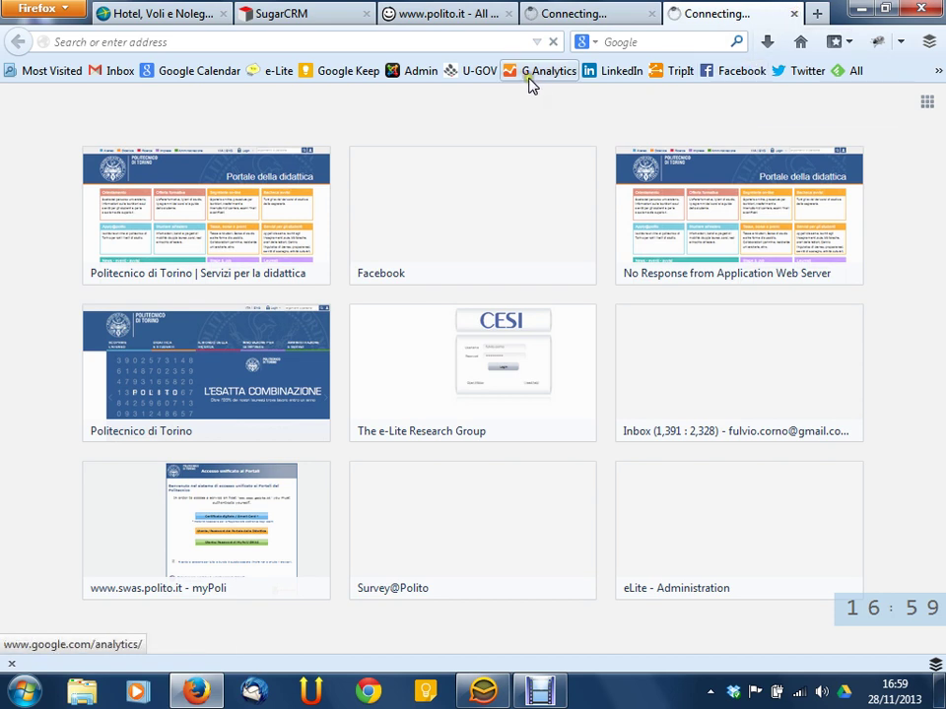
Request the bookmarked Gmail inbox, and close the browser with all its open tabs to restart it
{"action": "left_click", "coordinate": [119, 73]}
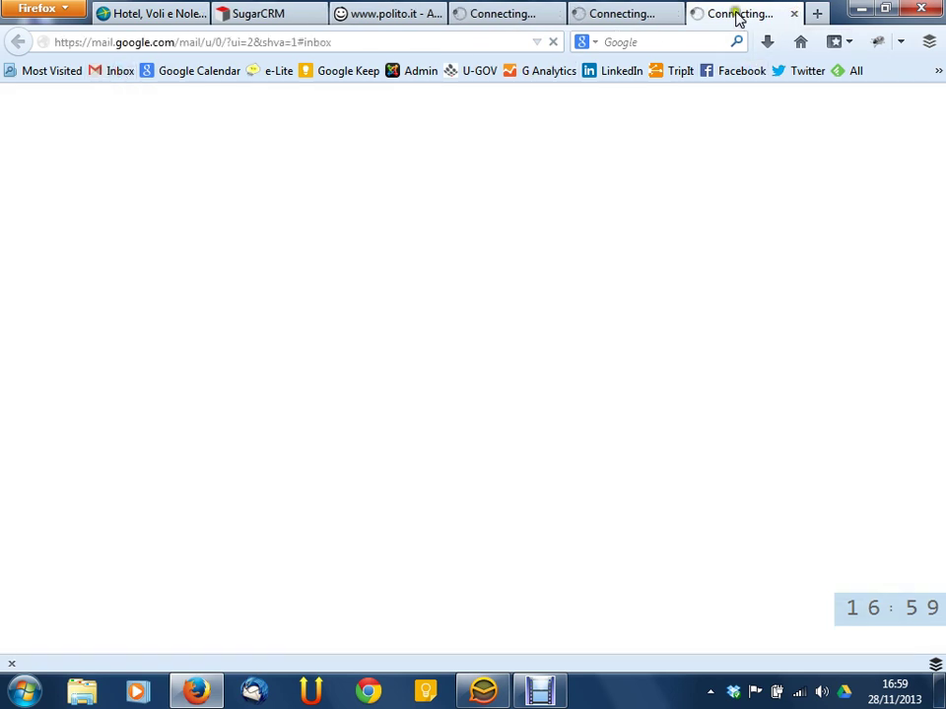
{"action": "left_click", "coordinate": [912, 10]}
{"action": "left_click", "coordinate": [434, 383]}
{"action": "left_click", "coordinate": [922, 10]}
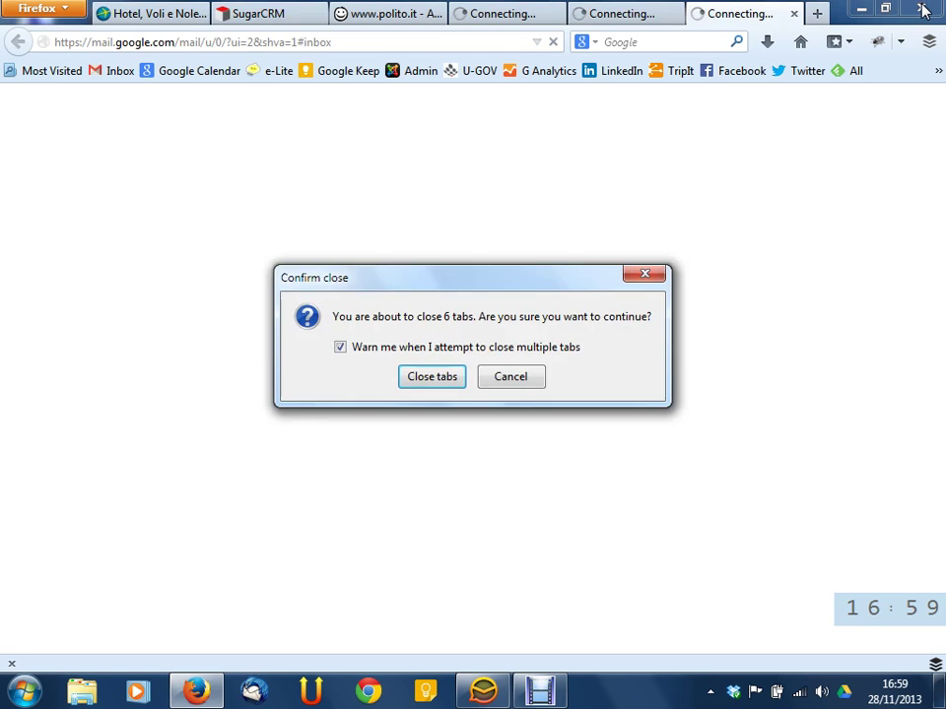
{"action": "left_click", "coordinate": [448, 376]}
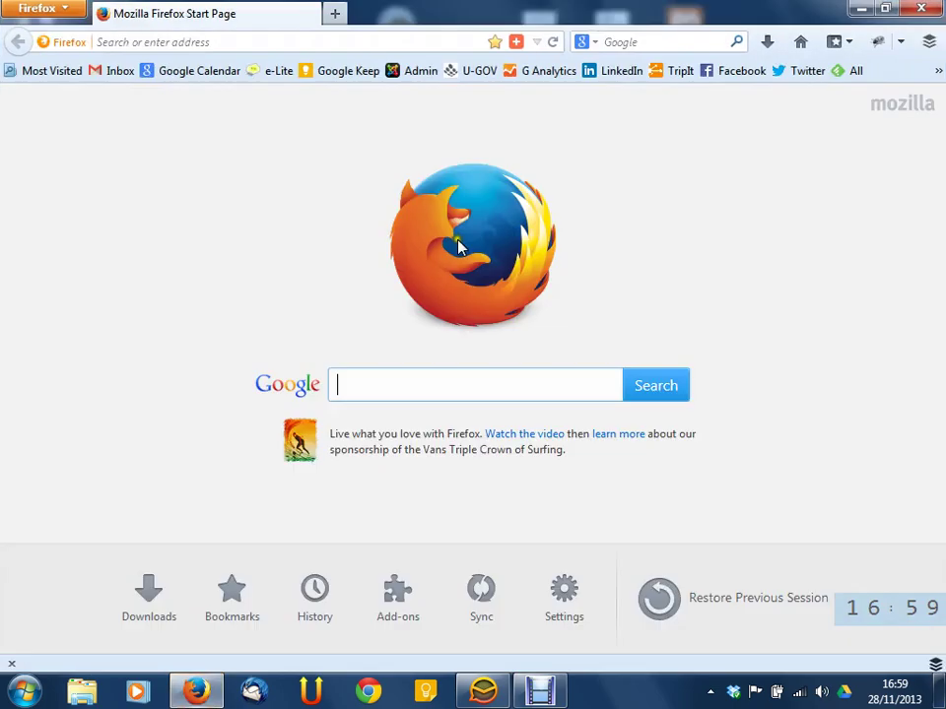
Disconnect from the eduroam wireless network and reconnect to it, testing access with the bookmarked e-Lite site and Gmail inbox
{"action": "left_click", "coordinate": [119, 71]}
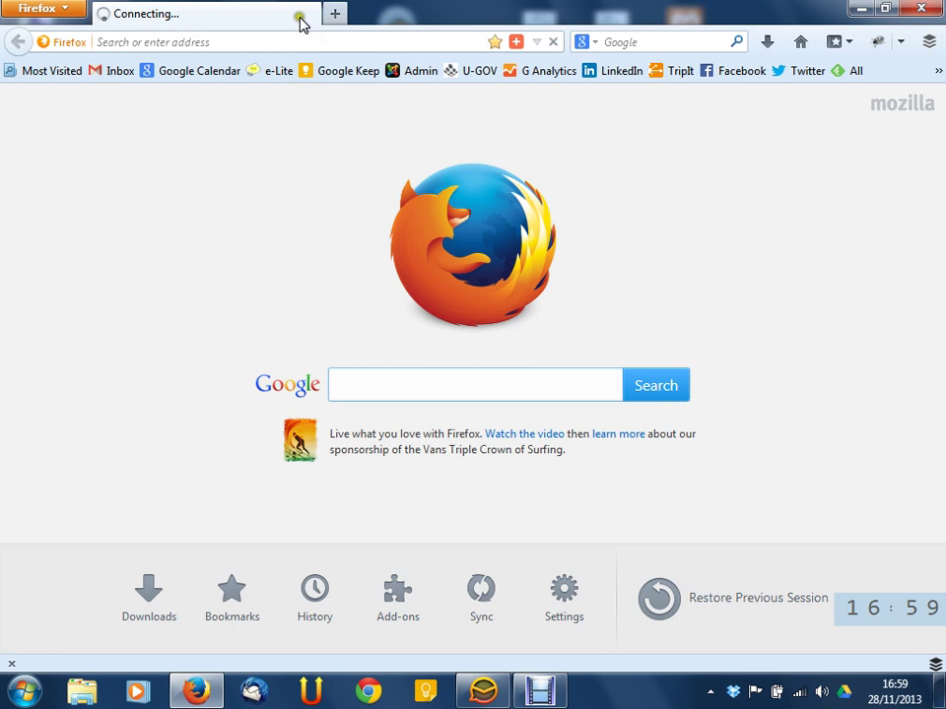
{"action": "left_click", "coordinate": [799, 691]}
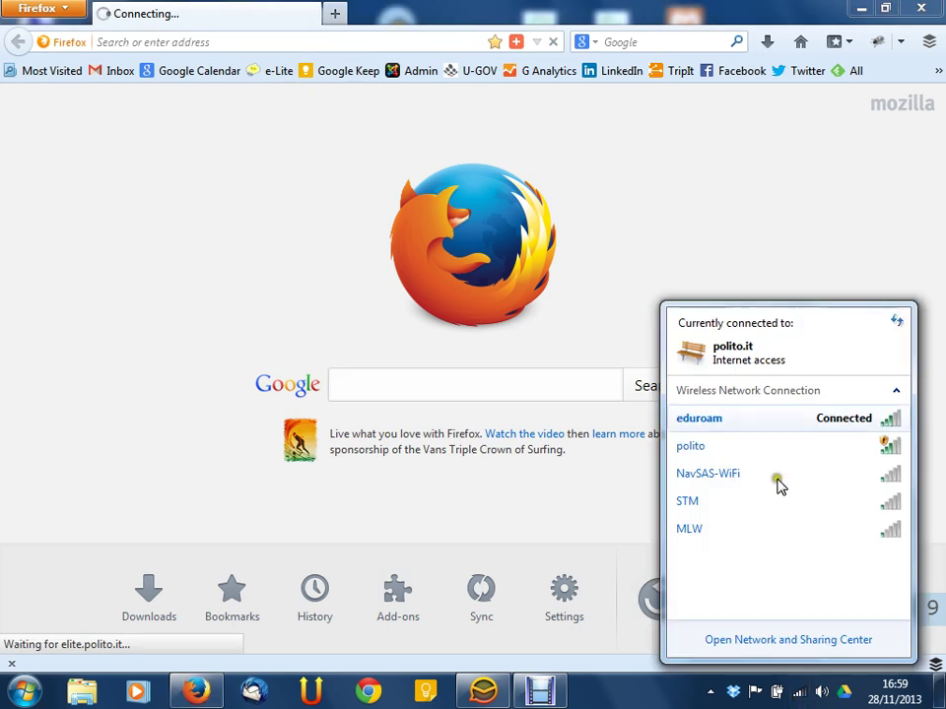
{"action": "left_click", "coordinate": [758, 421]}
{"action": "left_click", "coordinate": [743, 424]}
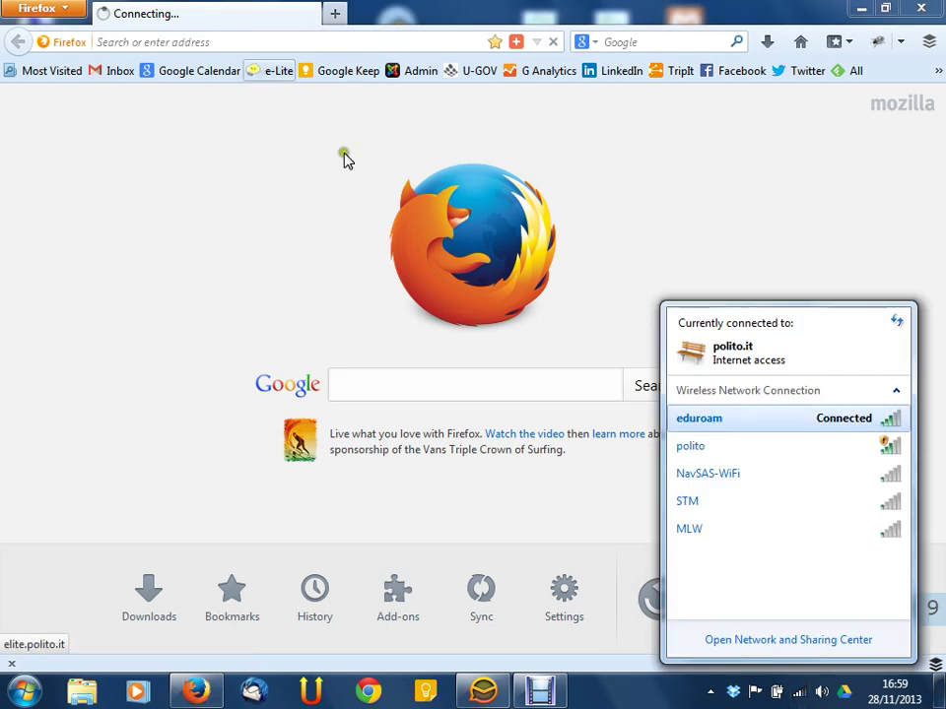
{"action": "left_click", "coordinate": [739, 424]}
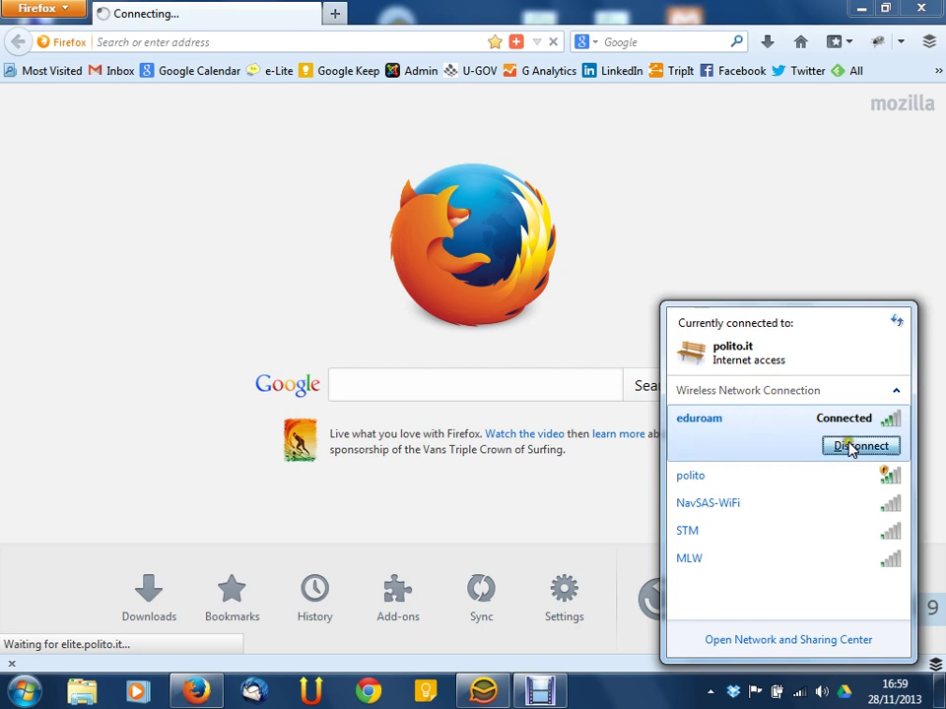
{"action": "left_click", "coordinate": [852, 447]}
{"action": "left_click", "coordinate": [814, 422]}
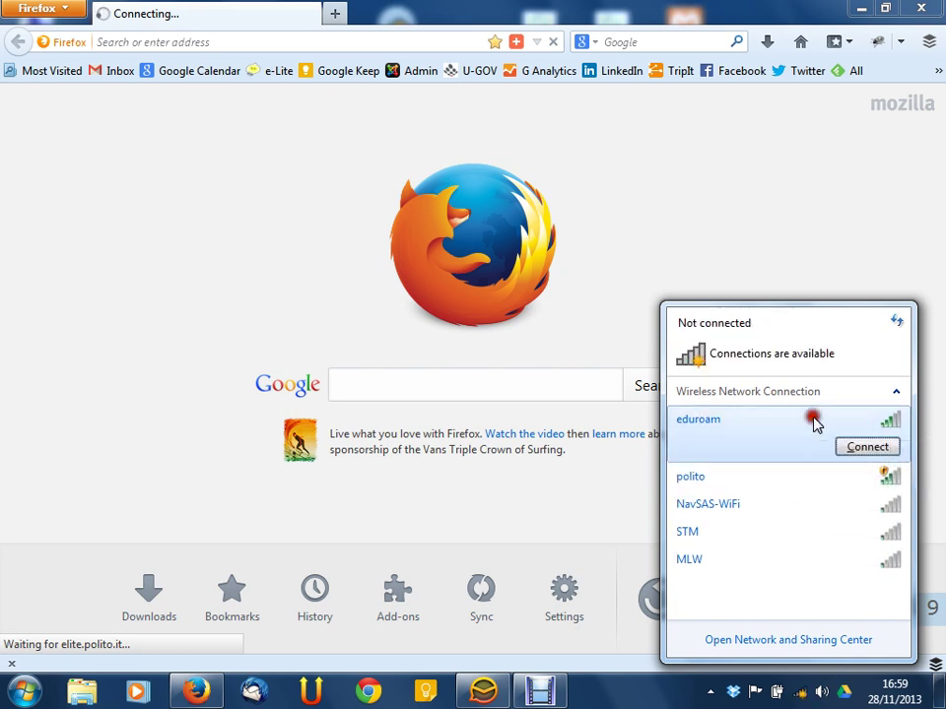
{"action": "left_click", "coordinate": [866, 448]}
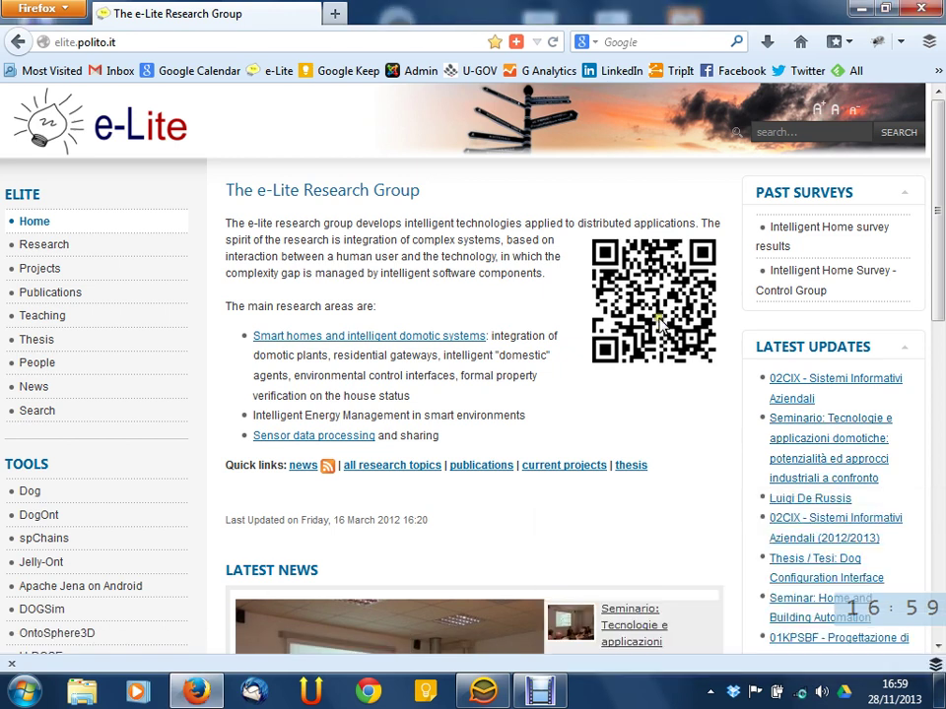
{"action": "left_click", "coordinate": [120, 68]}
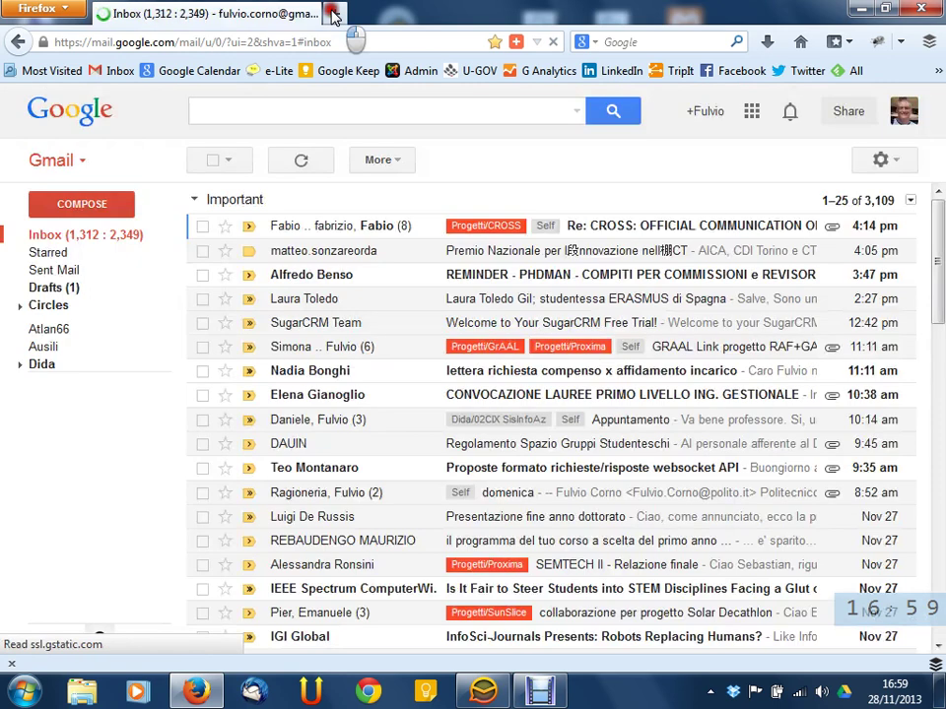
{"action": "left_click", "coordinate": [355, 13]}
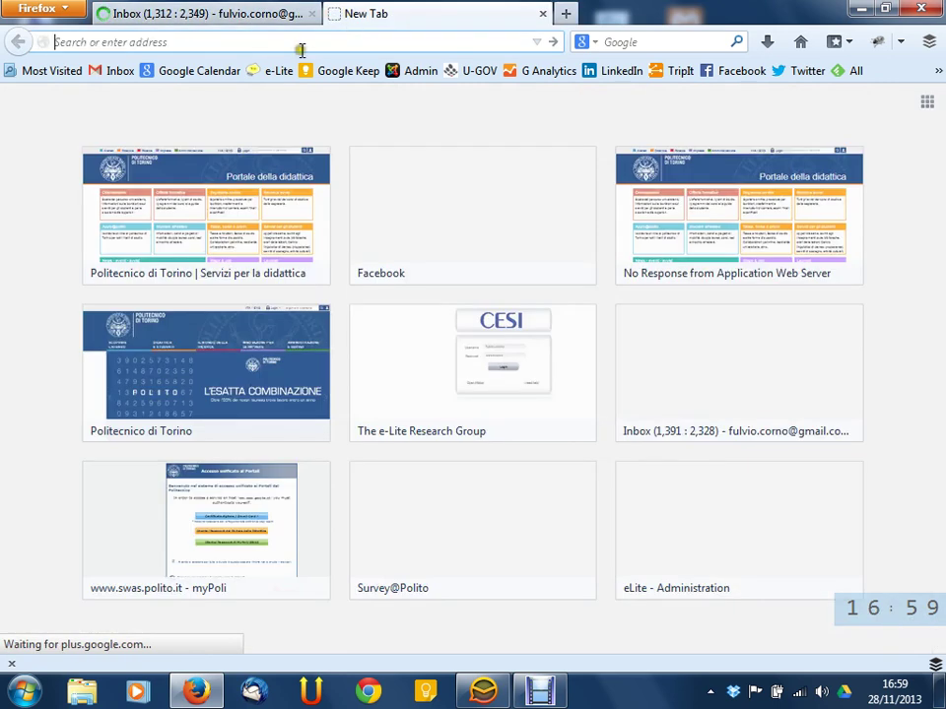
{"action": "type", "text": "polito."}
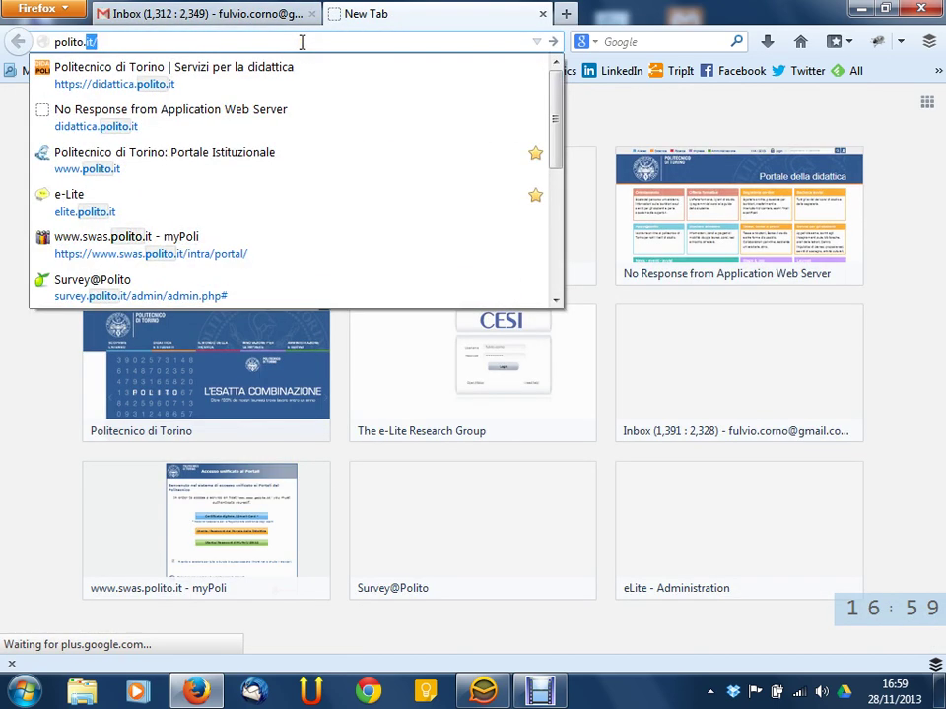
{"action": "type", "text": "u"}
{"action": "key", "text": "Return"}
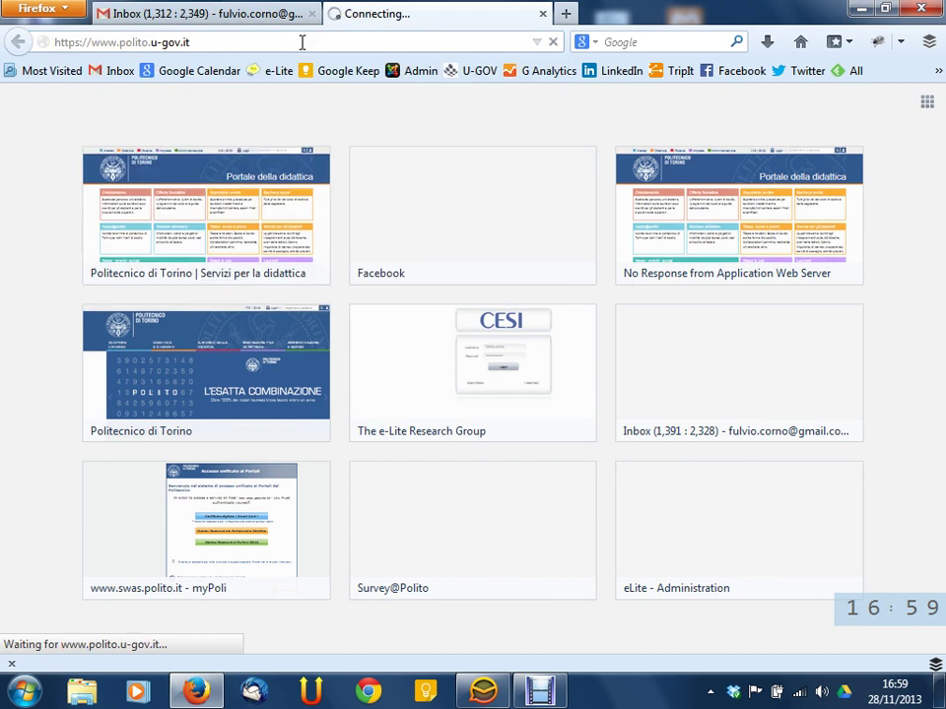
{"action": "left_click", "coordinate": [311, 14]}
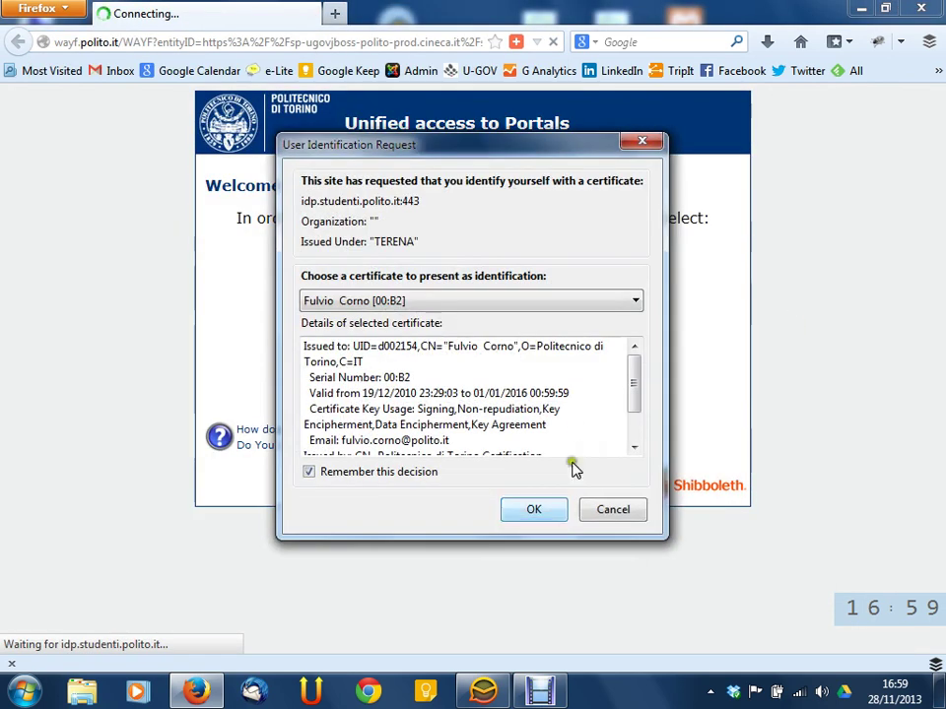
{"action": "left_click", "coordinate": [547, 516]}
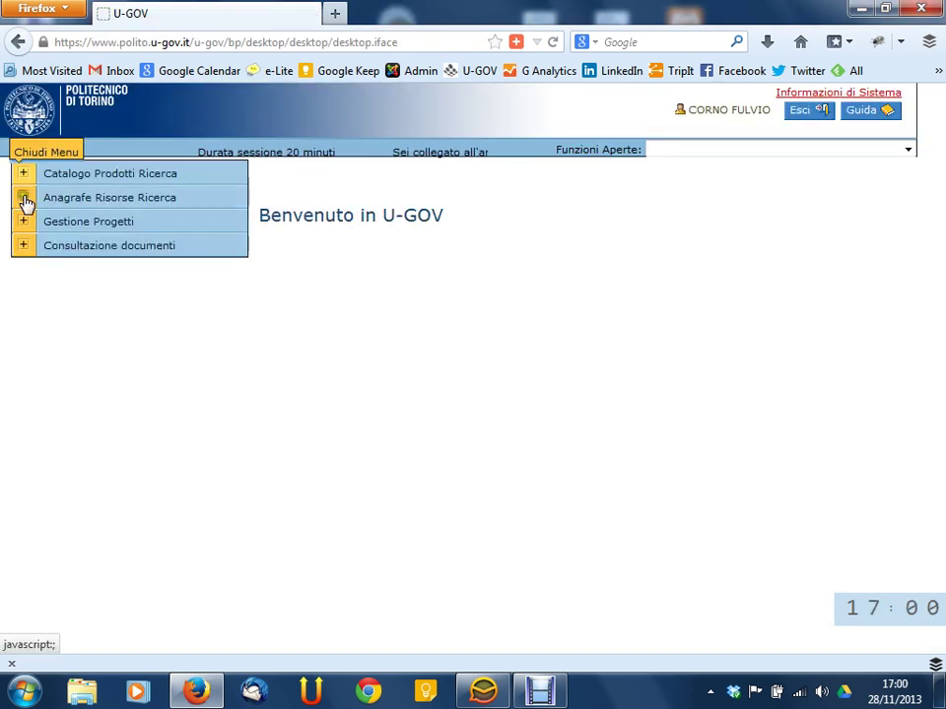
Open Nuovo Catalogo prodotti and list the products in 1.1 Articolo in rivista under 1 Contributo su Rivista
{"action": "left_click", "coordinate": [23, 174]}
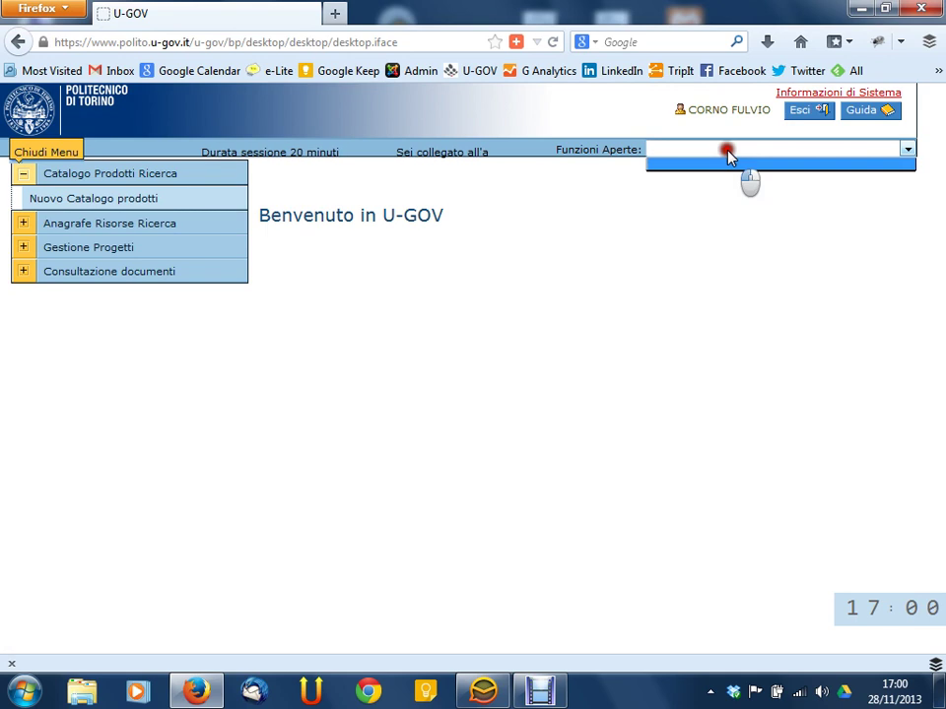
{"action": "left_click", "coordinate": [125, 198]}
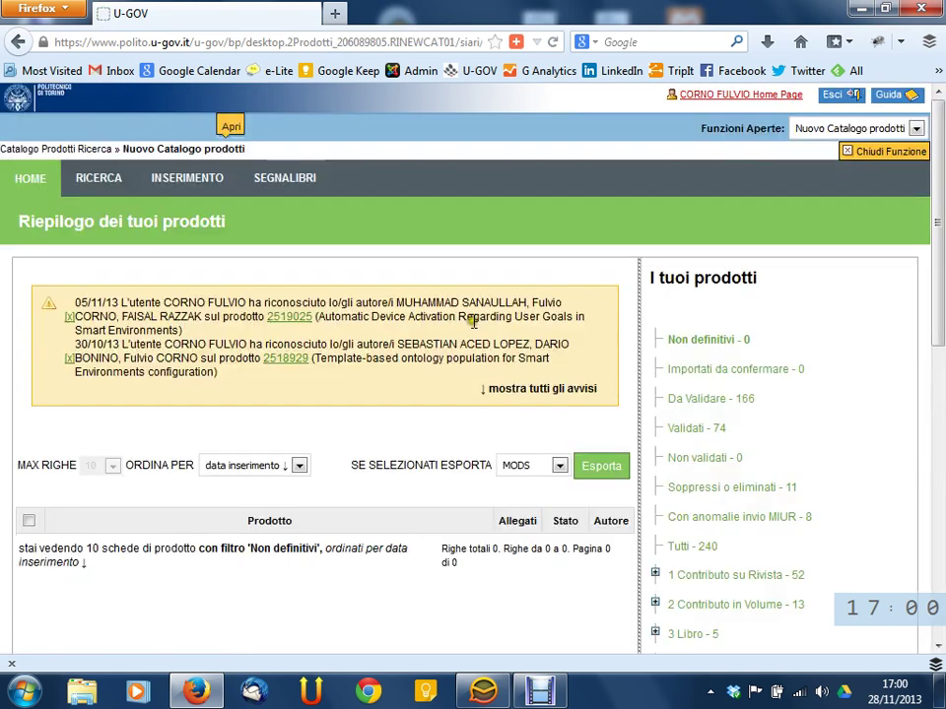
{"action": "scroll", "coordinate": [667, 358], "scroll_direction": "down", "scroll_amount": 4}
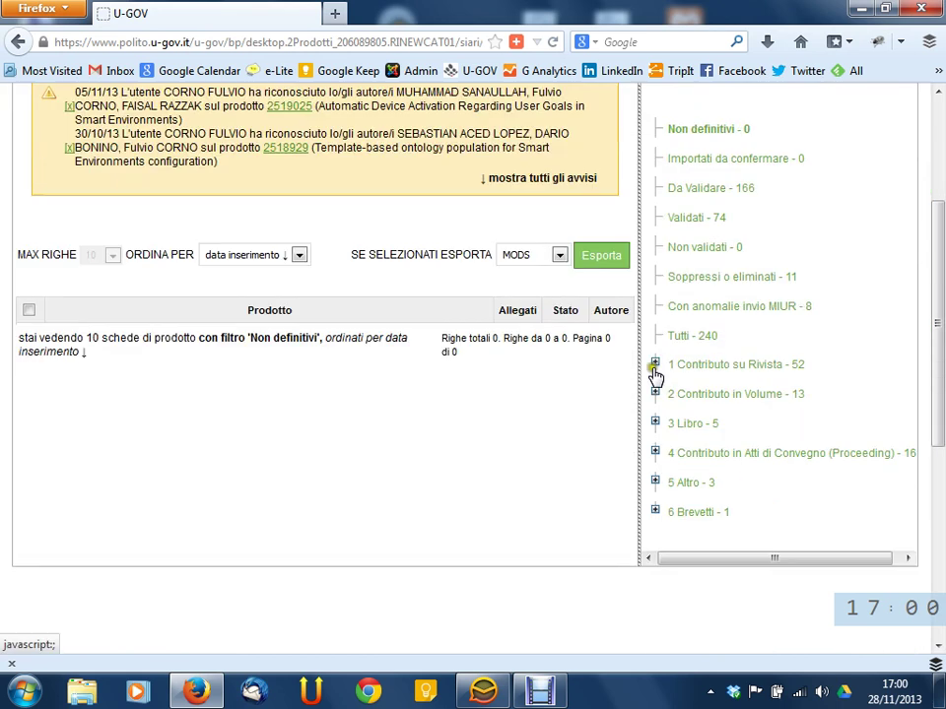
{"action": "left_click", "coordinate": [653, 365]}
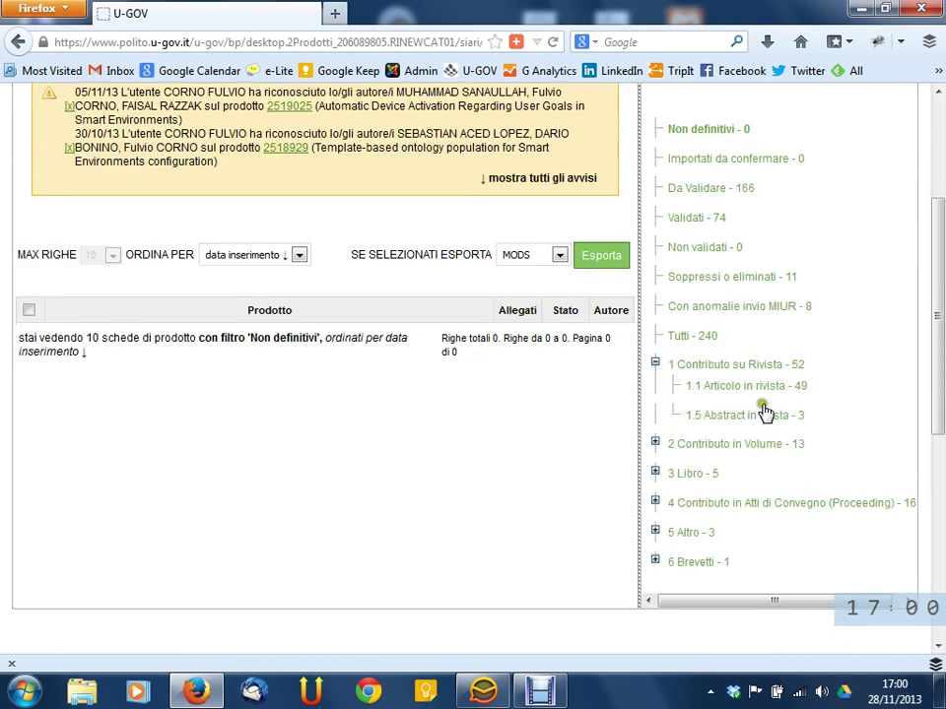
{"action": "left_click", "coordinate": [761, 394]}
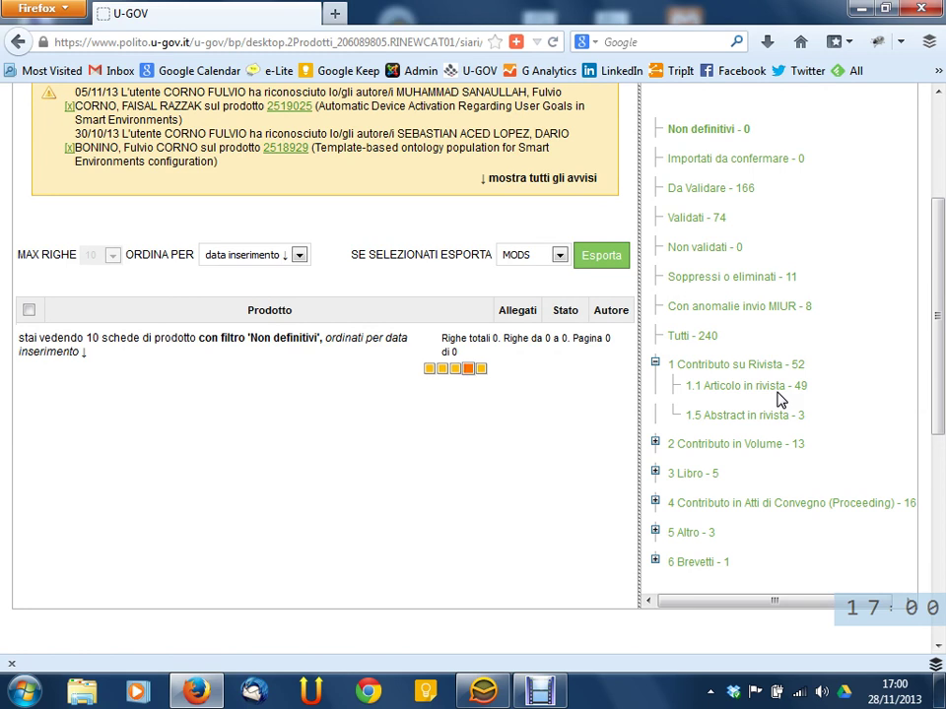
Examine the list of journal articles with its Allegati, Stato and Autore columns, and the I tuoi prodotti category tree
{"action": "scroll", "coordinate": [779, 398], "scroll_direction": "up", "scroll_amount": 2}
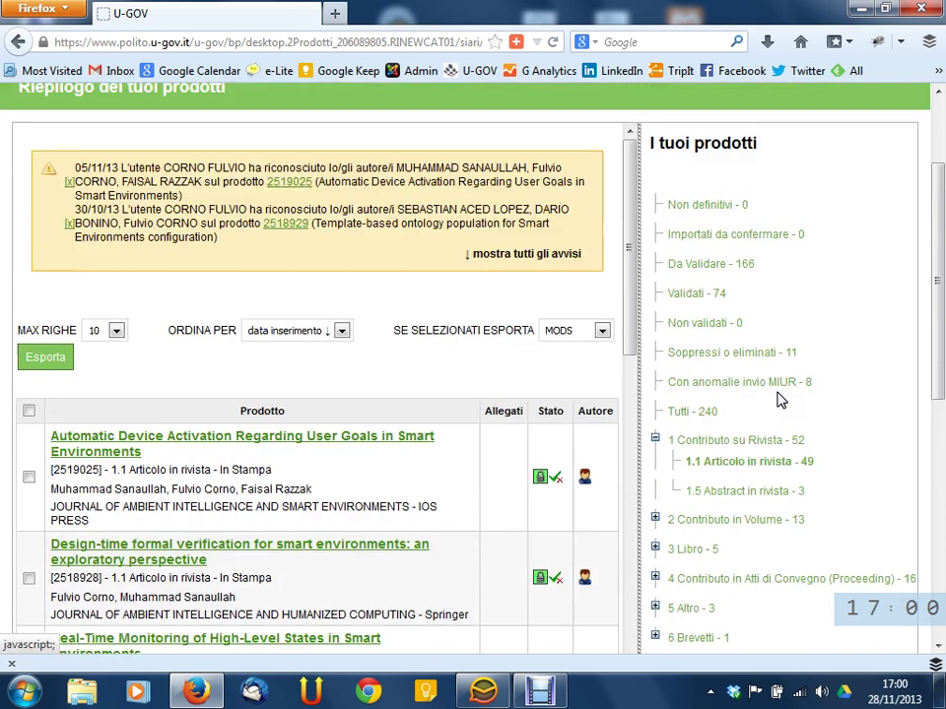
{"action": "scroll", "coordinate": [778, 381], "scroll_direction": "up", "scroll_amount": 2}
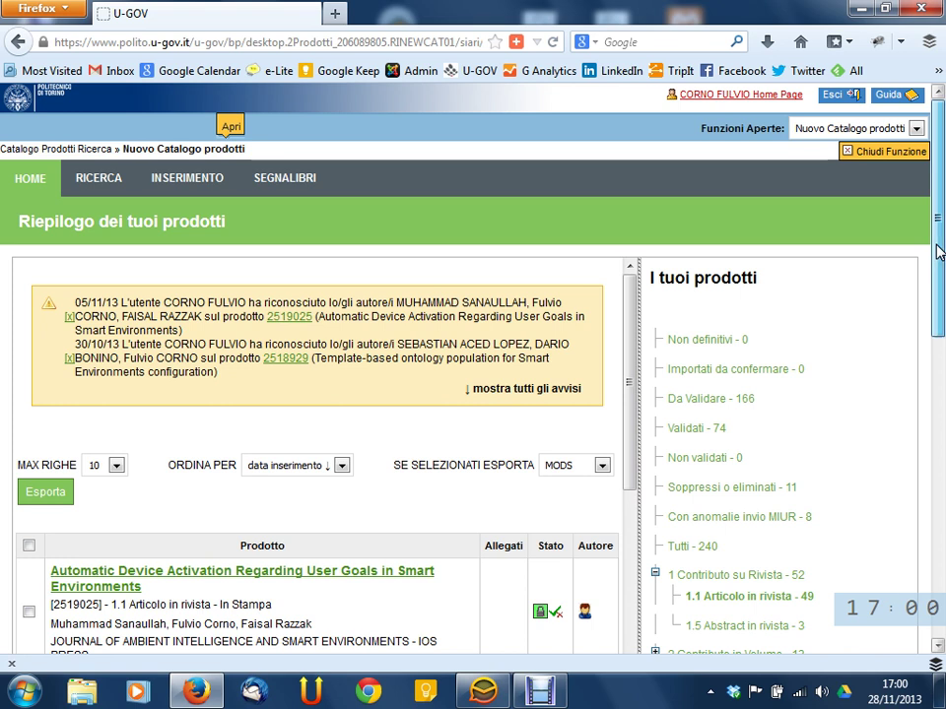
{"action": "left_click_drag", "start_coordinate": [939, 252], "coordinate": [941, 333]}
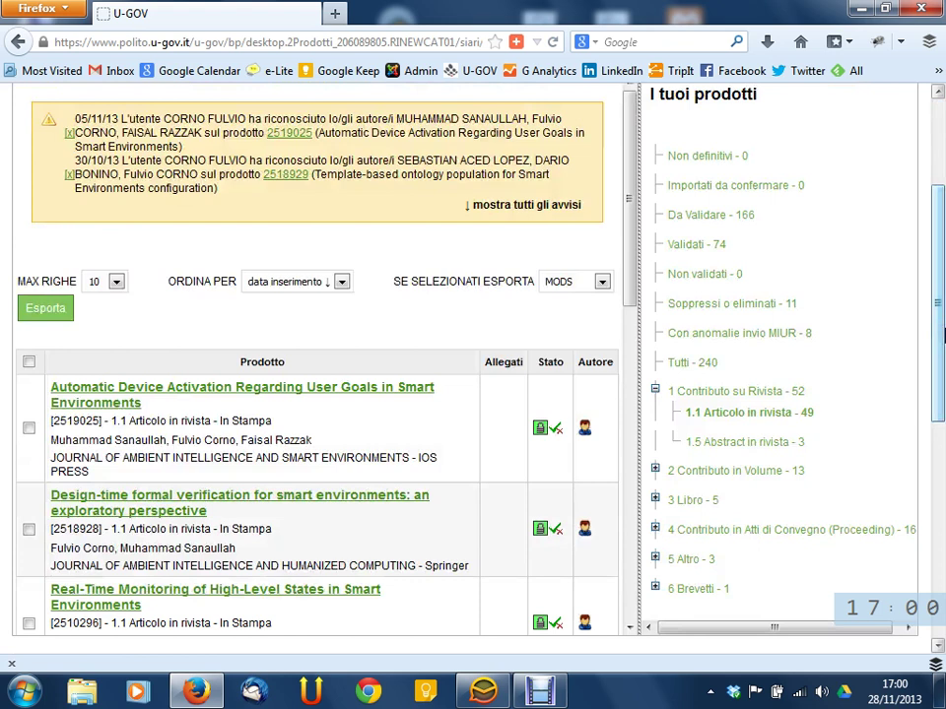
{"action": "left_click_drag", "start_coordinate": [941, 285], "coordinate": [941, 163]}
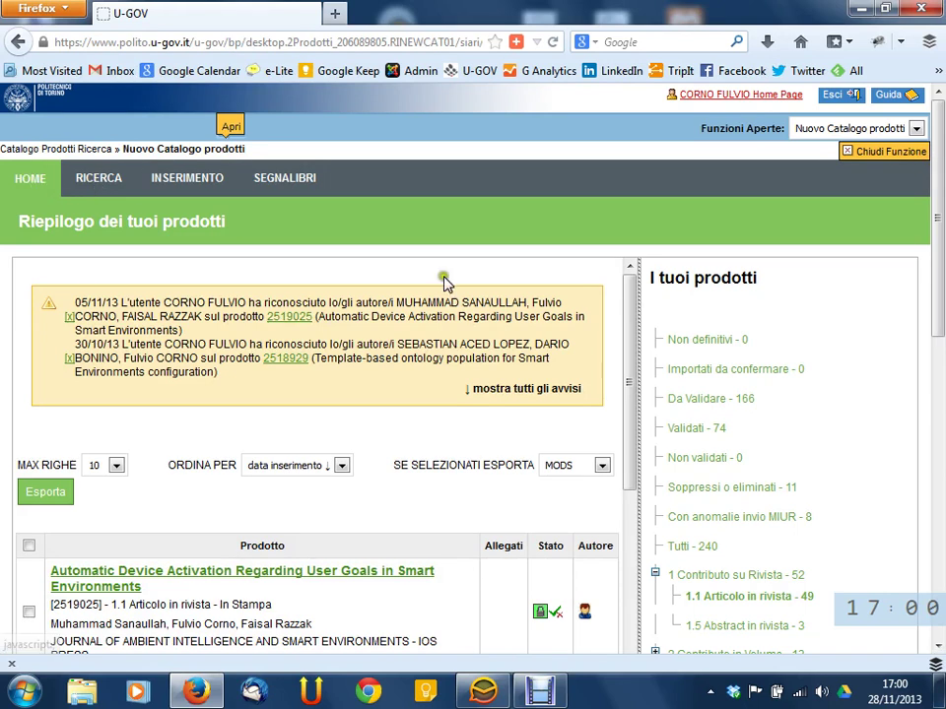
{"action": "scroll", "coordinate": [867, 335], "scroll_direction": "down", "scroll_amount": 4}
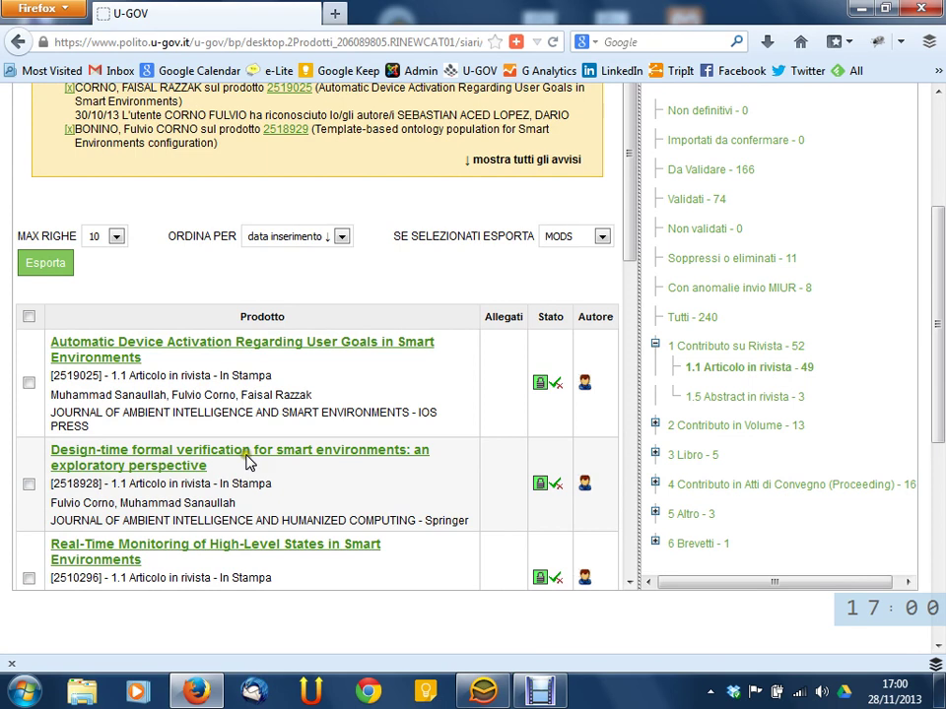
{"action": "left_click_drag", "start_coordinate": [628, 173], "coordinate": [621, 371]}
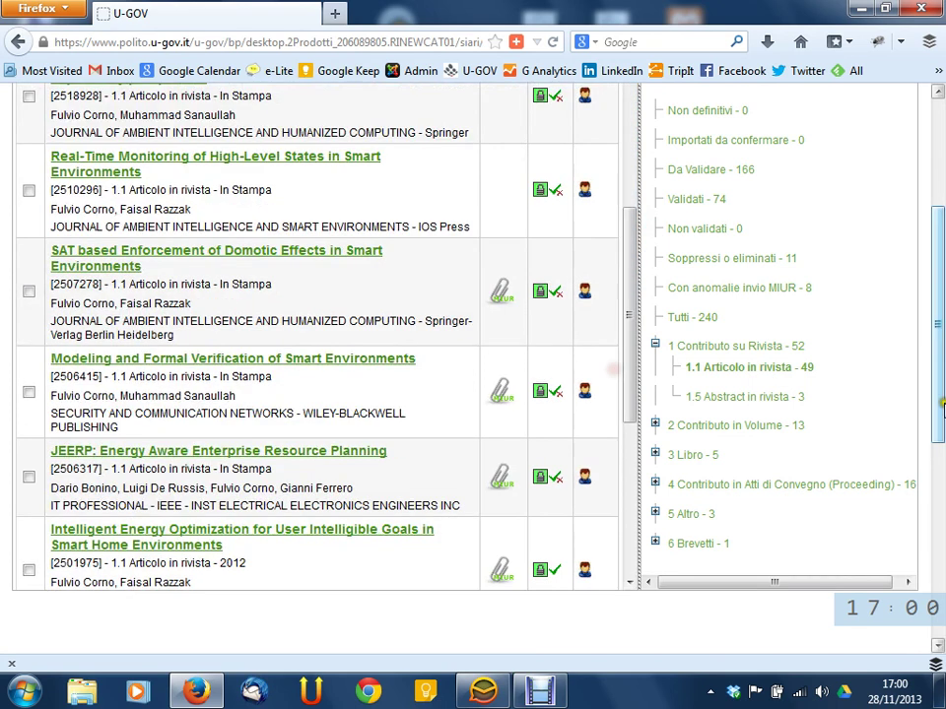
{"action": "left_click_drag", "start_coordinate": [933, 419], "coordinate": [865, 452]}
{"action": "left_click_drag", "start_coordinate": [934, 455], "coordinate": [941, 321]}
{"action": "left_click_drag", "start_coordinate": [610, 440], "coordinate": [604, 385]}
{"action": "scroll", "coordinate": [390, 353], "scroll_direction": "down", "scroll_amount": 2}
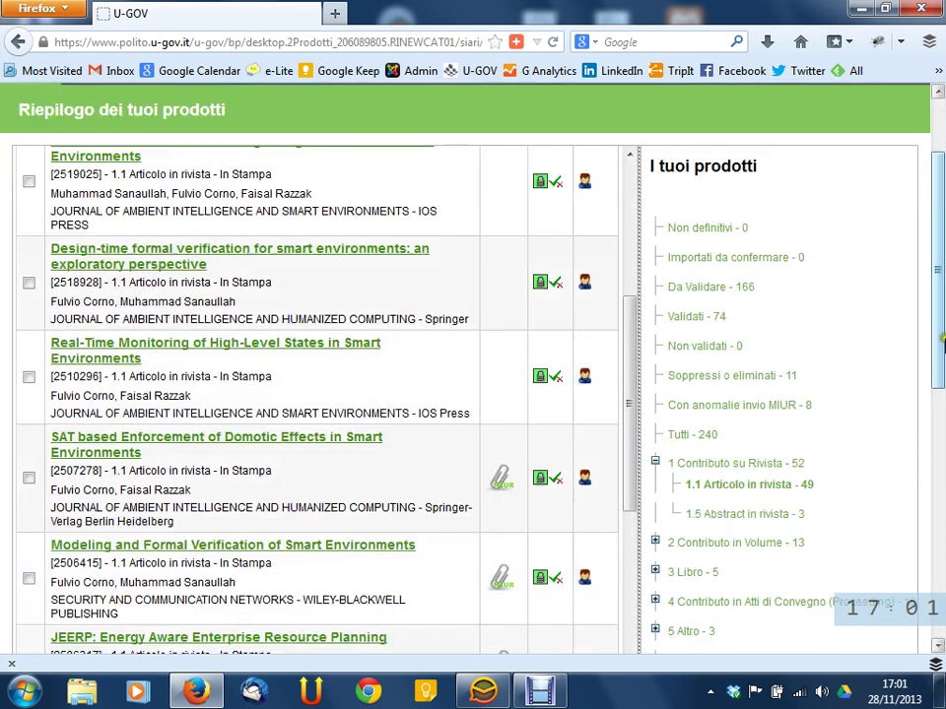
{"action": "scroll", "coordinate": [941, 345], "scroll_direction": "down", "scroll_amount": 5}
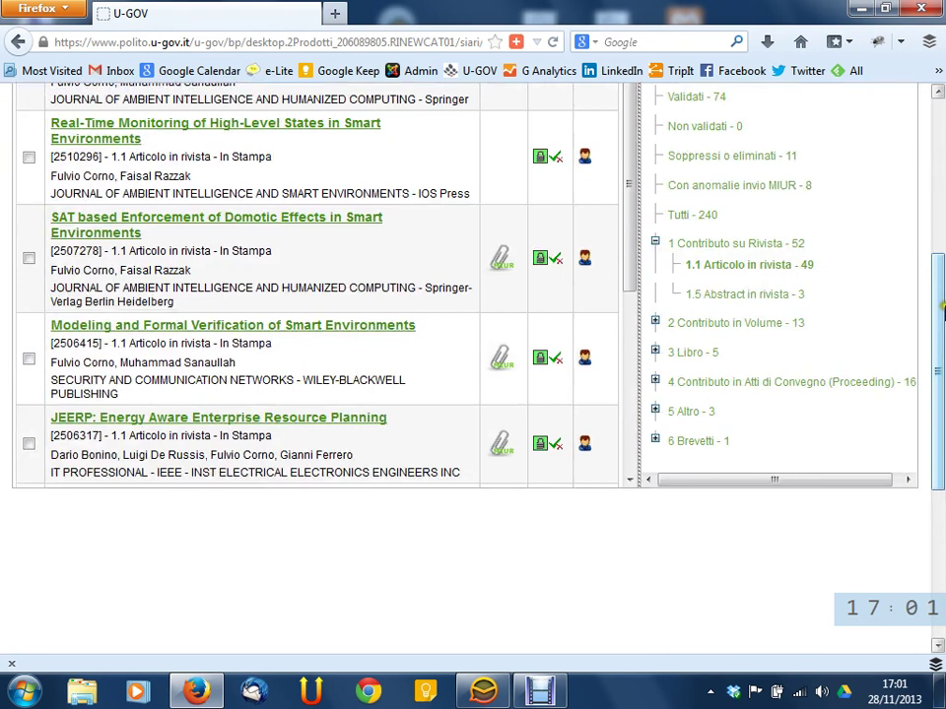
{"action": "left_click_drag", "start_coordinate": [943, 308], "coordinate": [942, 175]}
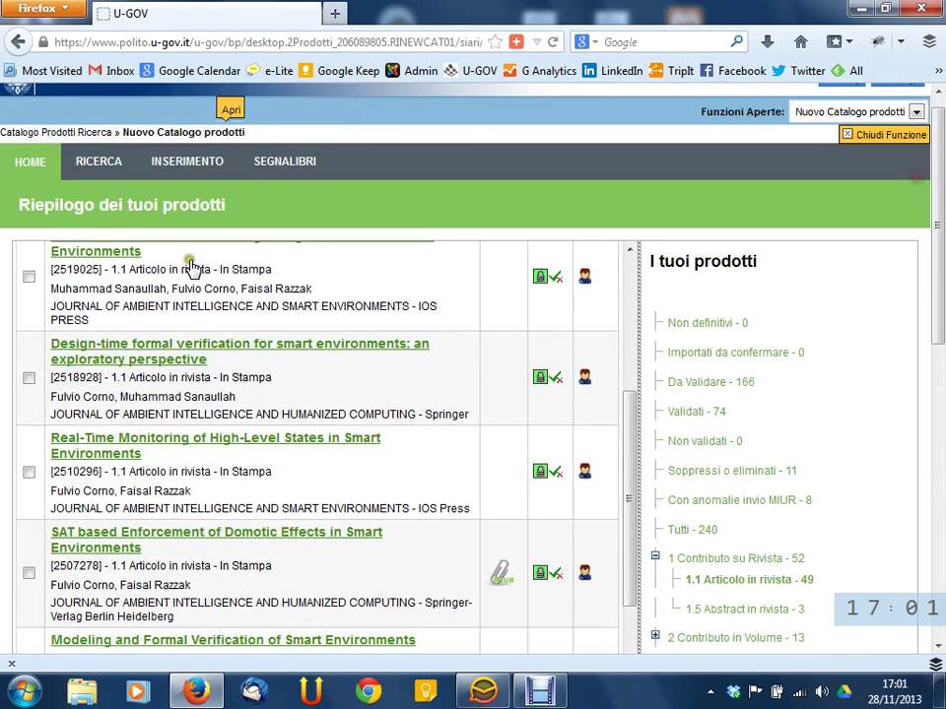
{"action": "scroll", "coordinate": [299, 309], "scroll_direction": "up", "scroll_amount": 3}
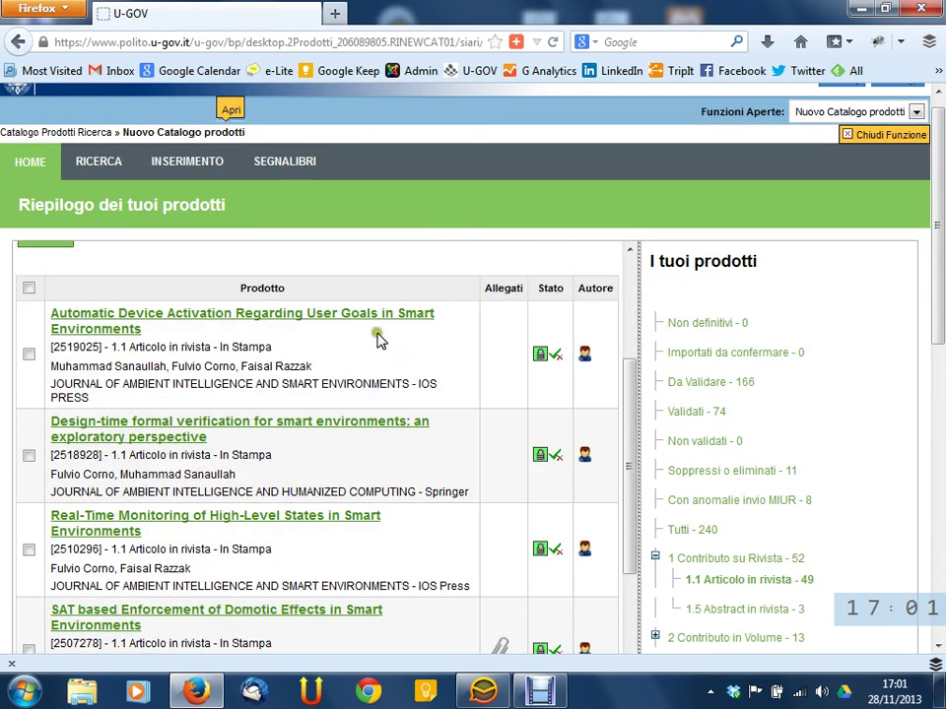
{"action": "scroll", "coordinate": [778, 512], "scroll_direction": "down", "scroll_amount": 3}
{"action": "scroll", "coordinate": [579, 346], "scroll_direction": "up", "scroll_amount": 3}
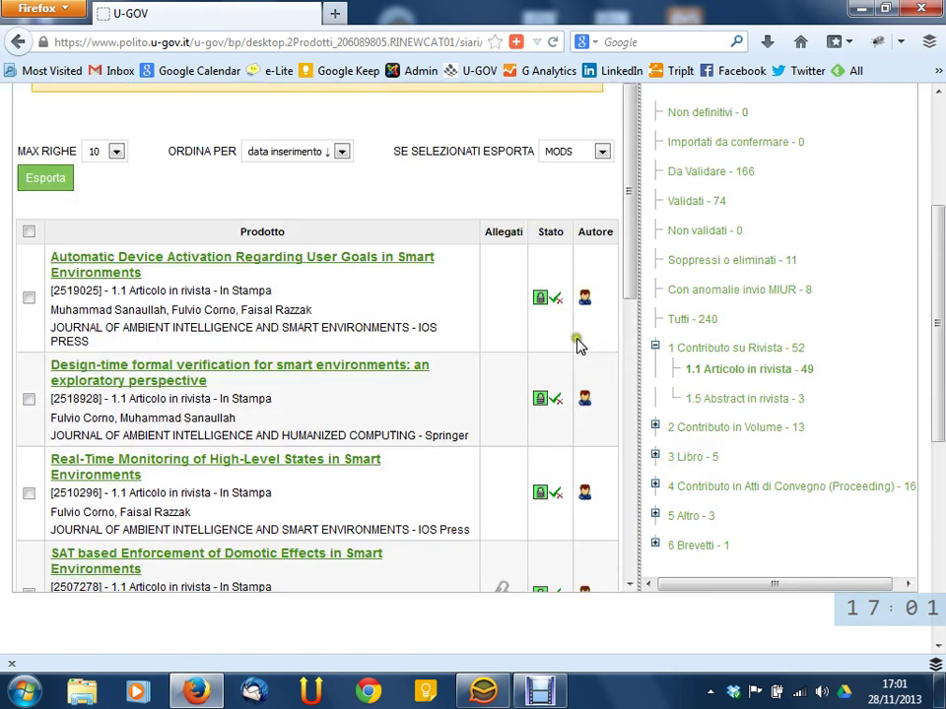
{"action": "scroll", "coordinate": [824, 349], "scroll_direction": "up", "scroll_amount": 3}
{"action": "scroll", "coordinate": [808, 344], "scroll_direction": "down", "scroll_amount": 6}
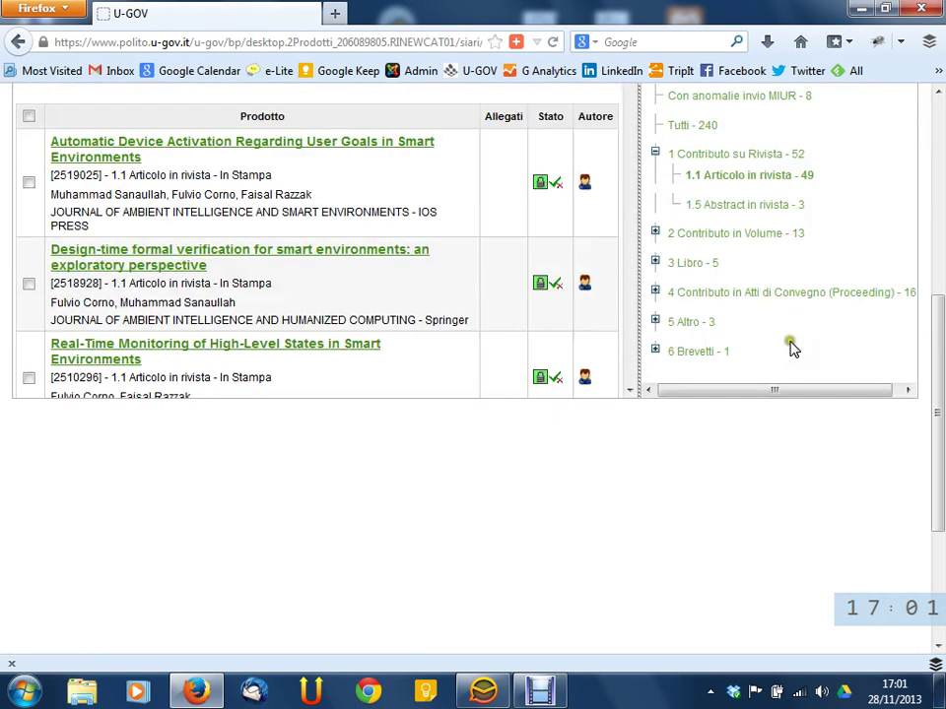
Review the product record of "Automatic Device Activation Regarding User Goals in Smart Environments" and return to the product summary
{"action": "left_click", "coordinate": [439, 149]}
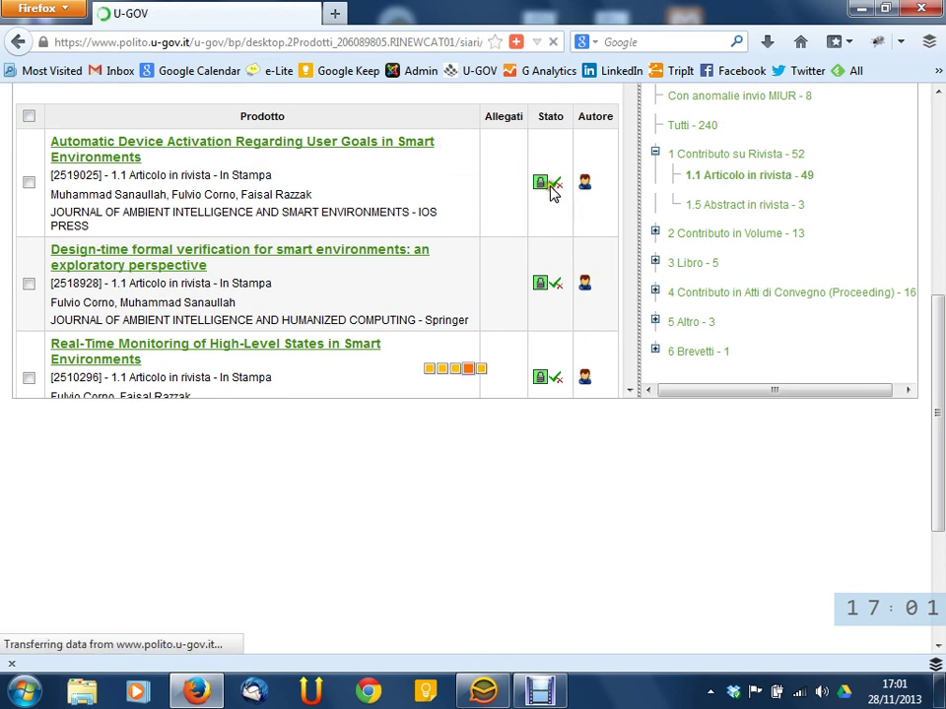
{"action": "scroll", "coordinate": [342, 340], "scroll_direction": "down", "scroll_amount": 8}
{"action": "scroll", "coordinate": [341, 341], "scroll_direction": "up", "scroll_amount": 8}
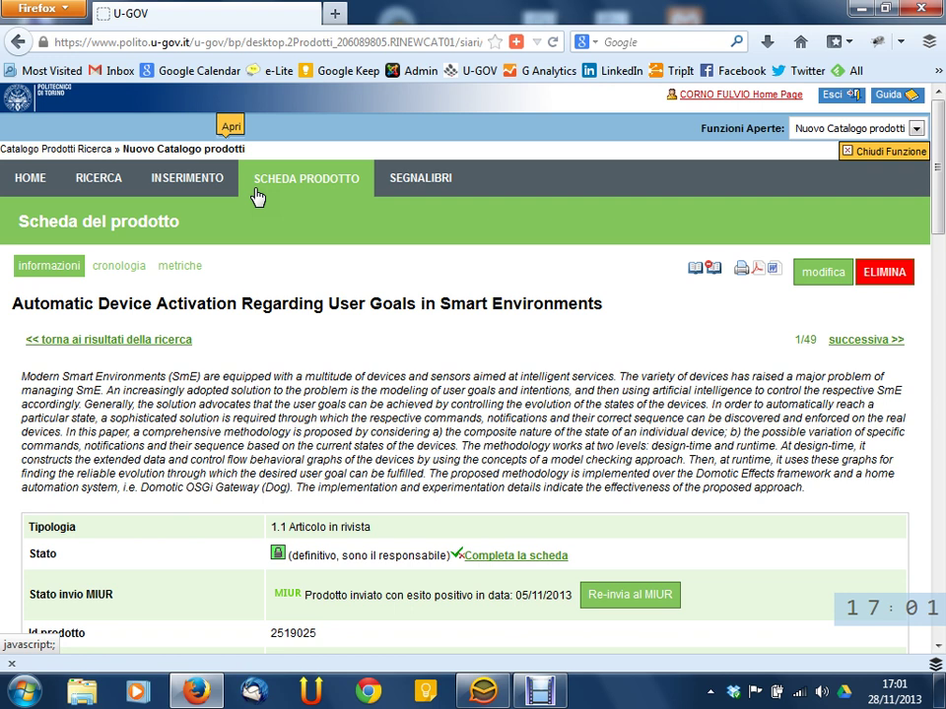
{"action": "left_click", "coordinate": [33, 177]}
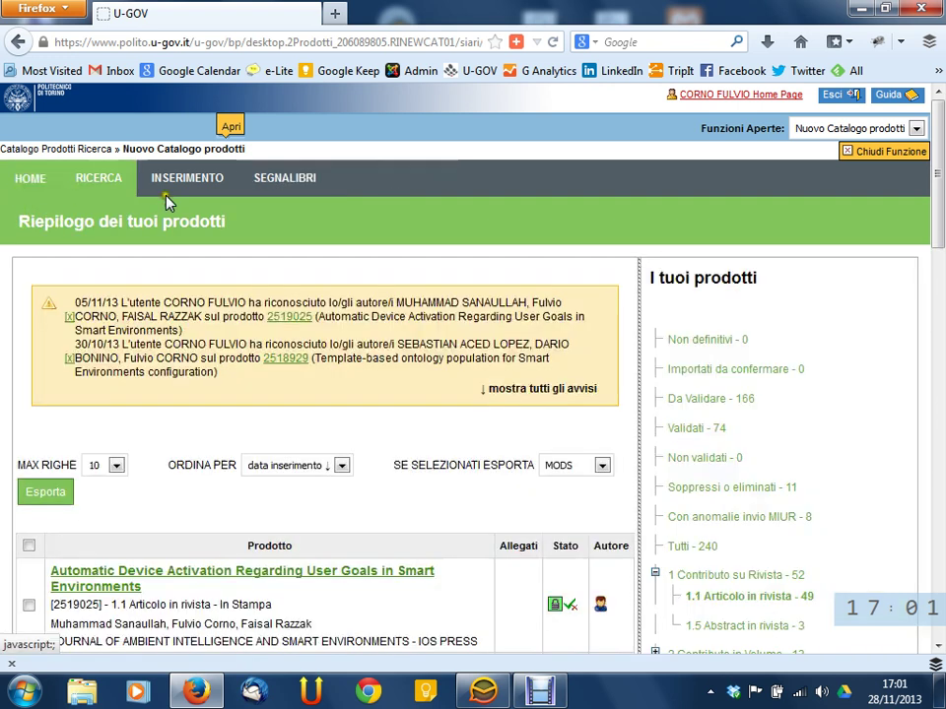
View the Ricerca and Inserimento pages, then return to Home and look through the Riepilogo dei tuoi prodotti list
{"action": "left_click", "coordinate": [98, 180]}
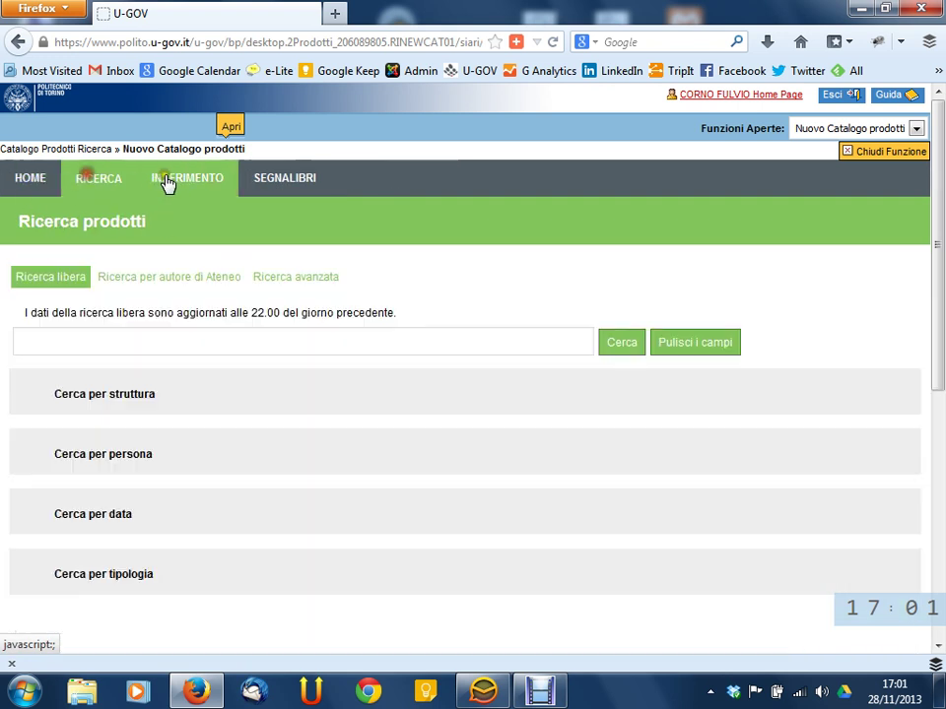
{"action": "left_click", "coordinate": [177, 181]}
{"action": "left_click", "coordinate": [28, 187]}
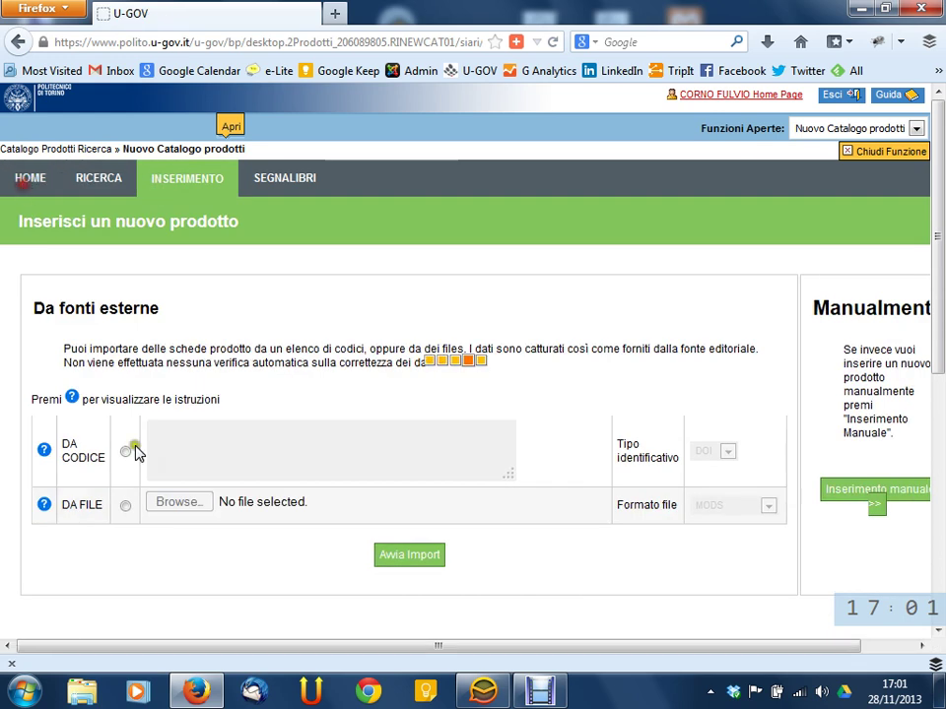
{"action": "scroll", "coordinate": [92, 504], "scroll_direction": "down", "scroll_amount": 5}
{"action": "scroll", "coordinate": [79, 542], "scroll_direction": "down", "scroll_amount": 10}
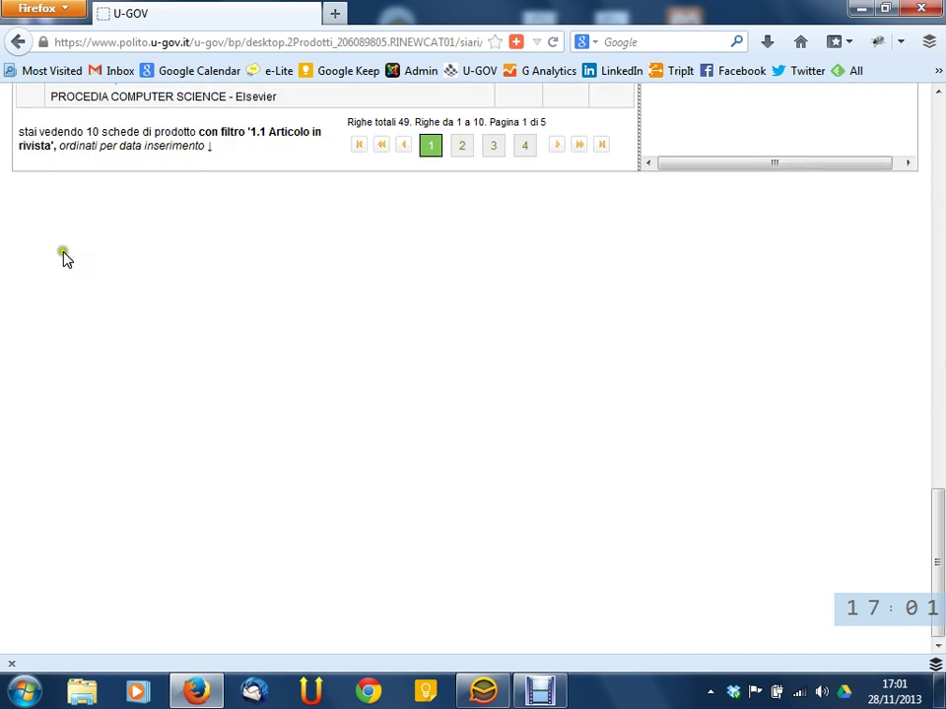
{"action": "scroll", "coordinate": [108, 291], "scroll_direction": "up", "scroll_amount": 15}
{"action": "scroll", "coordinate": [101, 298], "scroll_direction": "up", "scroll_amount": 5}
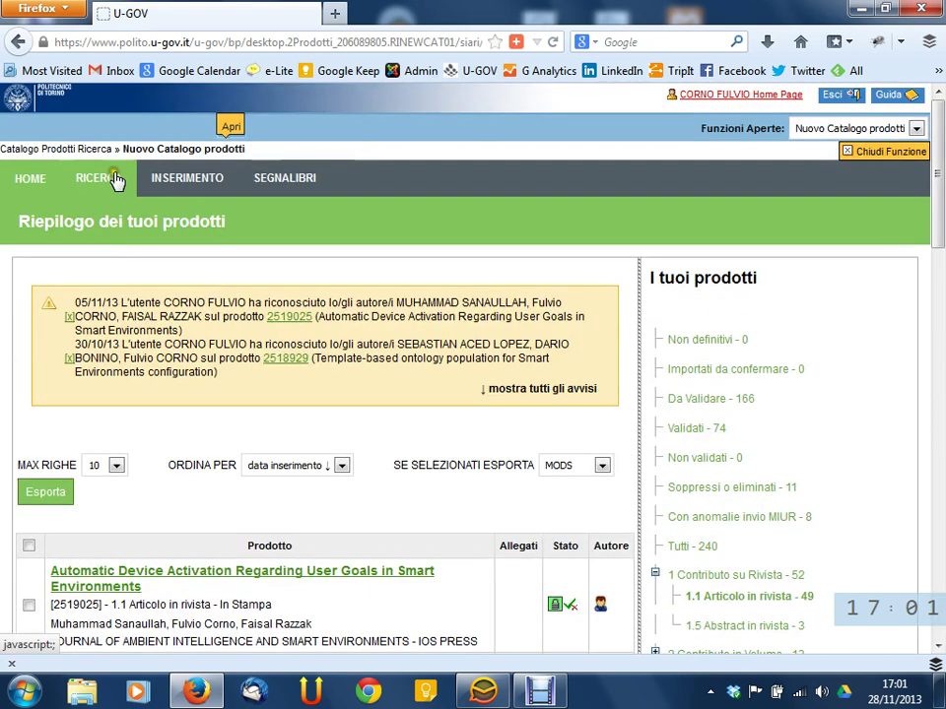
Open the product search and set Cerca per struttura to structure type Dipartimento with department DAUIN
{"action": "left_click", "coordinate": [115, 180]}
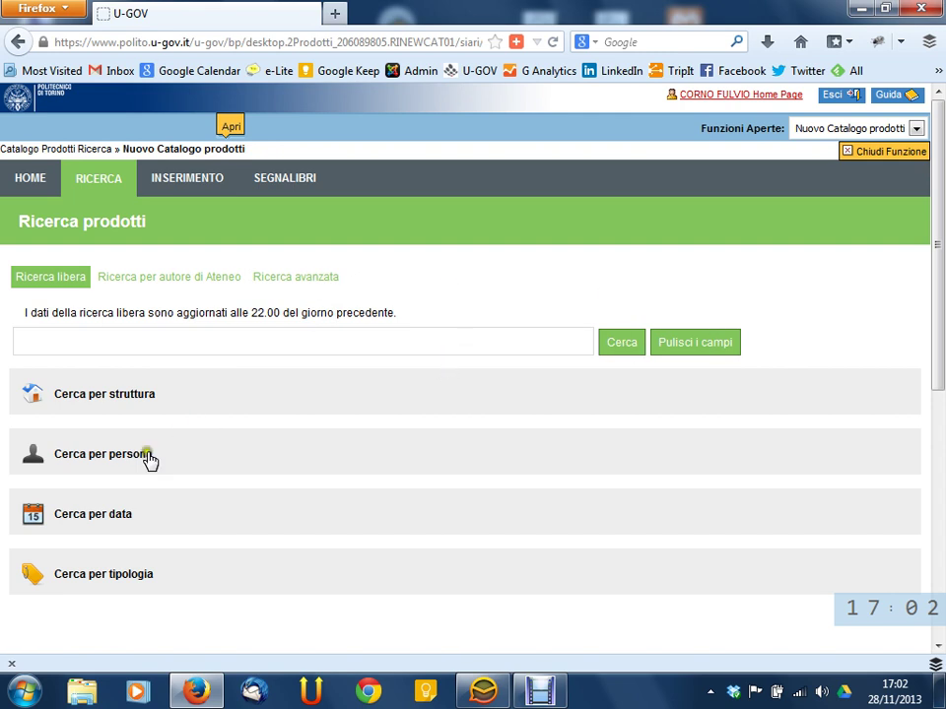
{"action": "left_click", "coordinate": [177, 404]}
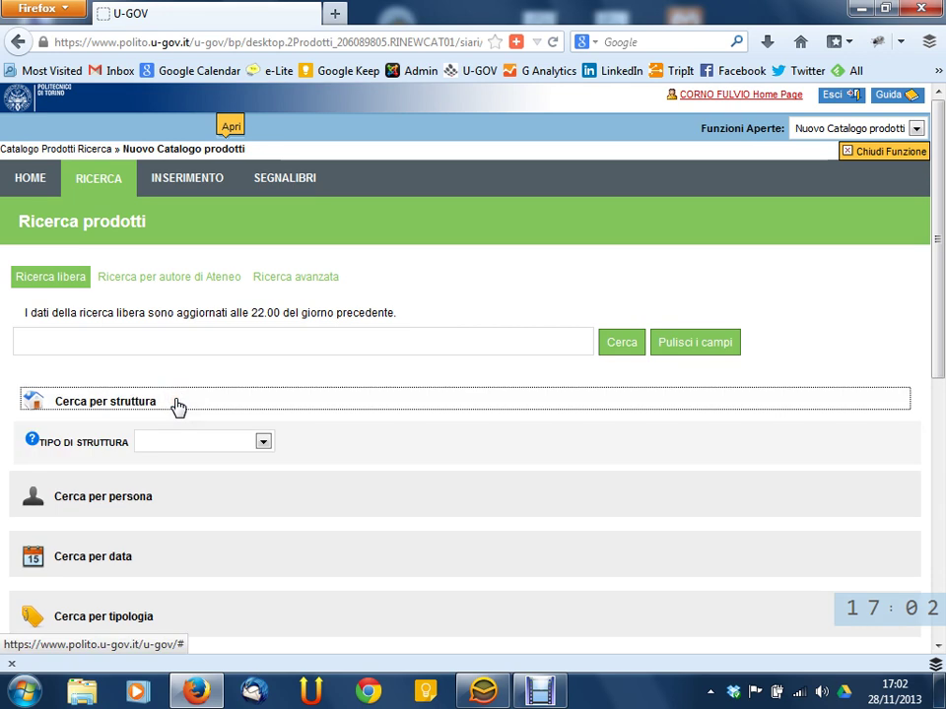
{"action": "left_click", "coordinate": [263, 441]}
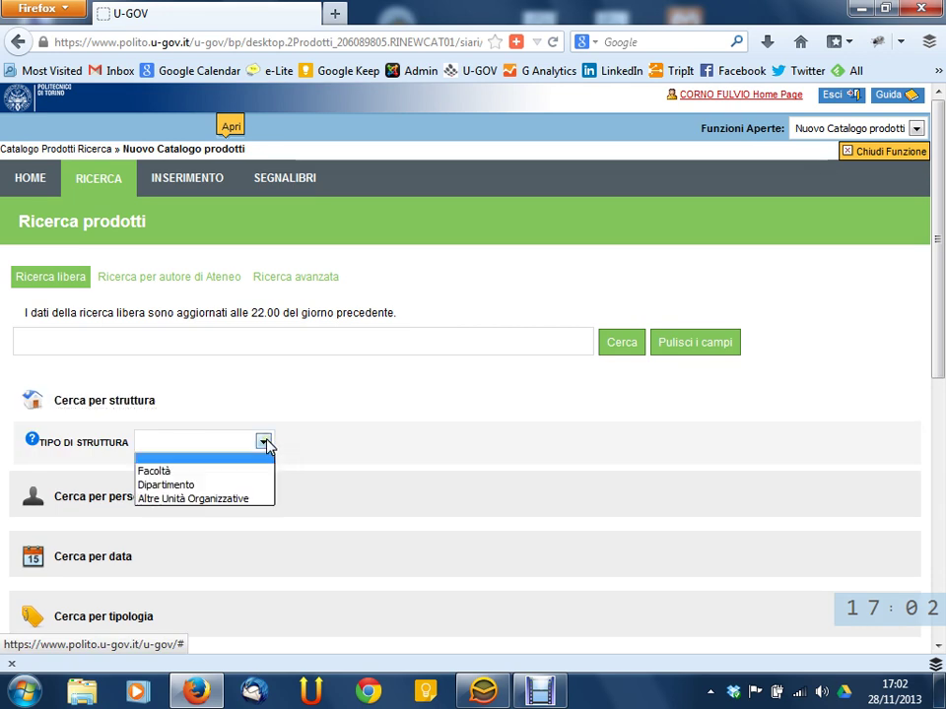
{"action": "left_click", "coordinate": [233, 485]}
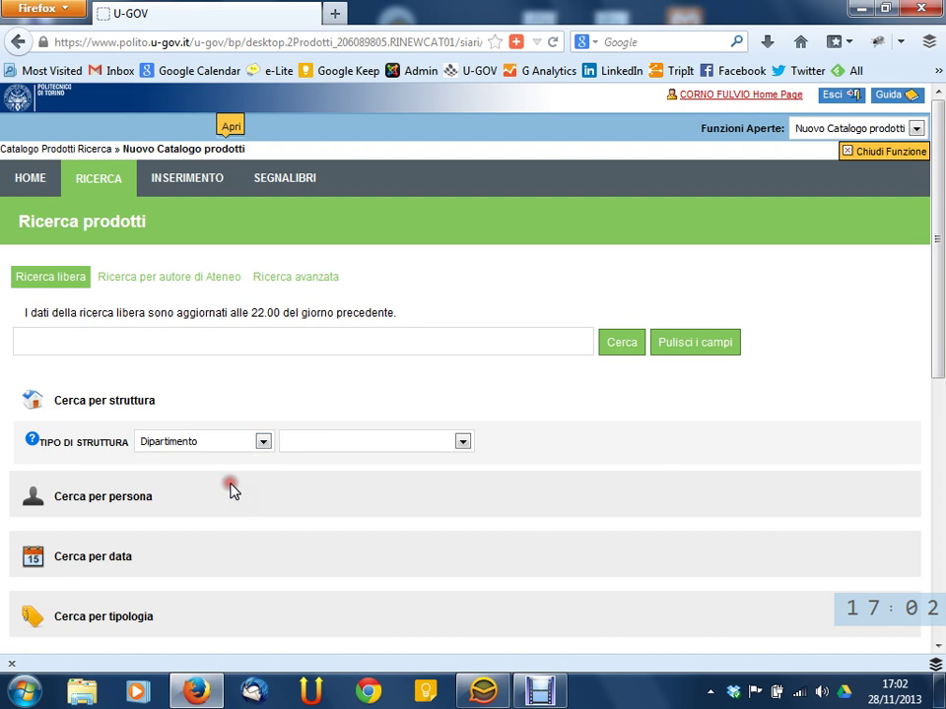
{"action": "left_click", "coordinate": [400, 441]}
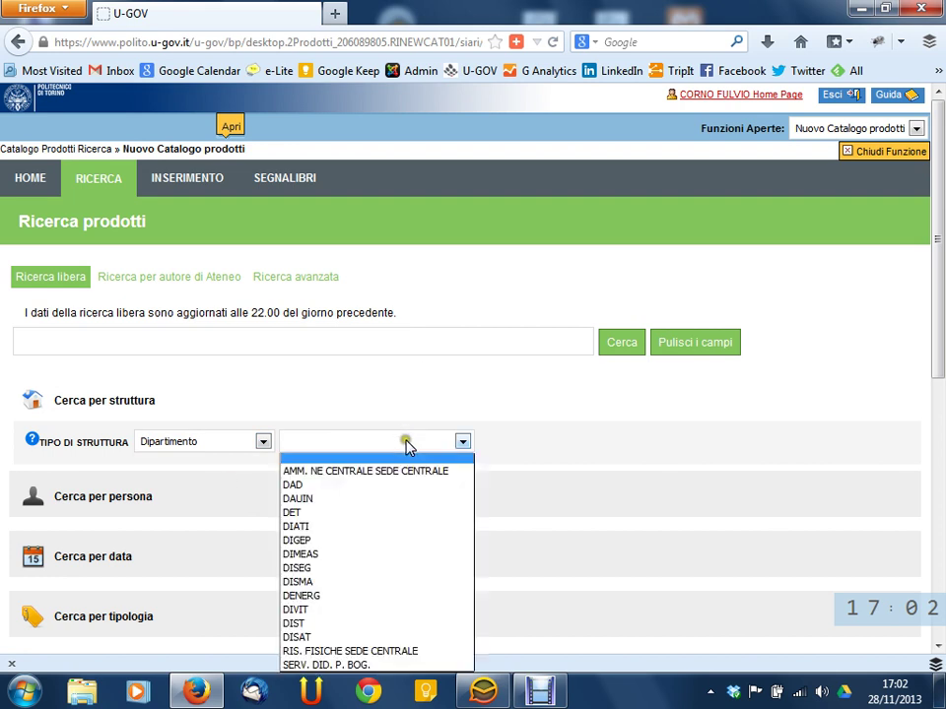
{"action": "left_click", "coordinate": [400, 501]}
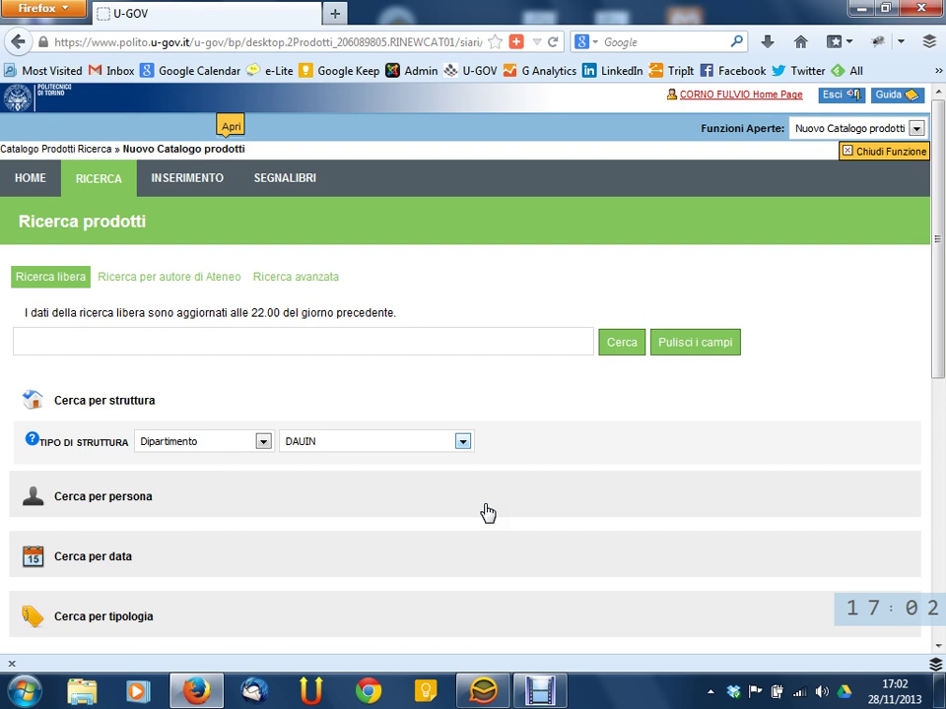
Try to run the free search with only the department filter and no search text
{"action": "scroll", "coordinate": [718, 437], "scroll_direction": "down", "scroll_amount": 5}
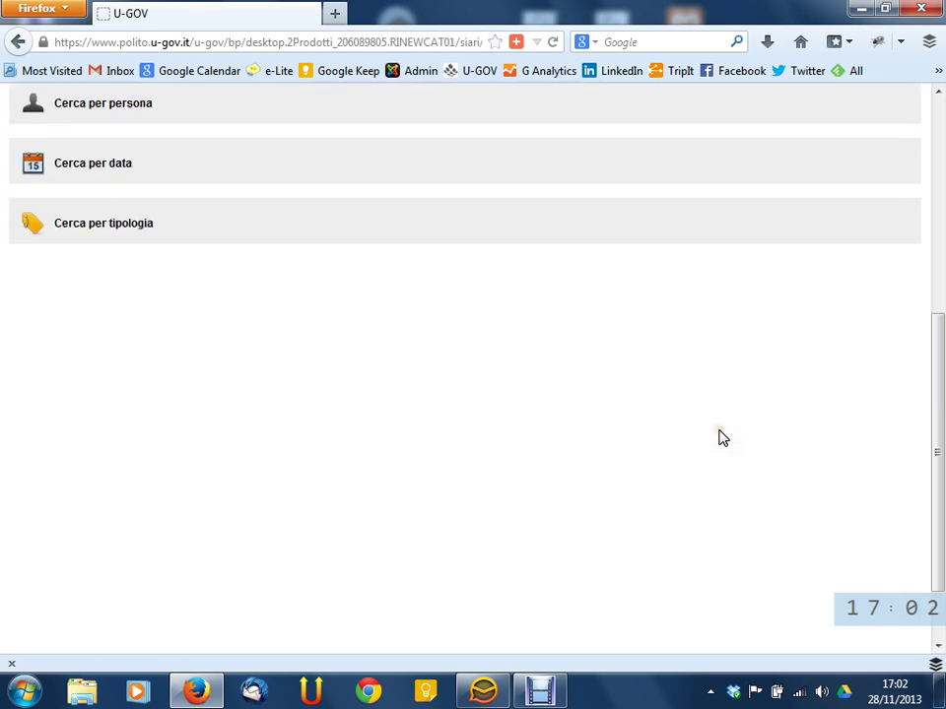
{"action": "scroll", "coordinate": [718, 437], "scroll_direction": "up", "scroll_amount": 5}
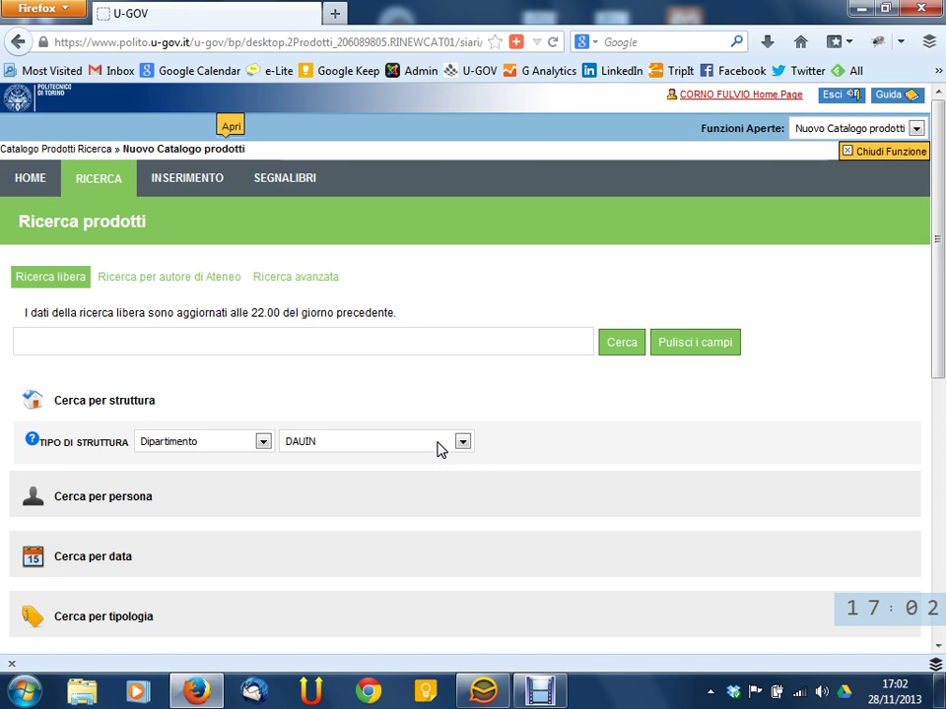
{"action": "left_click", "coordinate": [506, 448]}
{"action": "left_click", "coordinate": [625, 343]}
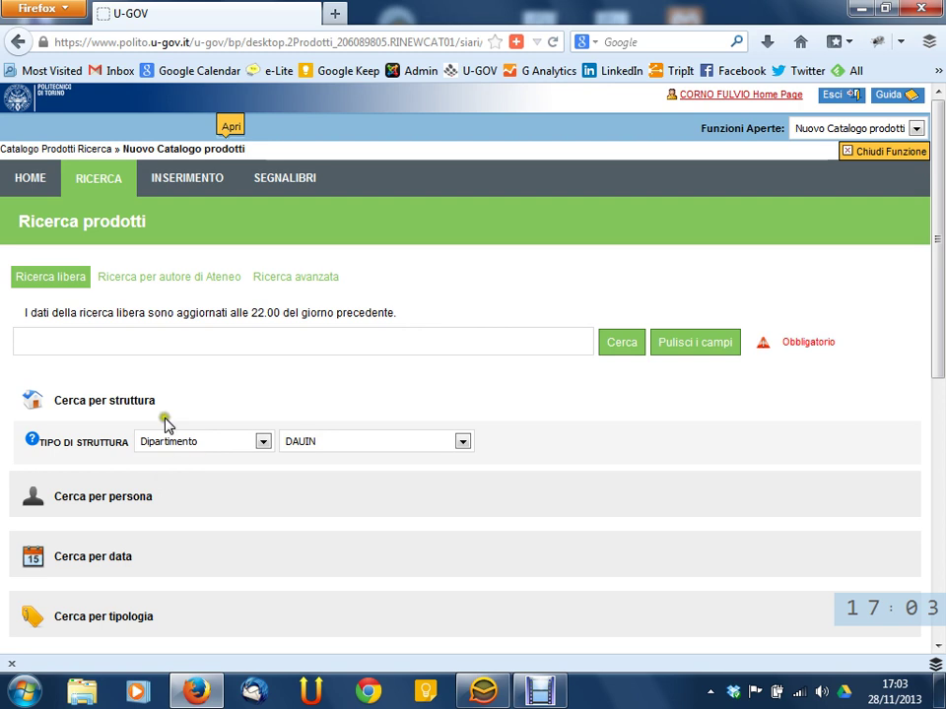
Run the free search with the text "dauin" and the department filter set
{"action": "left_click", "coordinate": [183, 341]}
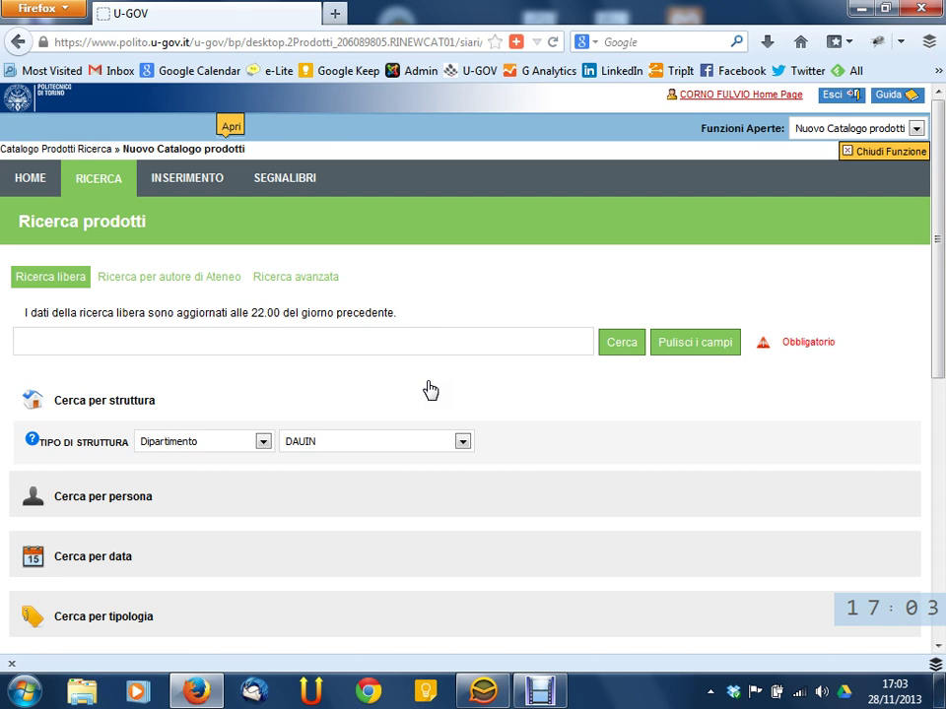
{"action": "type", "text": "e"}
{"action": "key", "text": "BackSpace"}
{"action": "type", "text": "dauin"}
{"action": "left_click", "coordinate": [612, 350]}
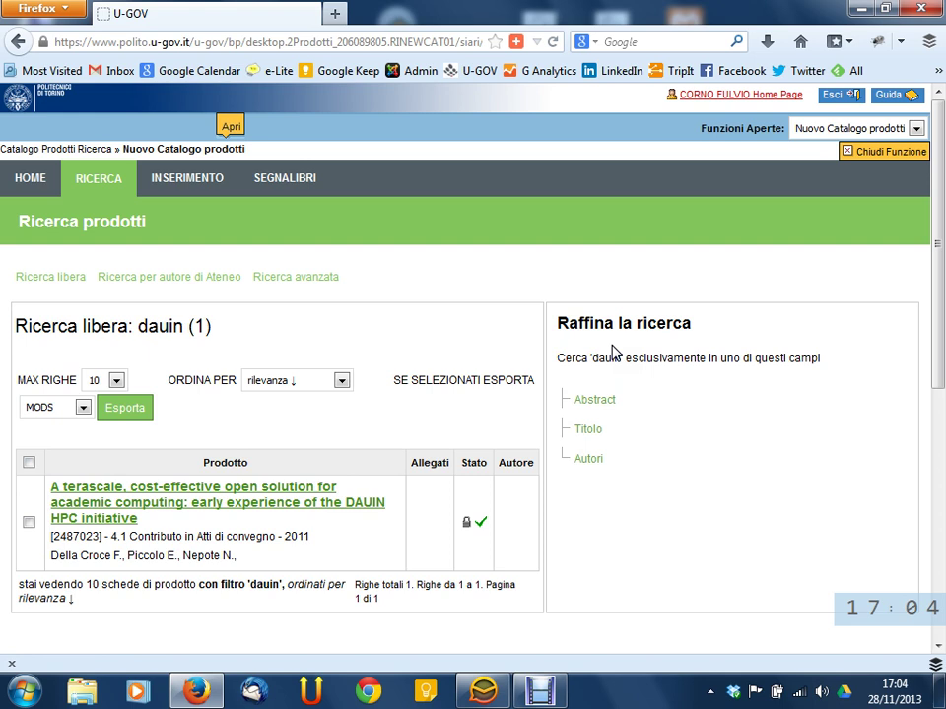
Examine the "dauin" search results, including the heading, the product list and the Raffina la ricerca options
{"action": "double_click", "coordinate": [178, 328]}
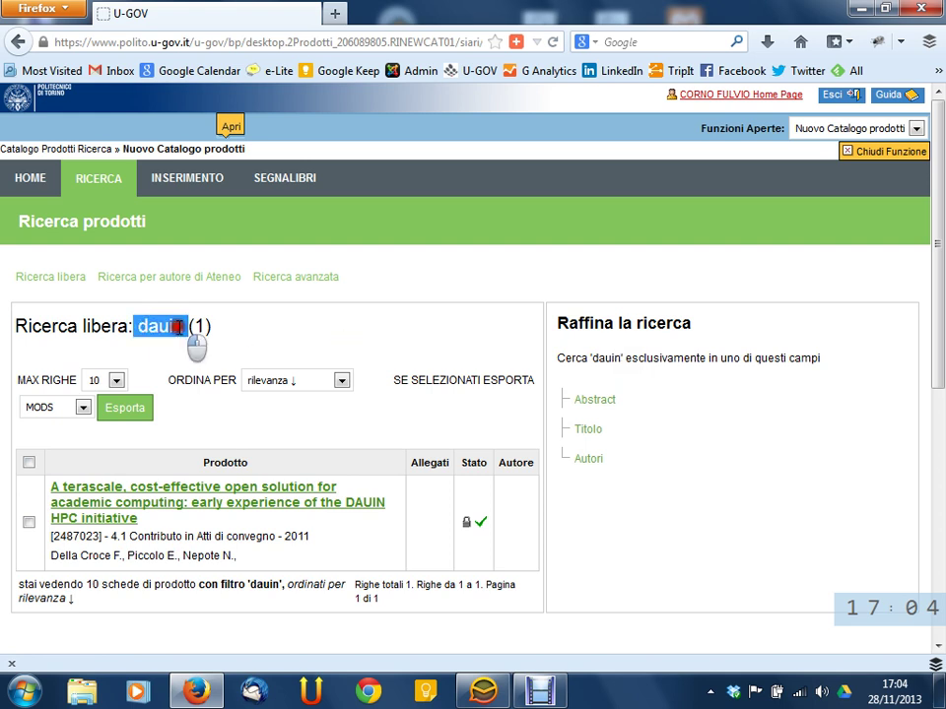
{"action": "left_click_drag", "start_coordinate": [206, 326], "coordinate": [222, 328]}
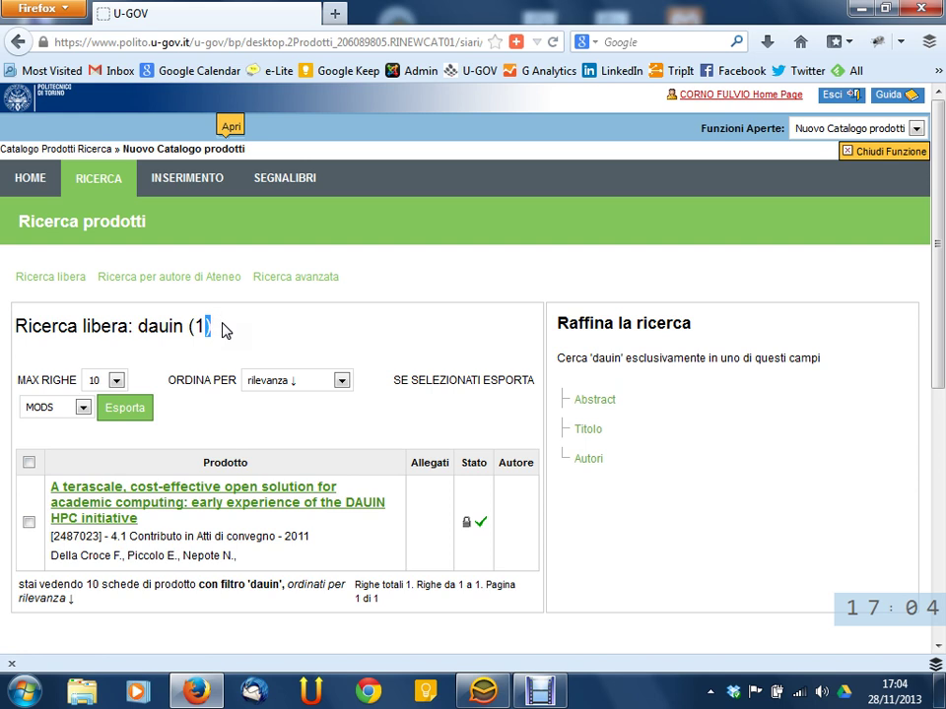
{"action": "scroll", "coordinate": [211, 316], "scroll_direction": "down", "scroll_amount": 5}
{"action": "scroll", "coordinate": [212, 316], "scroll_direction": "up", "scroll_amount": 5}
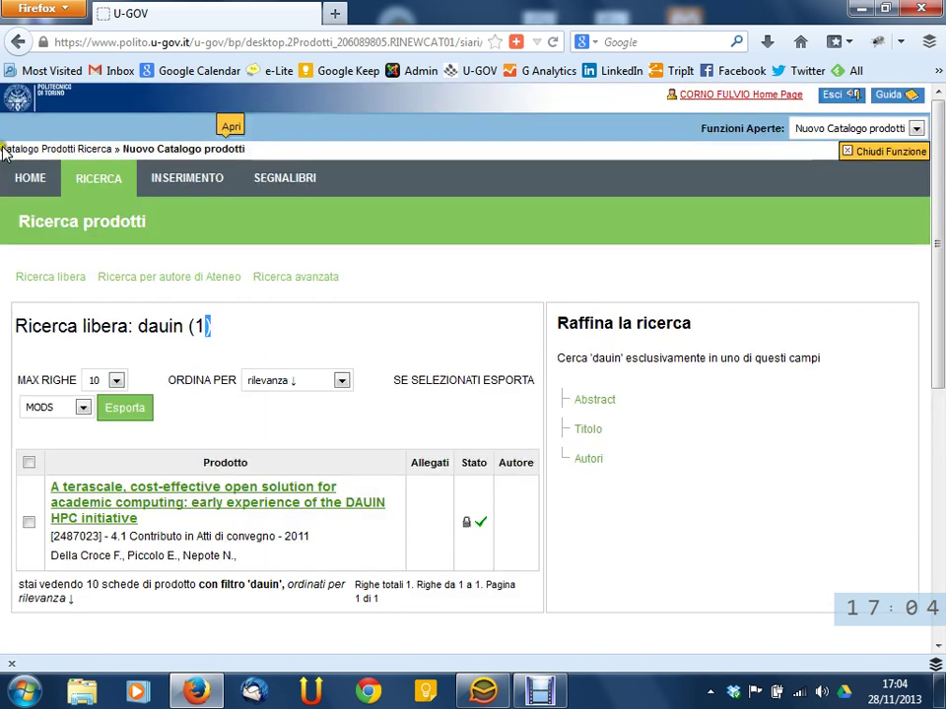
{"action": "left_click", "coordinate": [20, 41]}
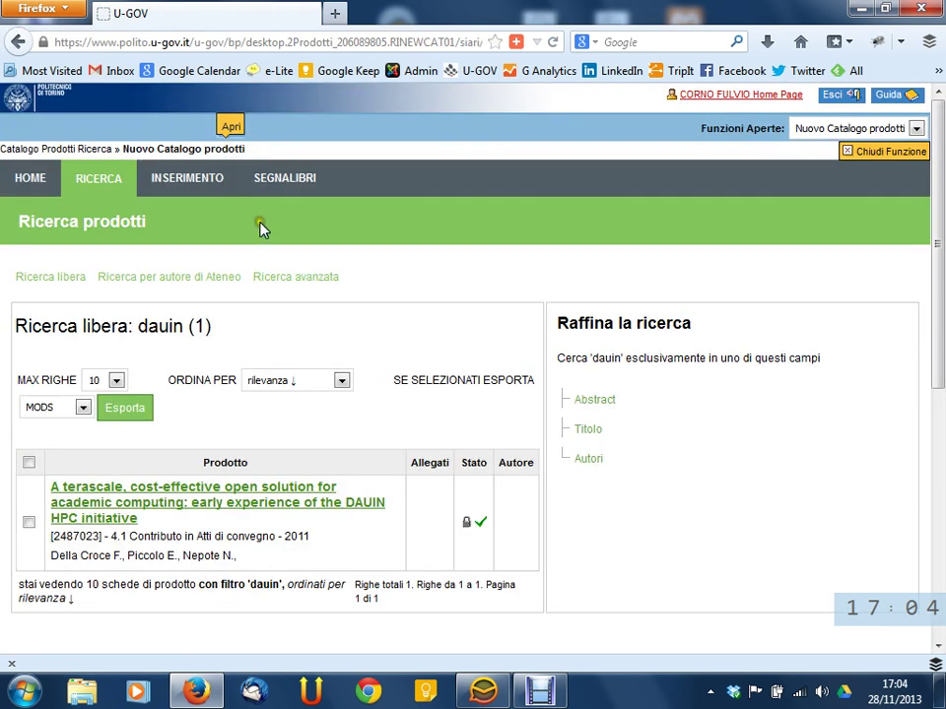
{"action": "scroll", "coordinate": [587, 300], "scroll_direction": "down", "scroll_amount": 5}
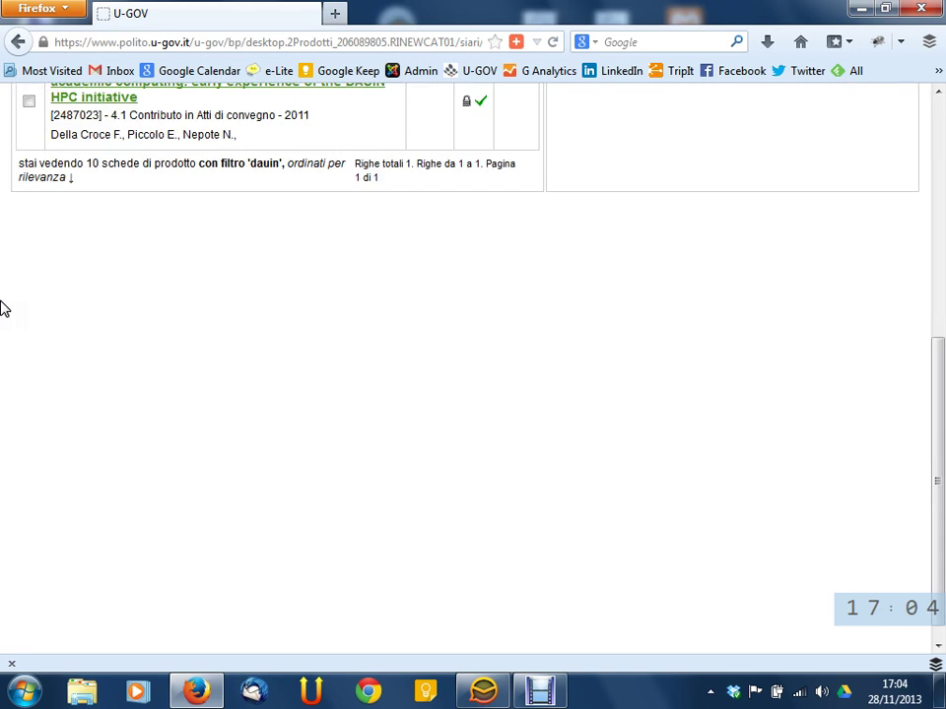
{"action": "scroll", "coordinate": [79, 252], "scroll_direction": "up", "scroll_amount": 5}
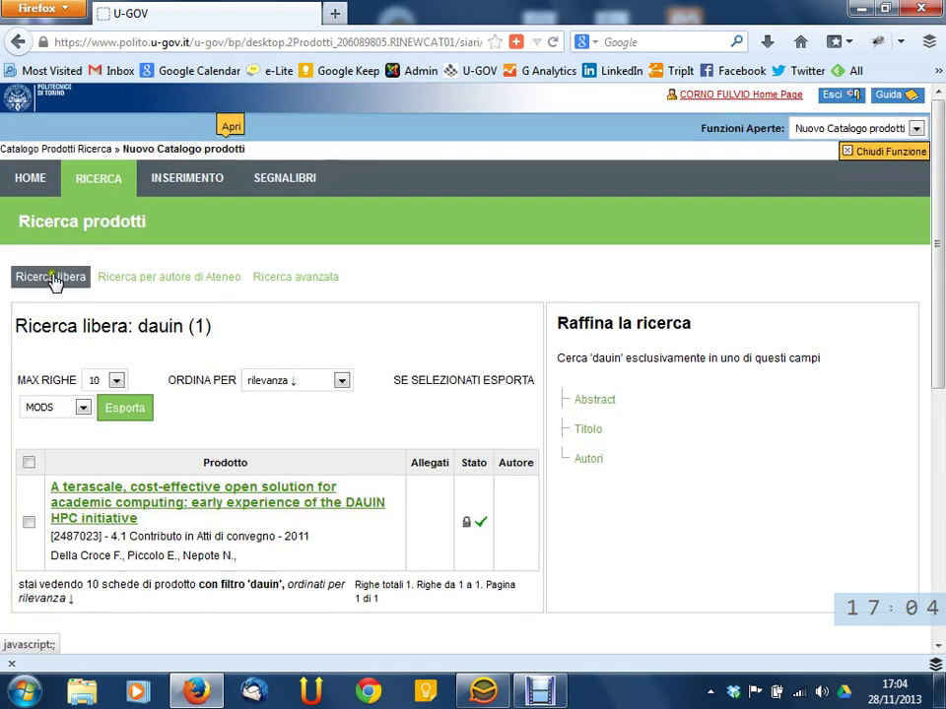
Return to Ricerca libera, replace the search text with the author's surname and run the search
{"action": "left_click", "coordinate": [54, 279]}
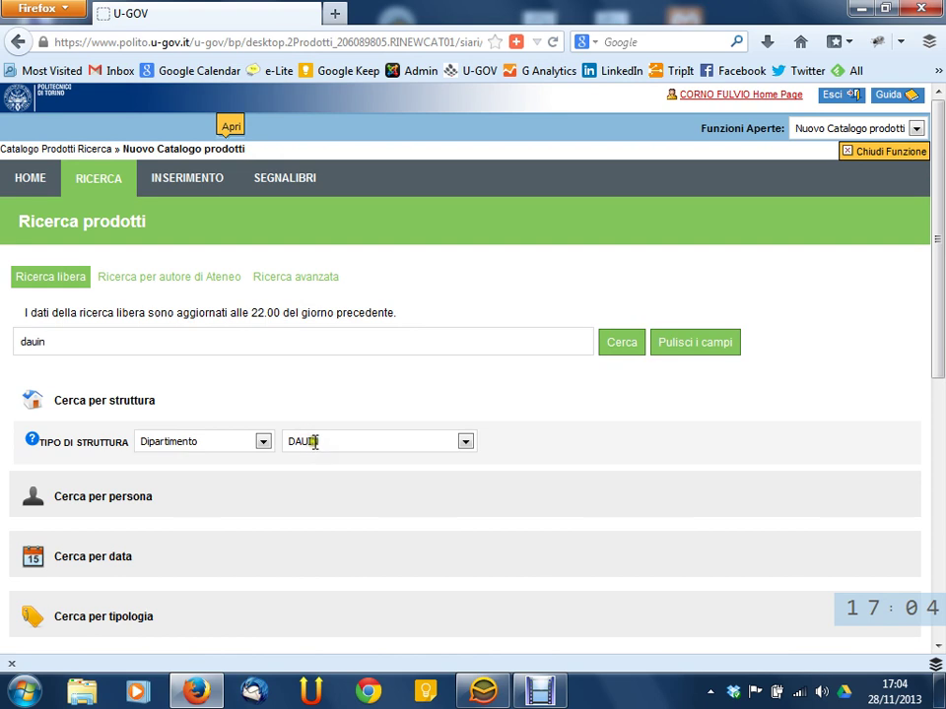
{"action": "double_click", "coordinate": [249, 339]}
{"action": "key", "text": "BackSpace"}
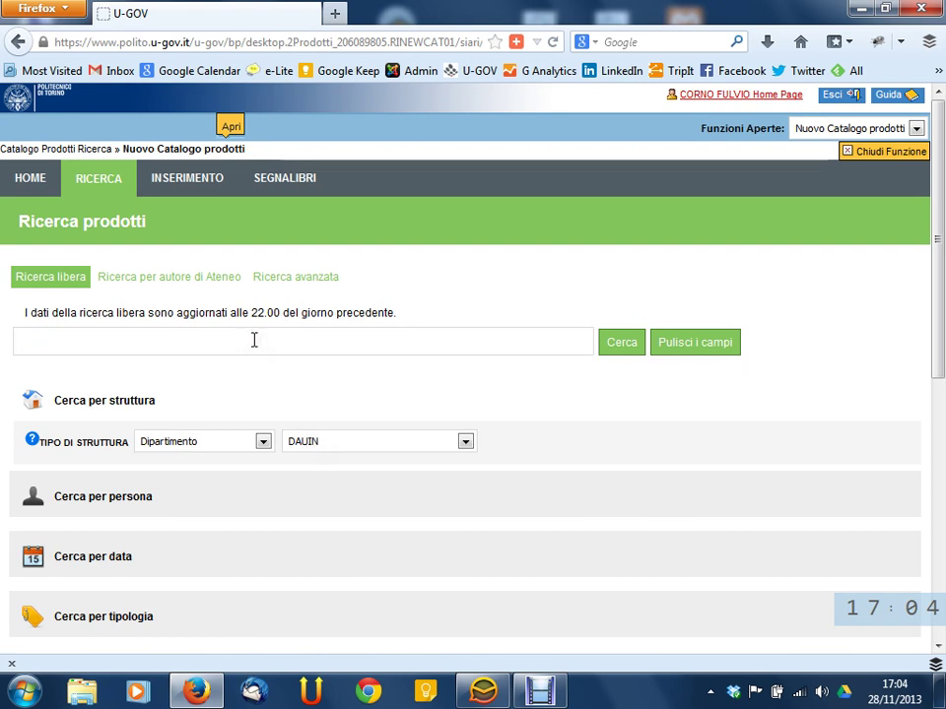
{"action": "type", "text": "corno"}
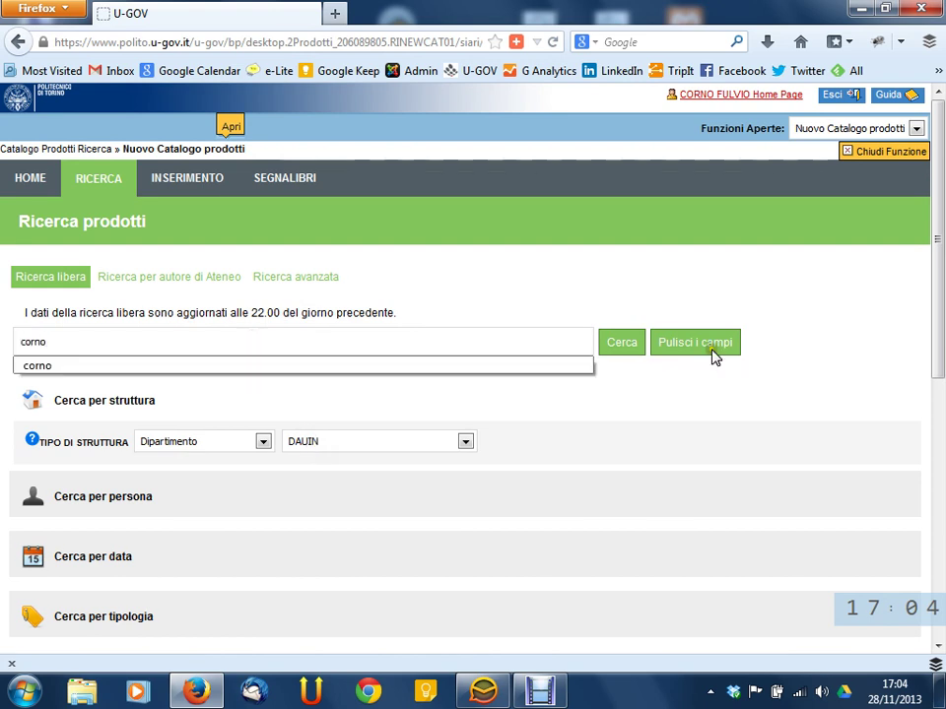
{"action": "left_click", "coordinate": [622, 342]}
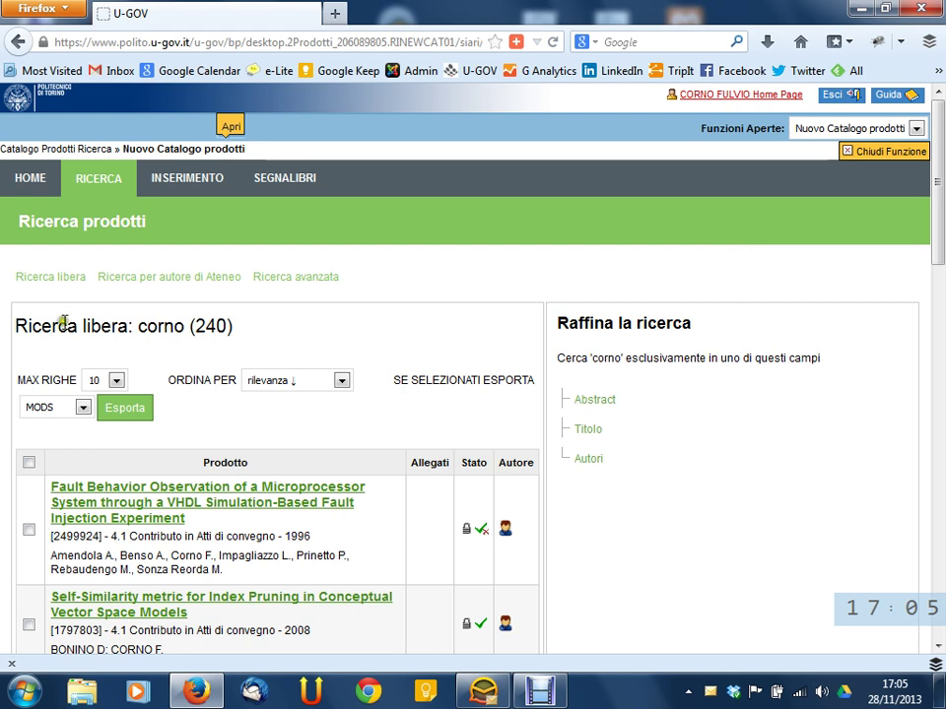
Examine the surname search results, including the heading, Raffina la ricerca fields, product list and page navigation
{"action": "left_click_drag", "start_coordinate": [30, 325], "coordinate": [295, 344]}
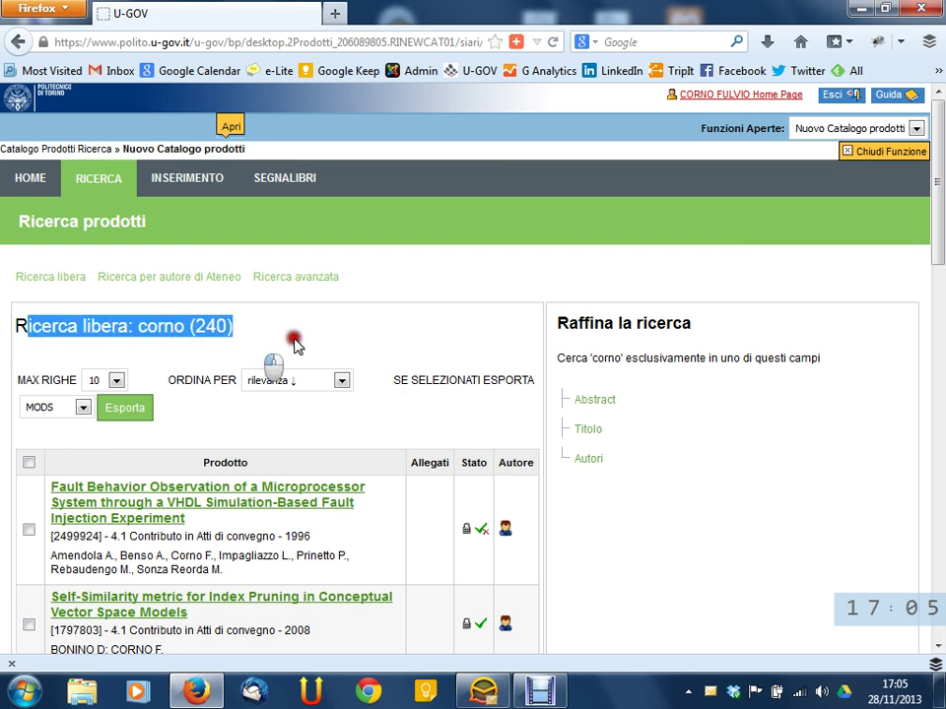
{"action": "left_click", "coordinate": [298, 346]}
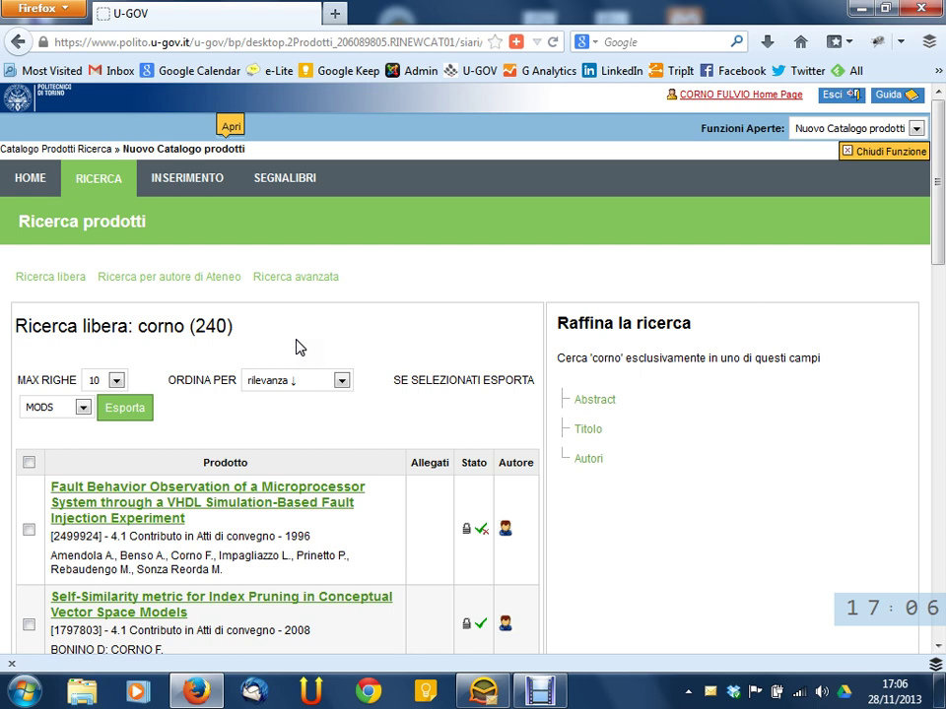
{"action": "left_click_drag", "start_coordinate": [42, 326], "coordinate": [196, 327]}
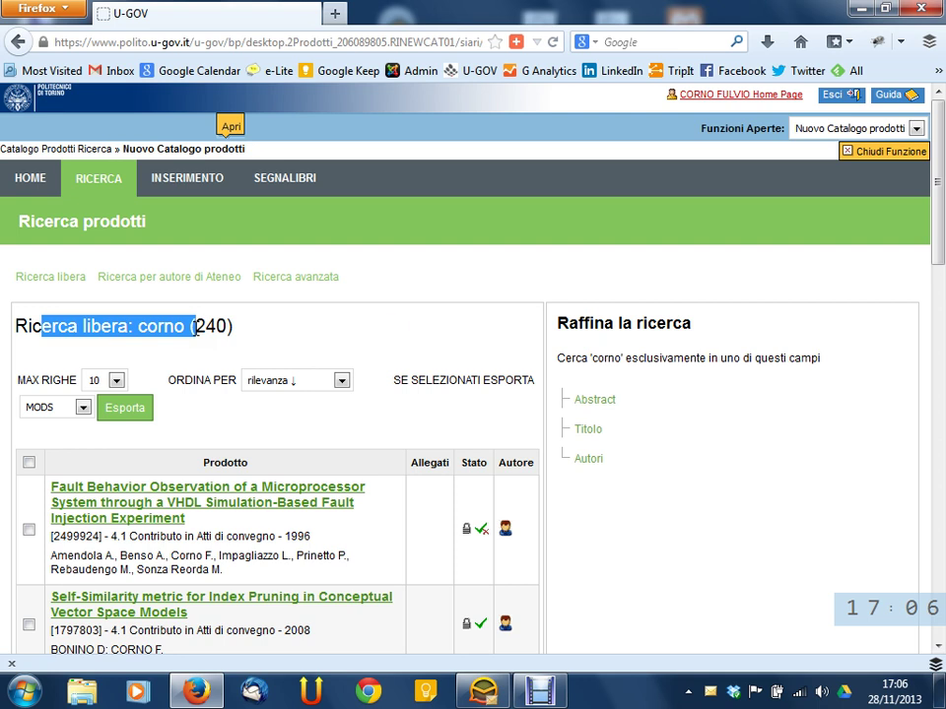
{"action": "left_click", "coordinate": [623, 358]}
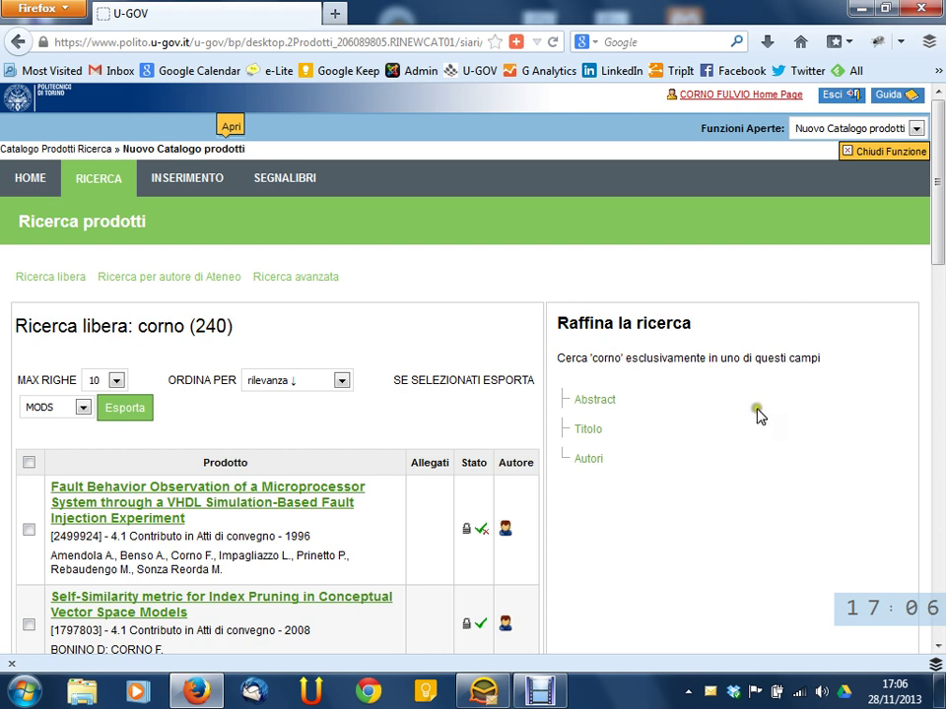
{"action": "scroll", "coordinate": [745, 417], "scroll_direction": "down", "scroll_amount": 5}
{"action": "scroll", "coordinate": [745, 423], "scroll_direction": "up", "scroll_amount": 5}
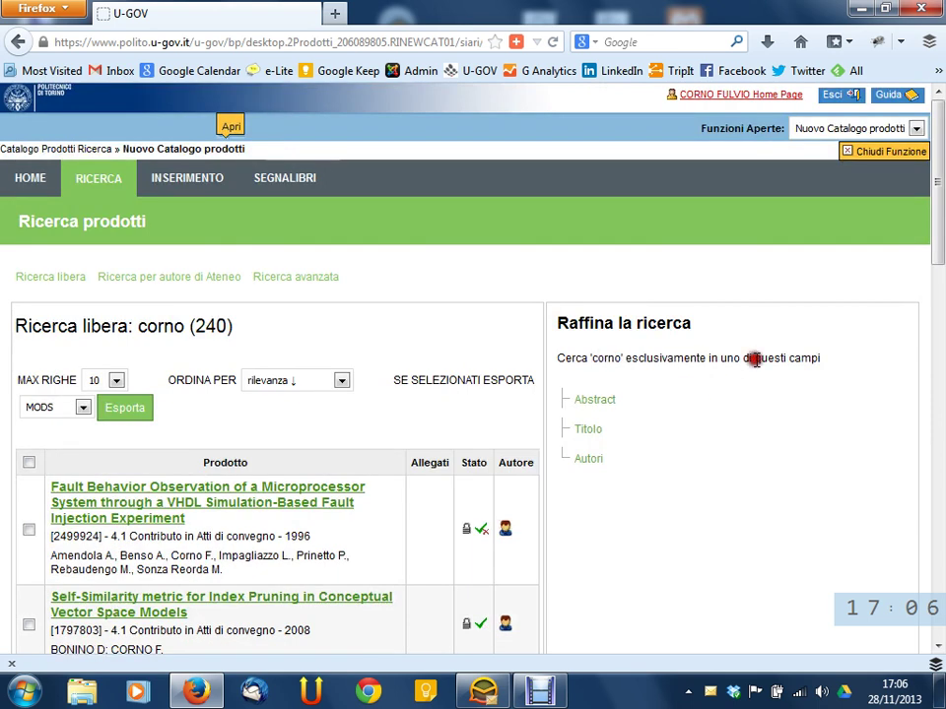
{"action": "mouse_move", "coordinate": [788, 358]}
{"action": "left_mouse_down"}
{"action": "mouse_move", "coordinate": [756, 360]}
{"action": "mouse_move", "coordinate": [800, 359]}
{"action": "left_mouse_up"}
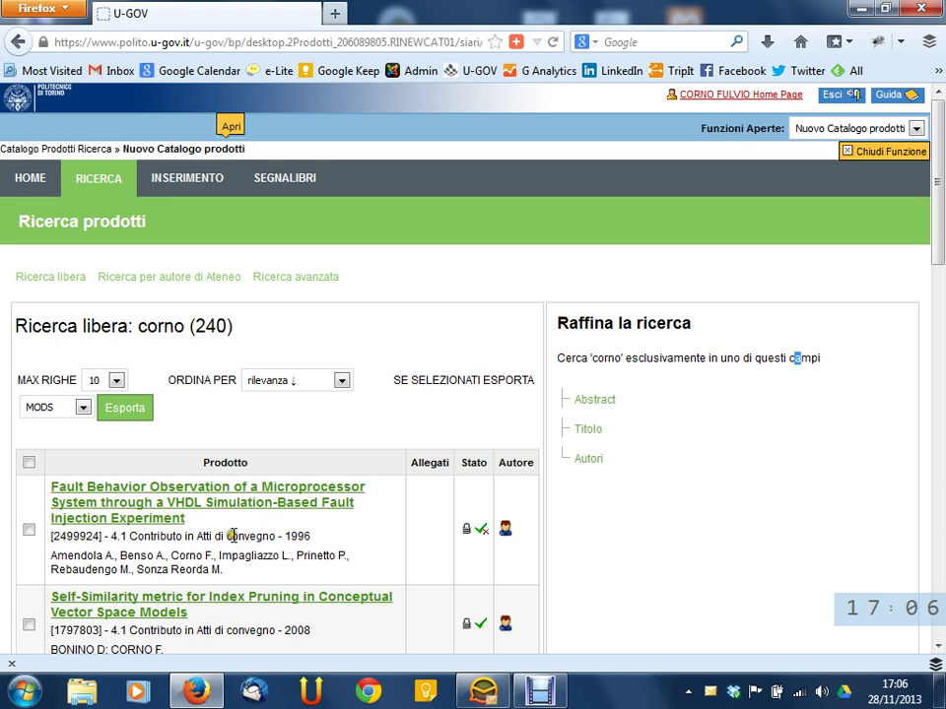
{"action": "scroll", "coordinate": [232, 535], "scroll_direction": "down", "scroll_amount": 3}
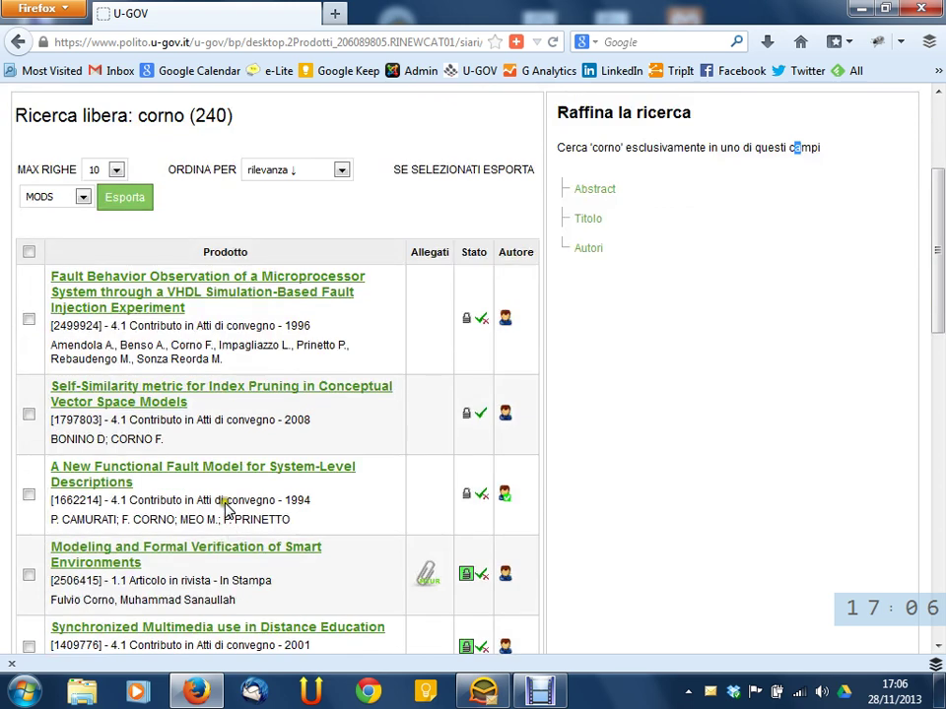
{"action": "scroll", "coordinate": [225, 504], "scroll_direction": "up", "scroll_amount": 3}
{"action": "double_click", "coordinate": [169, 340]}
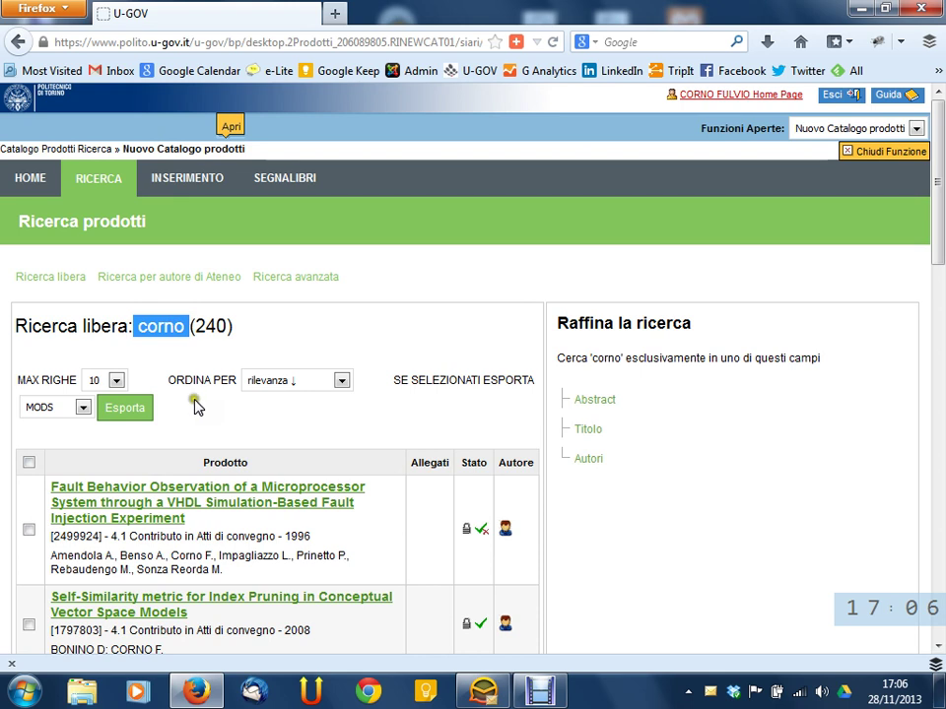
{"action": "scroll", "coordinate": [181, 423], "scroll_direction": "down", "scroll_amount": 14}
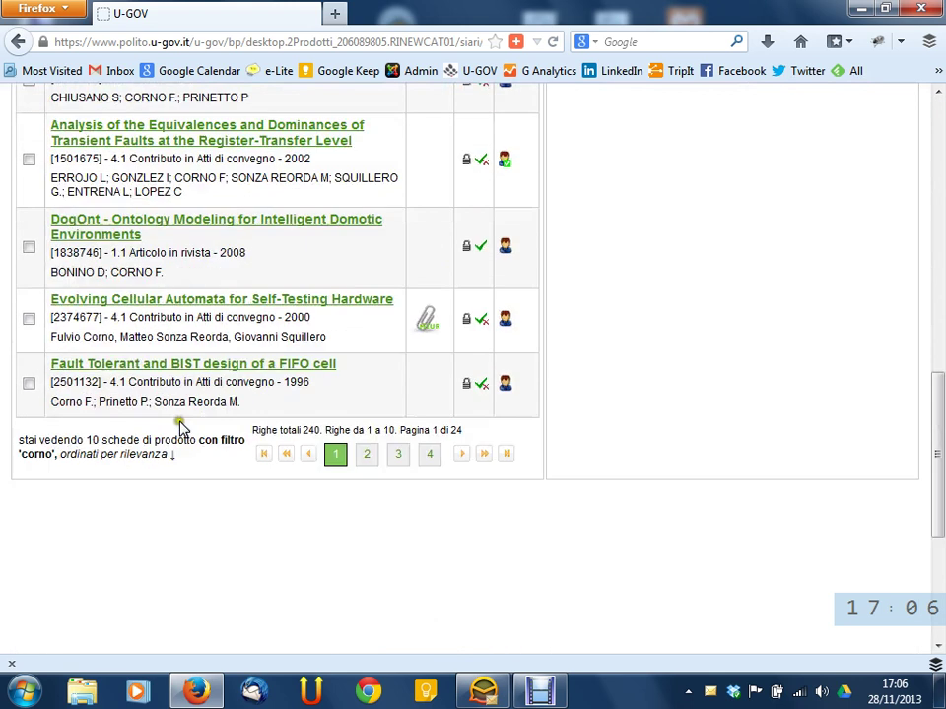
{"action": "scroll", "coordinate": [181, 429], "scroll_direction": "up", "scroll_amount": 14}
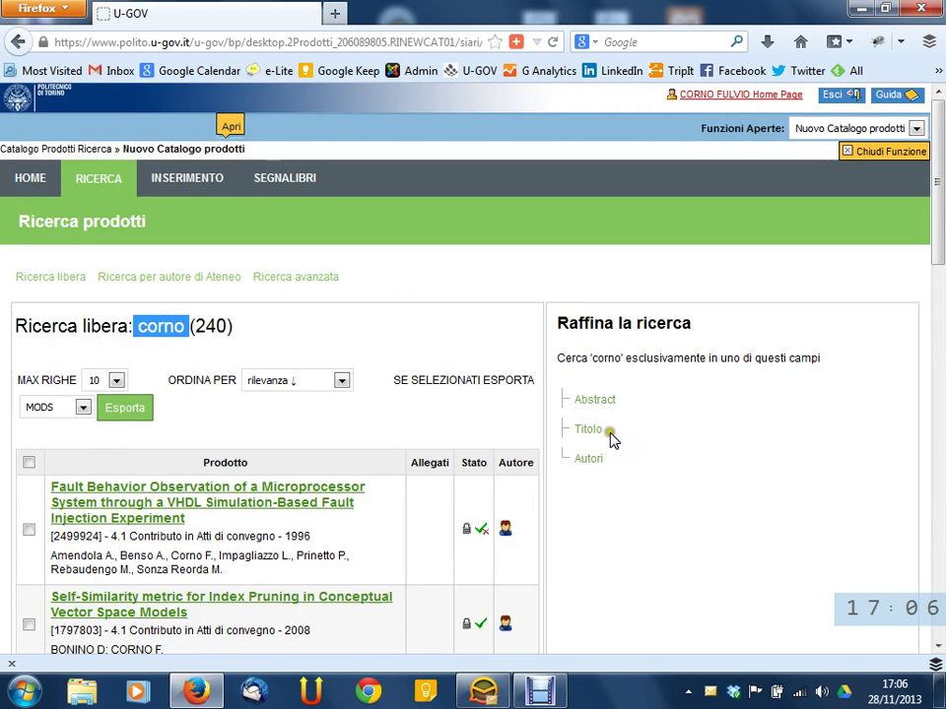
Restrict the surname search to the Abstract, Titolo and Autori fields in turn, ending with Titolo as the refinement
{"action": "left_click", "coordinate": [601, 402]}
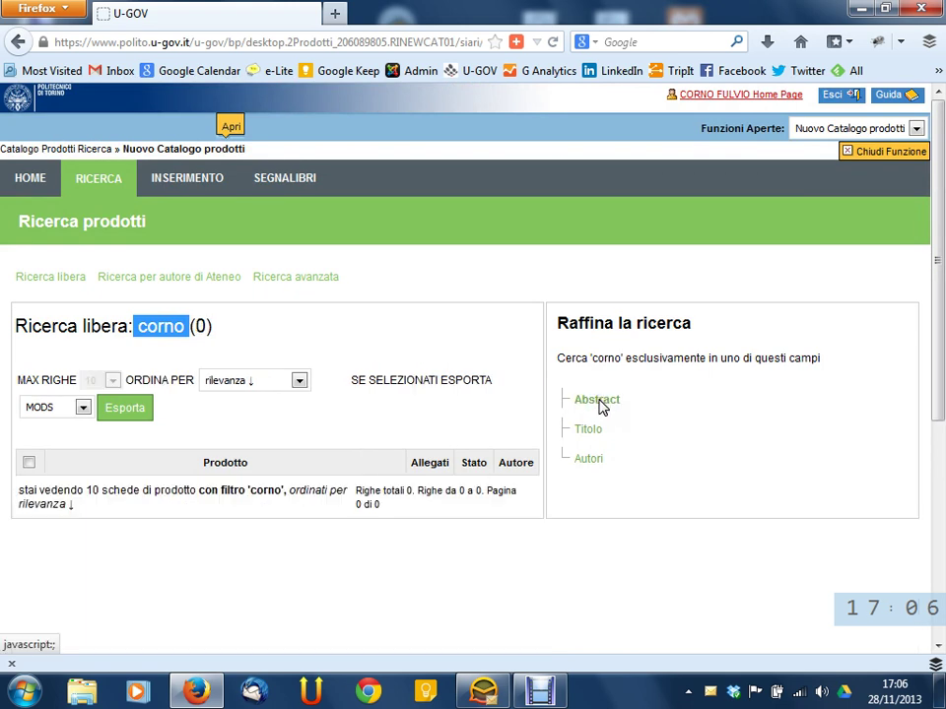
{"action": "left_click", "coordinate": [588, 432]}
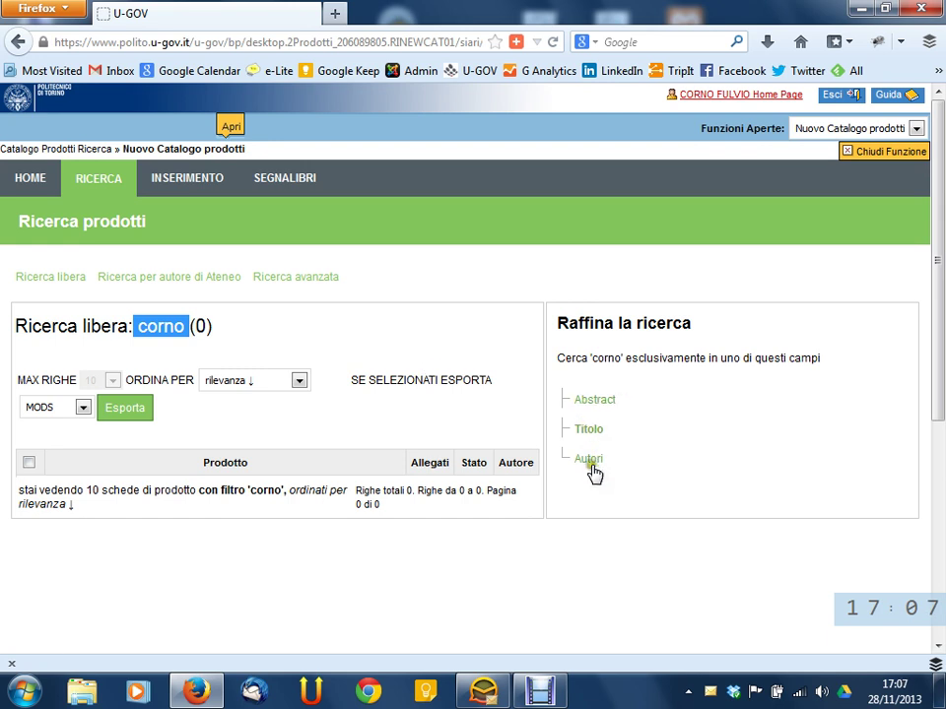
{"action": "left_click", "coordinate": [590, 461]}
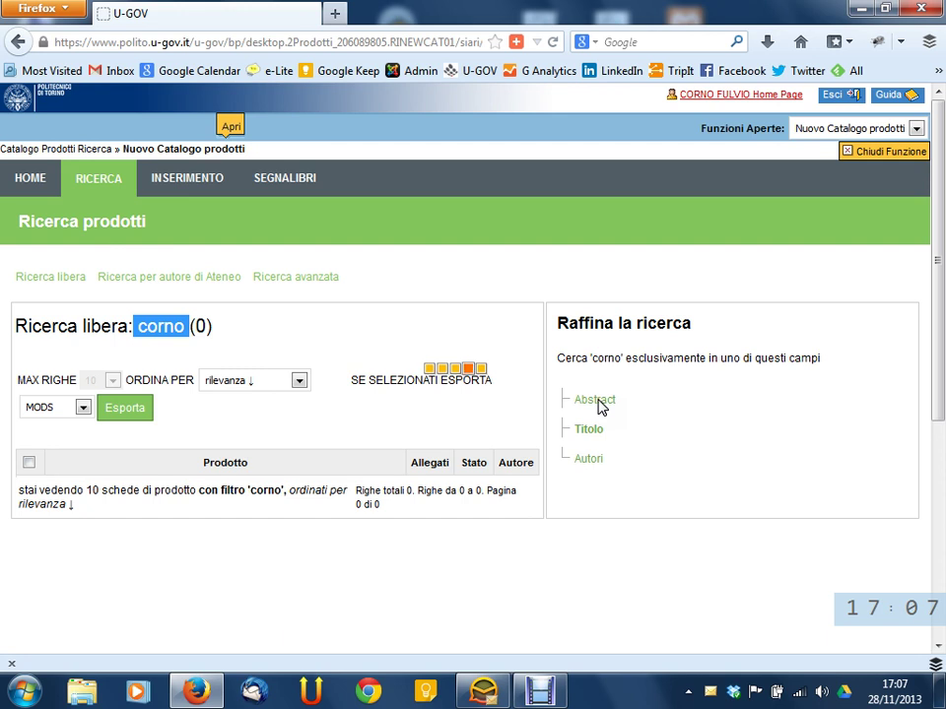
{"action": "left_click", "coordinate": [597, 433]}
{"action": "left_click", "coordinate": [590, 439]}
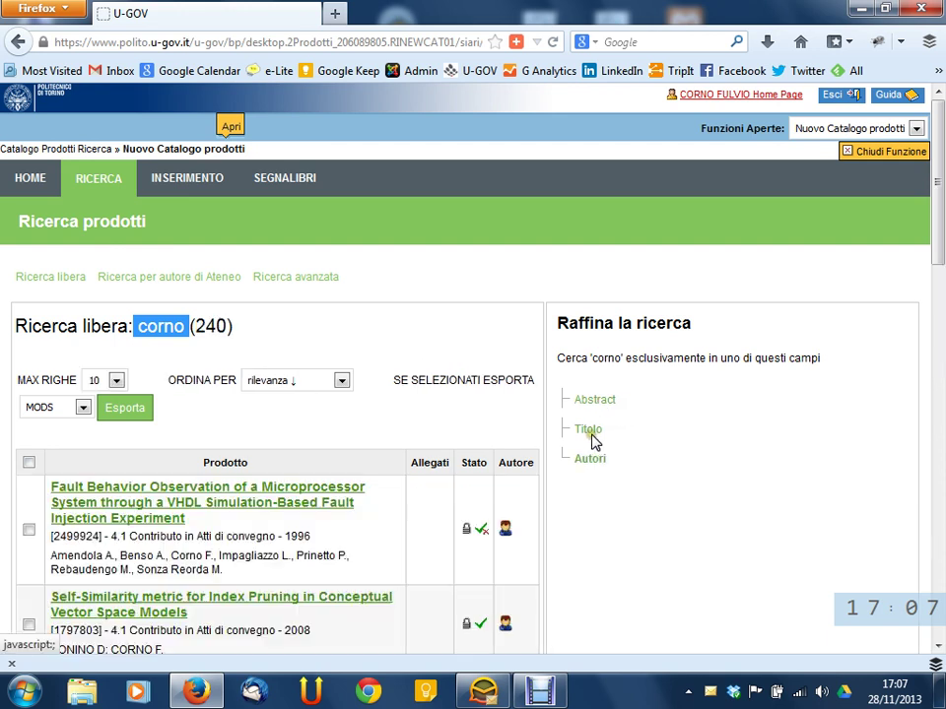
{"action": "left_click", "coordinate": [590, 432]}
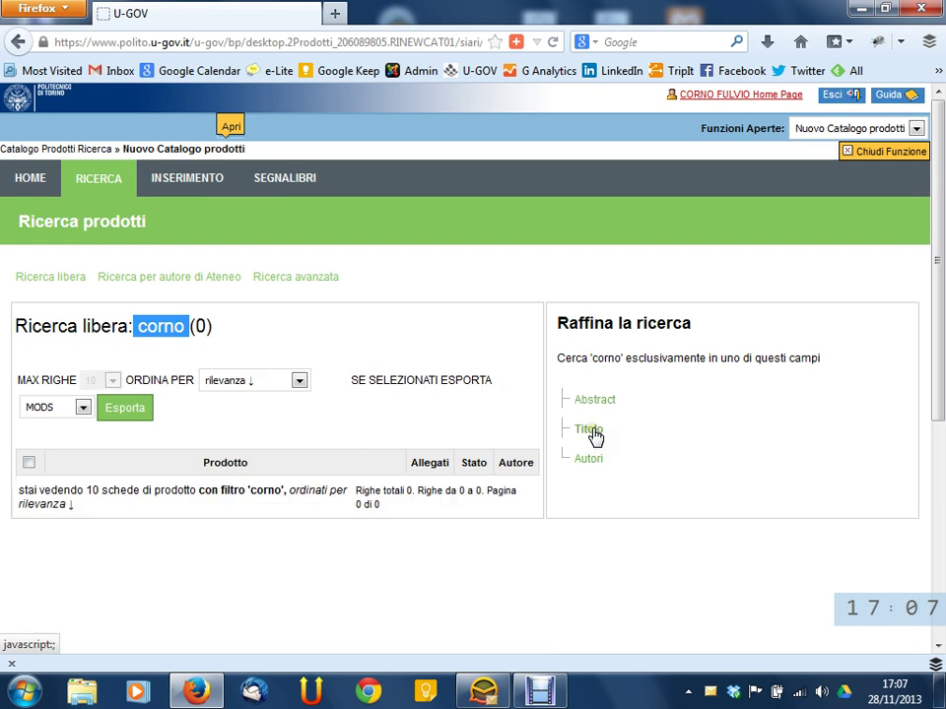
Examine the Titolo-refined results, comparing the searched term in the Ricerca libera heading with the selected refinement field
{"action": "left_click", "coordinate": [408, 343]}
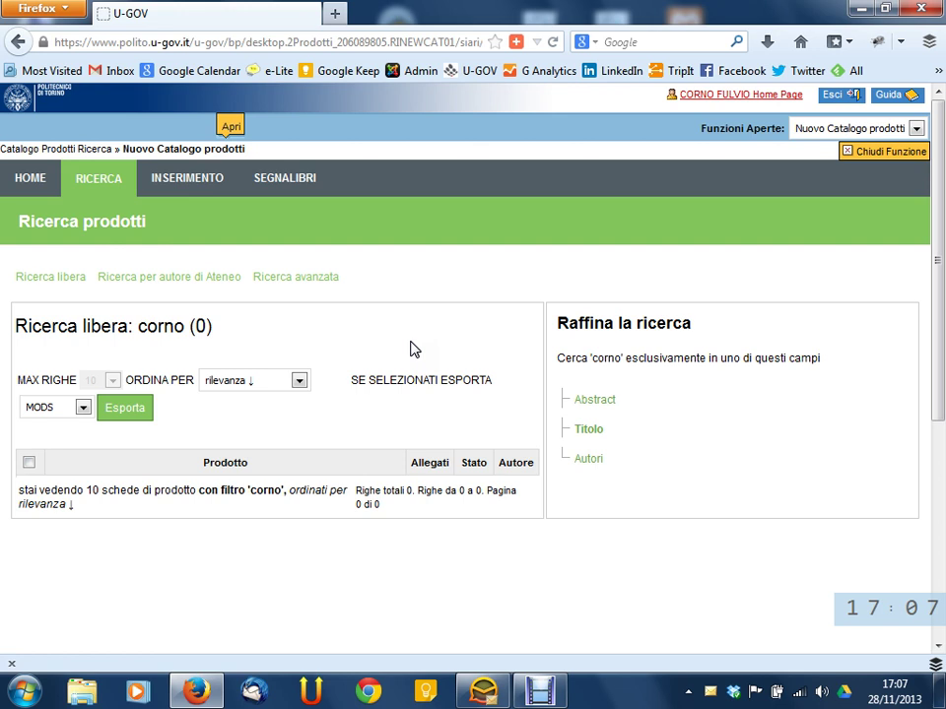
{"action": "left_click", "coordinate": [138, 327]}
{"action": "double_click", "coordinate": [148, 327]}
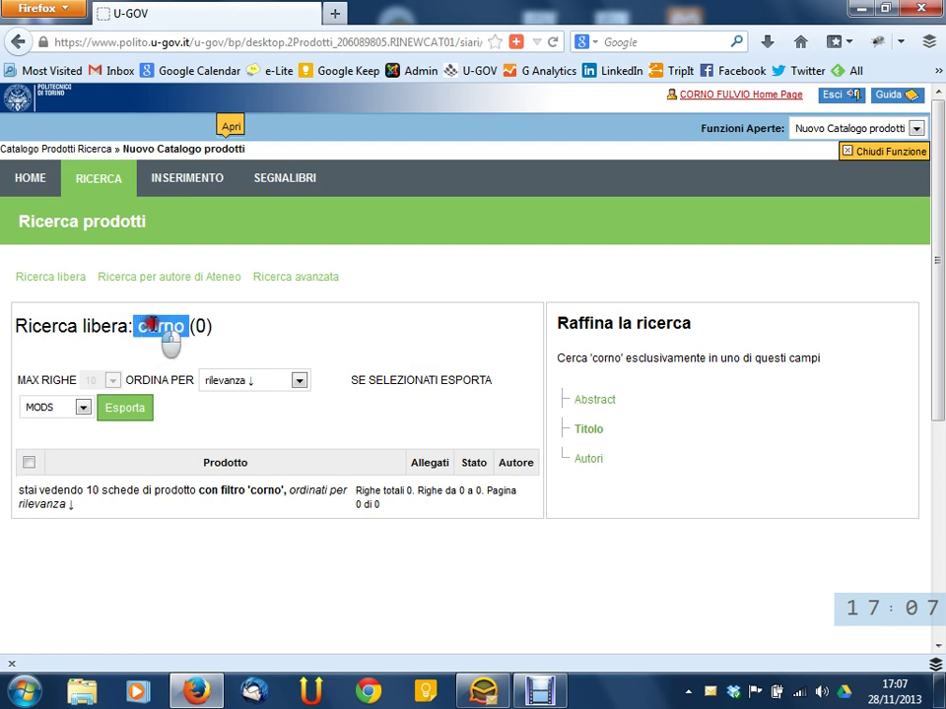
{"action": "left_click", "coordinate": [136, 325]}
{"action": "left_click_drag", "start_coordinate": [138, 326], "coordinate": [187, 327]}
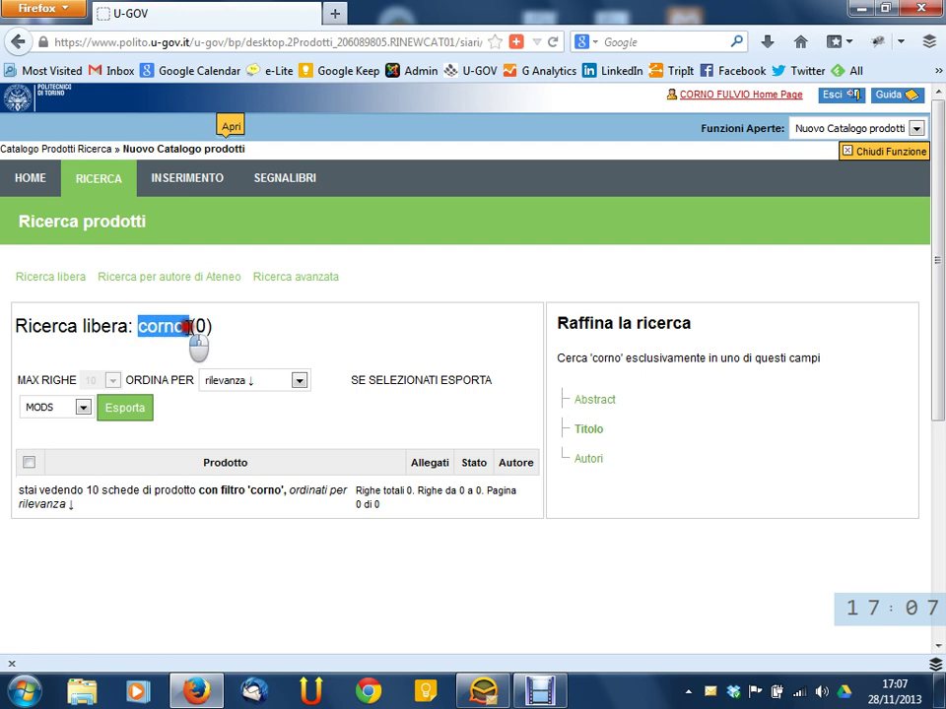
{"action": "left_click", "coordinate": [205, 347]}
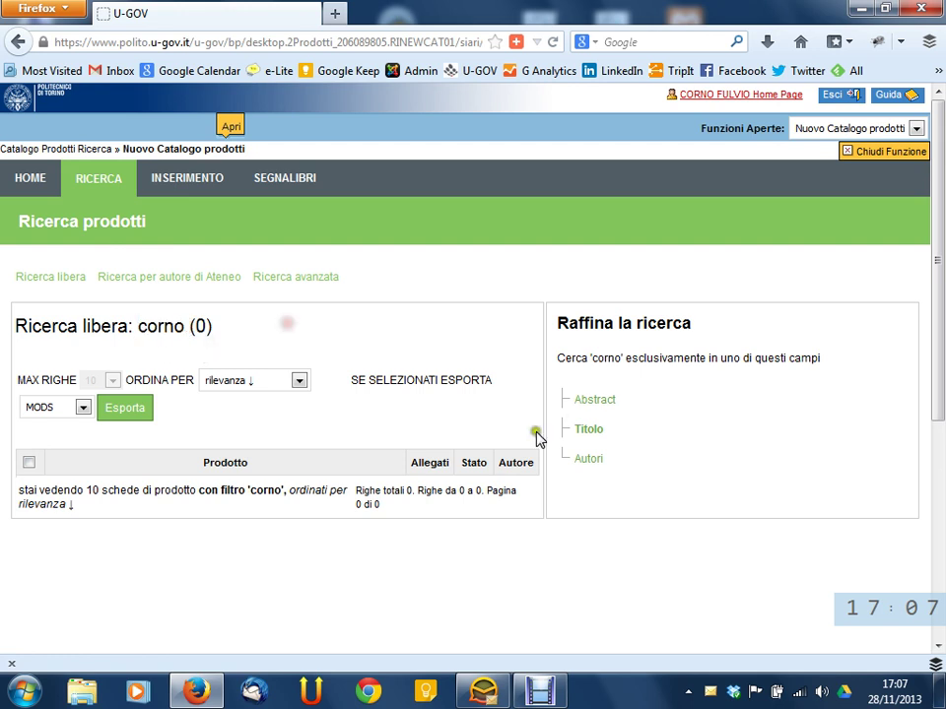
{"action": "left_click", "coordinate": [583, 431]}
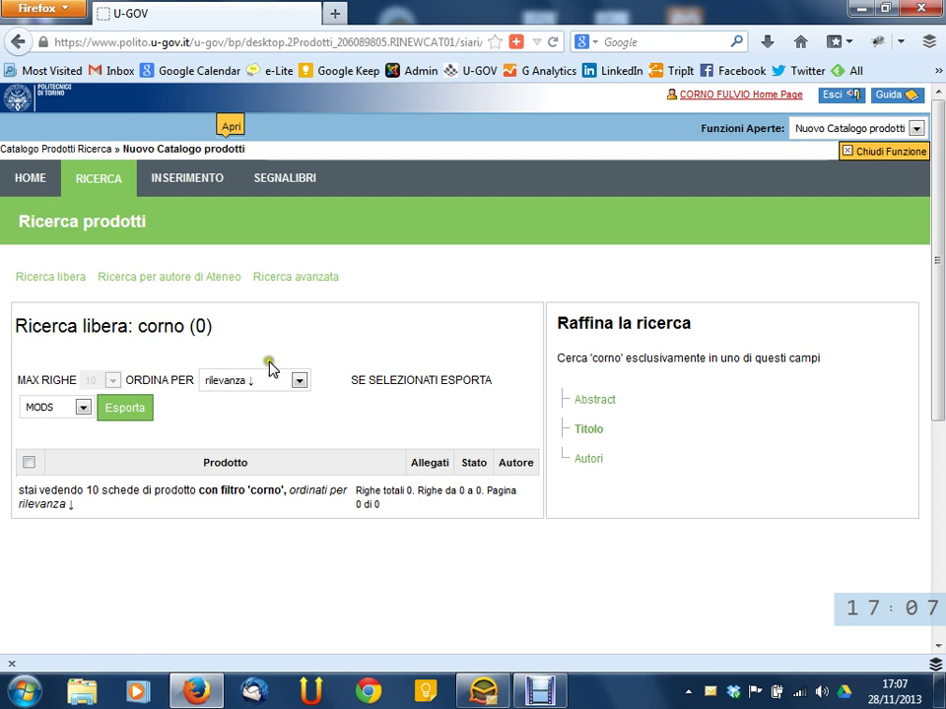
{"action": "left_click_drag", "start_coordinate": [16, 326], "coordinate": [186, 328]}
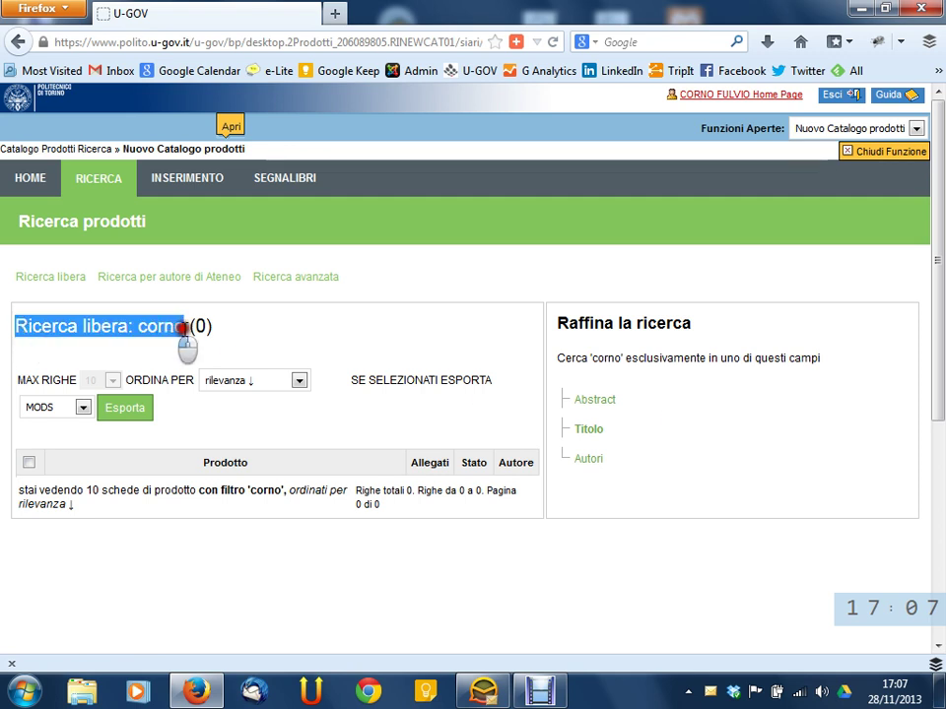
{"action": "left_click", "coordinate": [186, 328]}
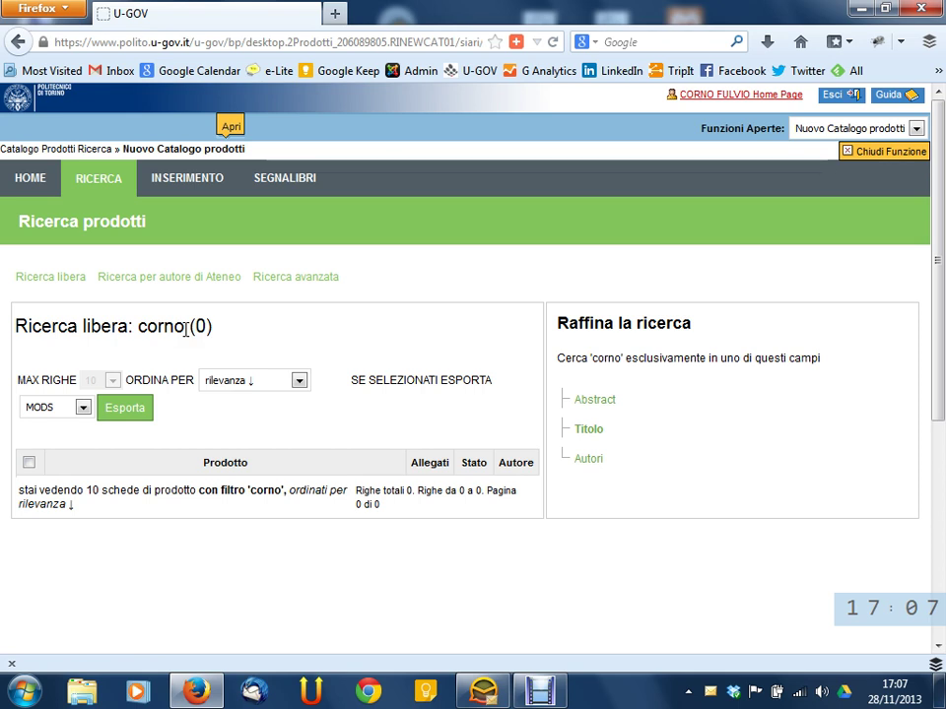
Clear the Titolo refinement, try the Abstract refinement and remove it to return to the unrefined surname results
{"action": "left_click", "coordinate": [608, 432]}
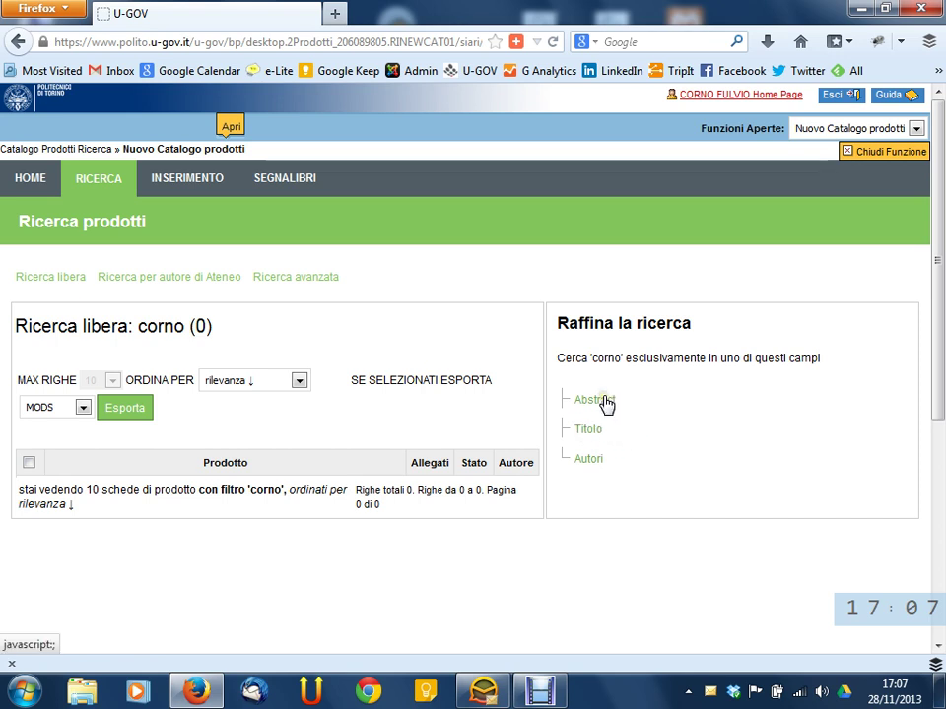
{"action": "left_click", "coordinate": [605, 402]}
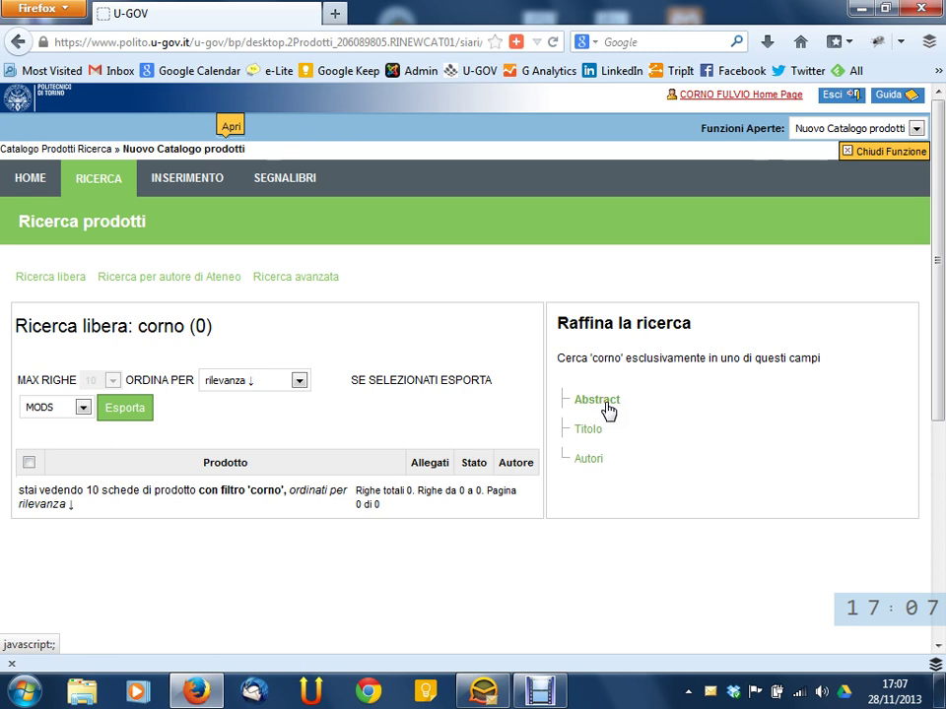
{"action": "left_click", "coordinate": [605, 405]}
{"action": "left_click", "coordinate": [620, 410]}
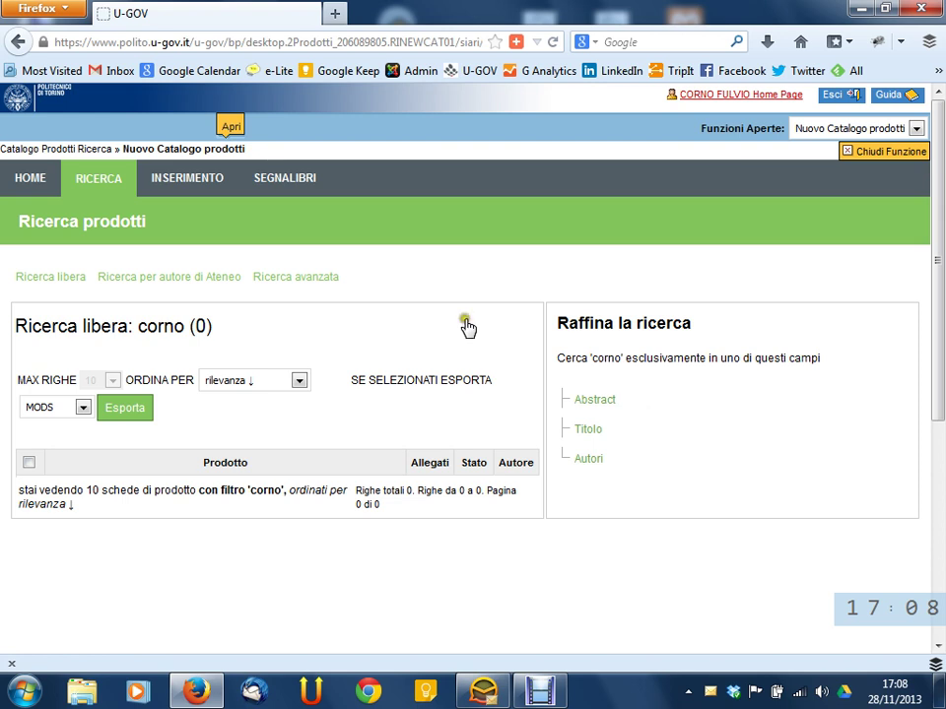
{"action": "left_click", "coordinate": [46, 293]}
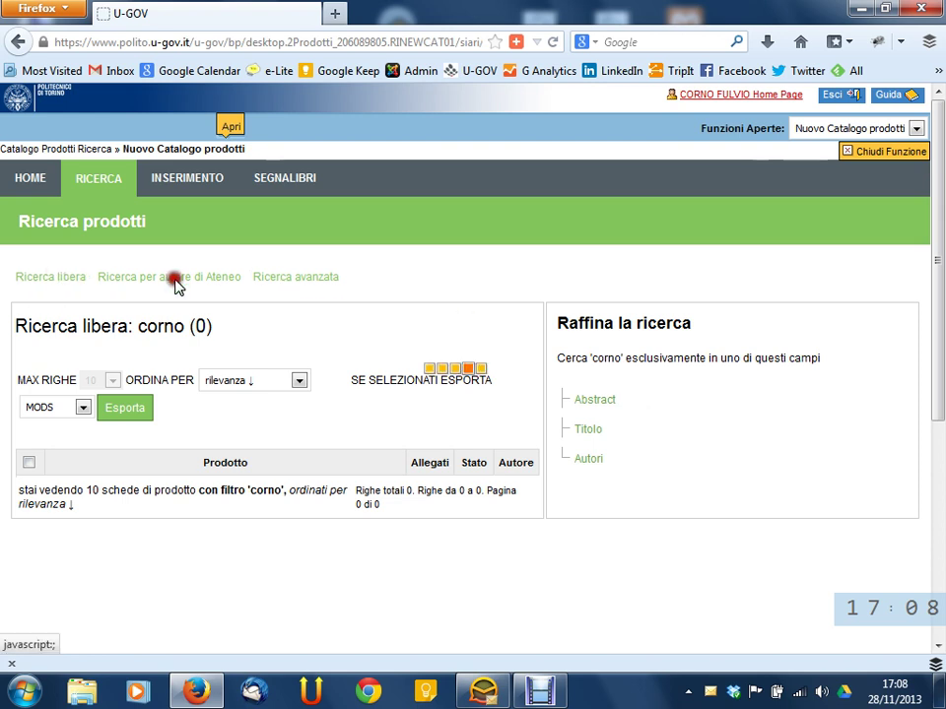
{"action": "left_click", "coordinate": [627, 345]}
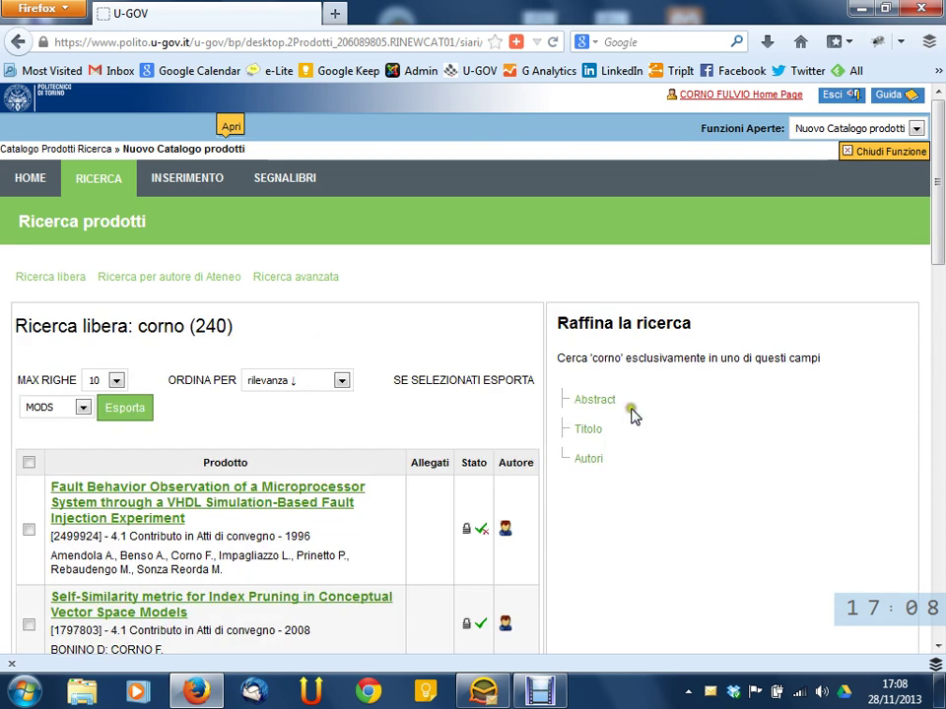
Examine the unrefined product list, including its status and author icons, alongside the Raffina la ricerca description
{"action": "scroll", "coordinate": [697, 425], "scroll_direction": "down", "scroll_amount": 5}
{"action": "scroll", "coordinate": [682, 435], "scroll_direction": "down", "scroll_amount": 4}
{"action": "scroll", "coordinate": [680, 434], "scroll_direction": "up", "scroll_amount": 10}
{"action": "left_click_drag", "start_coordinate": [788, 359], "coordinate": [744, 362]}
{"action": "left_click", "coordinate": [737, 358]}
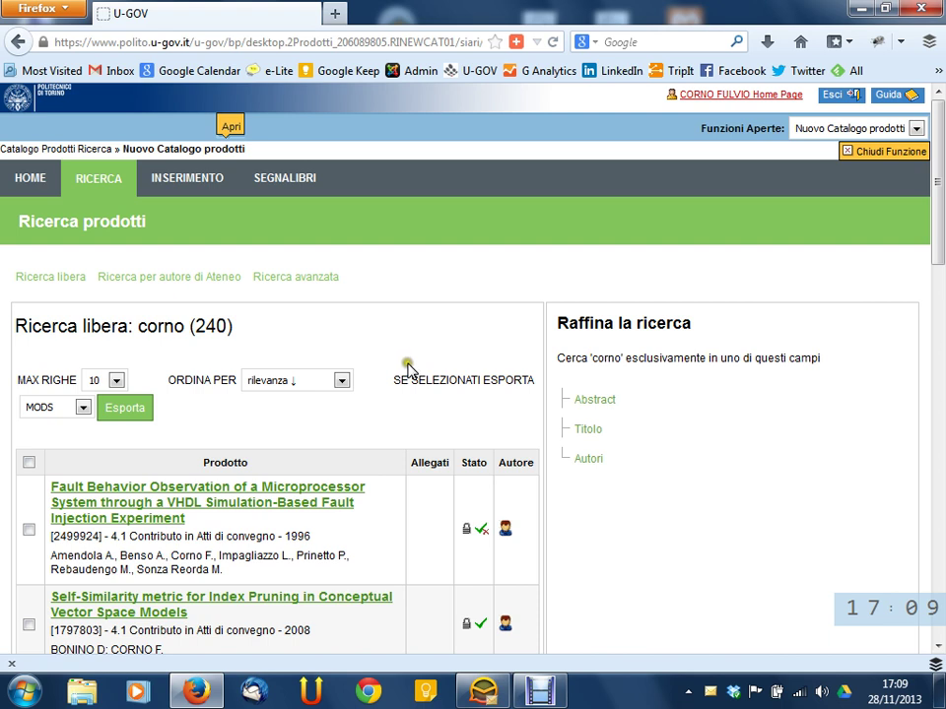
{"action": "scroll", "coordinate": [666, 367], "scroll_direction": "down", "scroll_amount": 3}
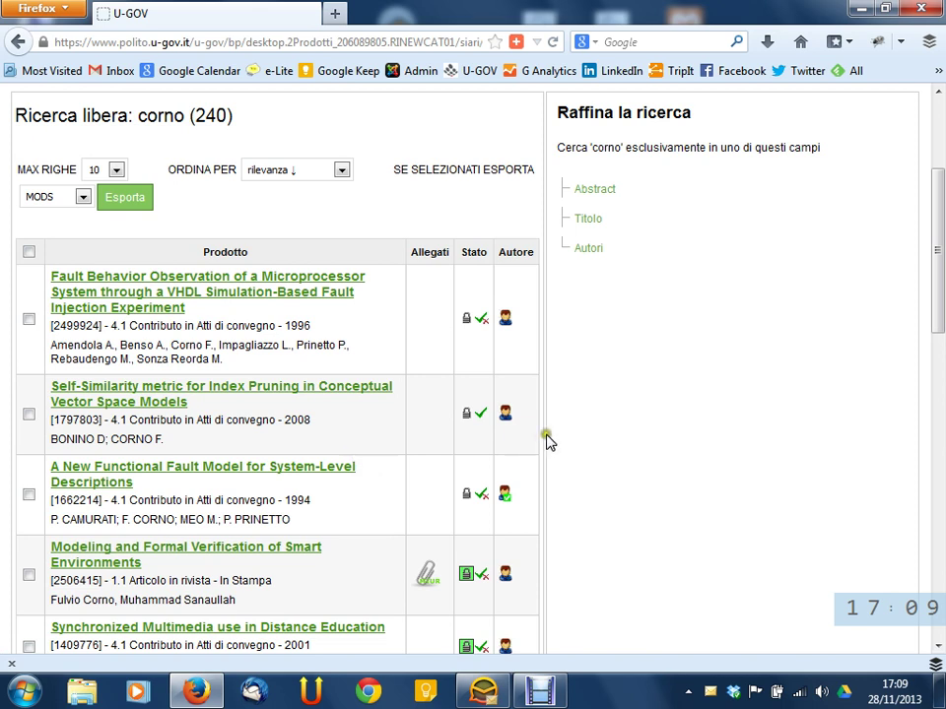
{"action": "left_click", "coordinate": [703, 425]}
{"action": "left_click", "coordinate": [709, 424]}
{"action": "scroll", "coordinate": [706, 425], "scroll_direction": "up", "scroll_amount": 4}
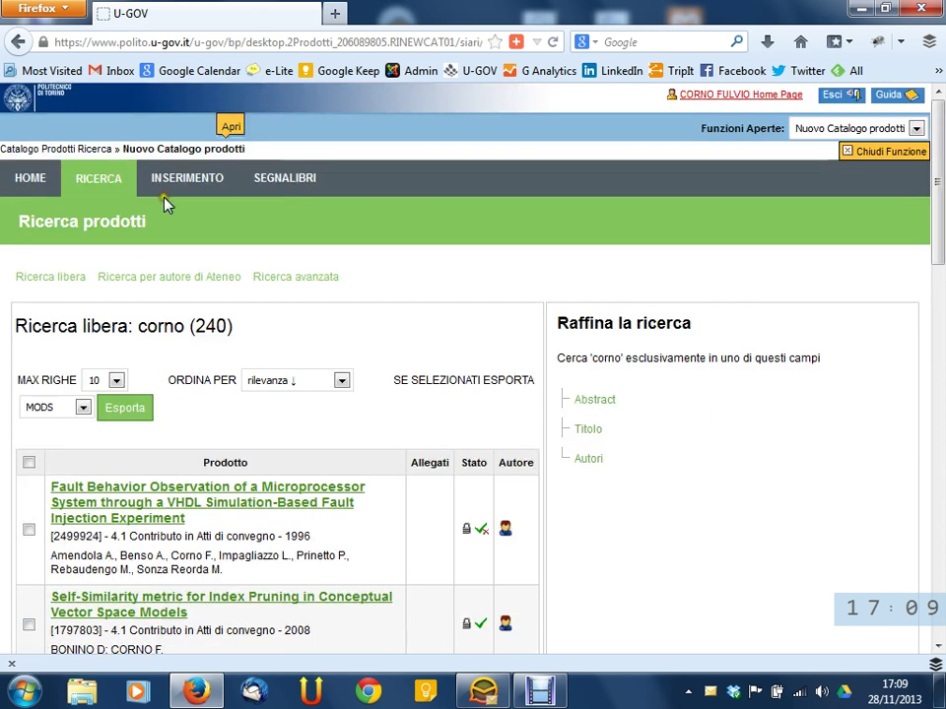
Return to the Ricerca libera form and switch to the Ricerca avanzata form
{"action": "left_click", "coordinate": [308, 242]}
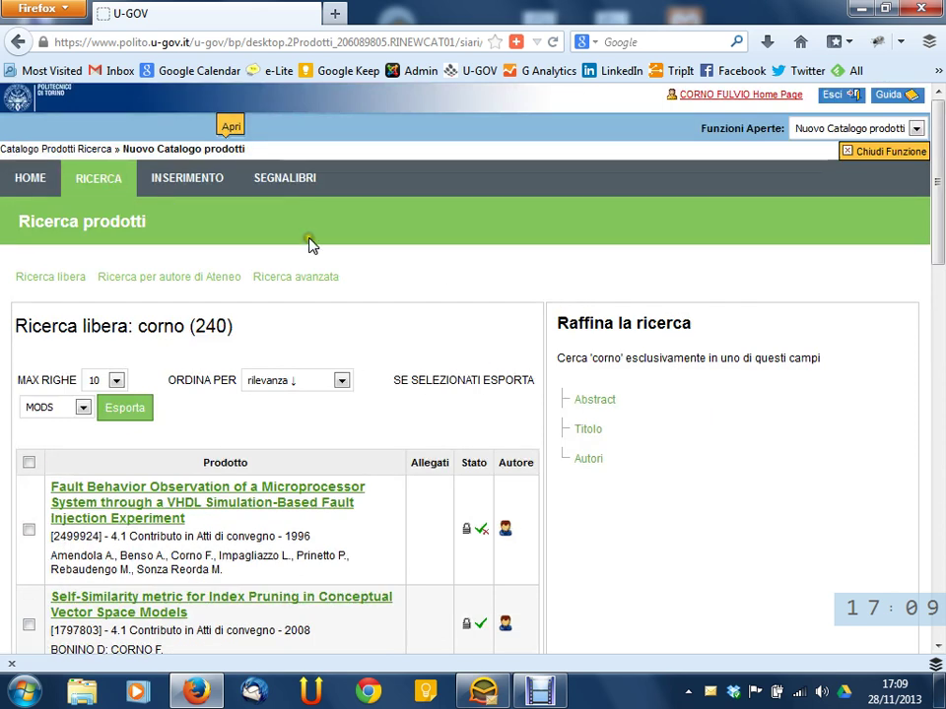
{"action": "left_click", "coordinate": [79, 284]}
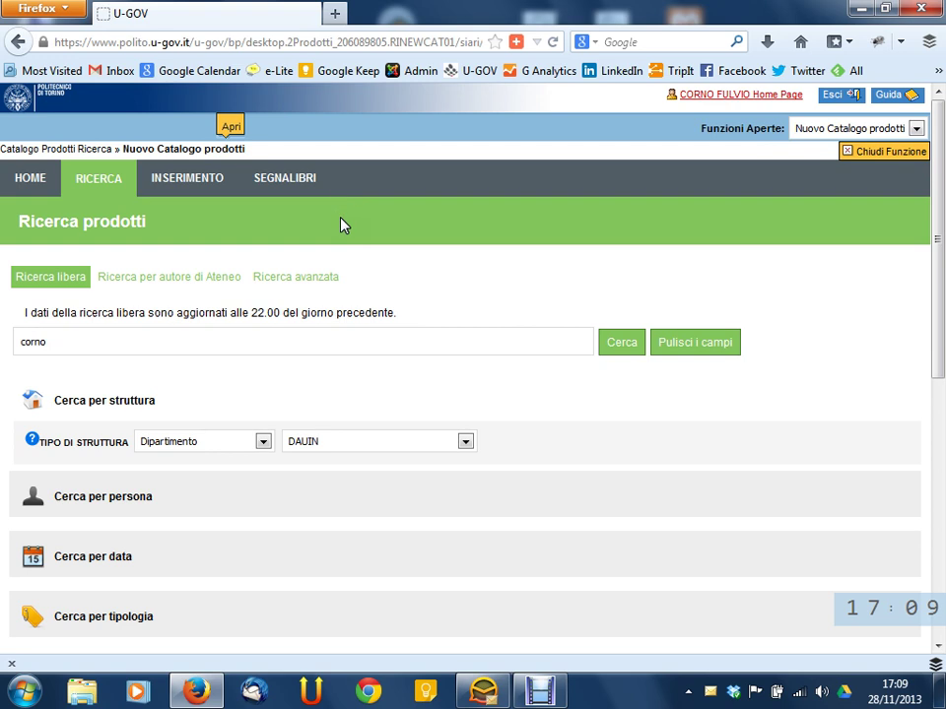
{"action": "left_click", "coordinate": [270, 281]}
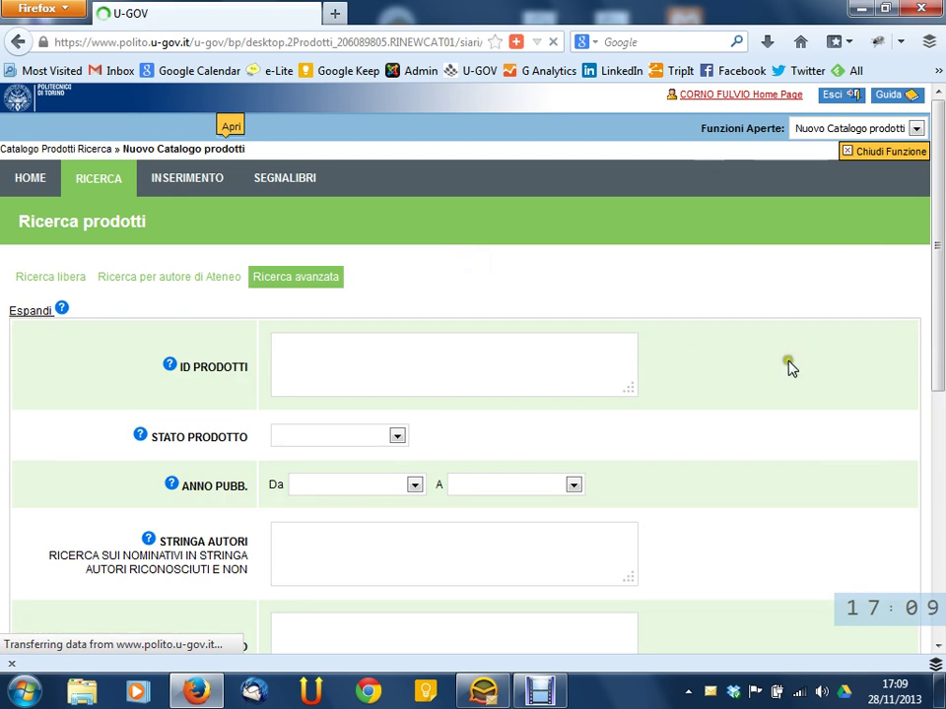
Examine the Ricerca avanzata form, from the ID Prodotti field down to the Filtri Avanzati sections
{"action": "scroll", "coordinate": [789, 363], "scroll_direction": "down", "scroll_amount": 3}
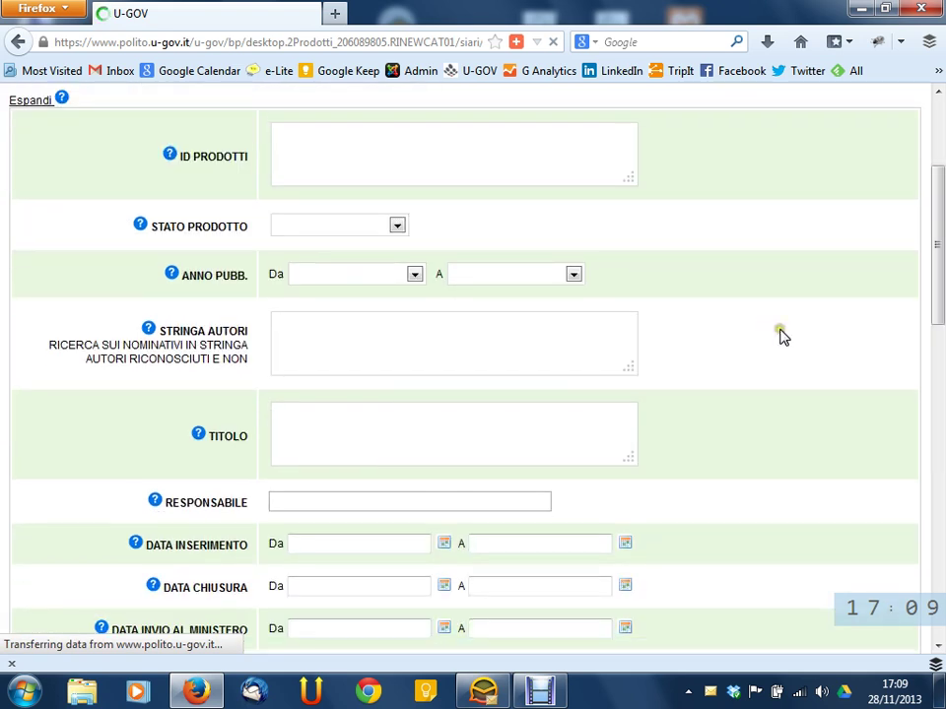
{"action": "scroll", "coordinate": [690, 269], "scroll_direction": "down", "scroll_amount": 2}
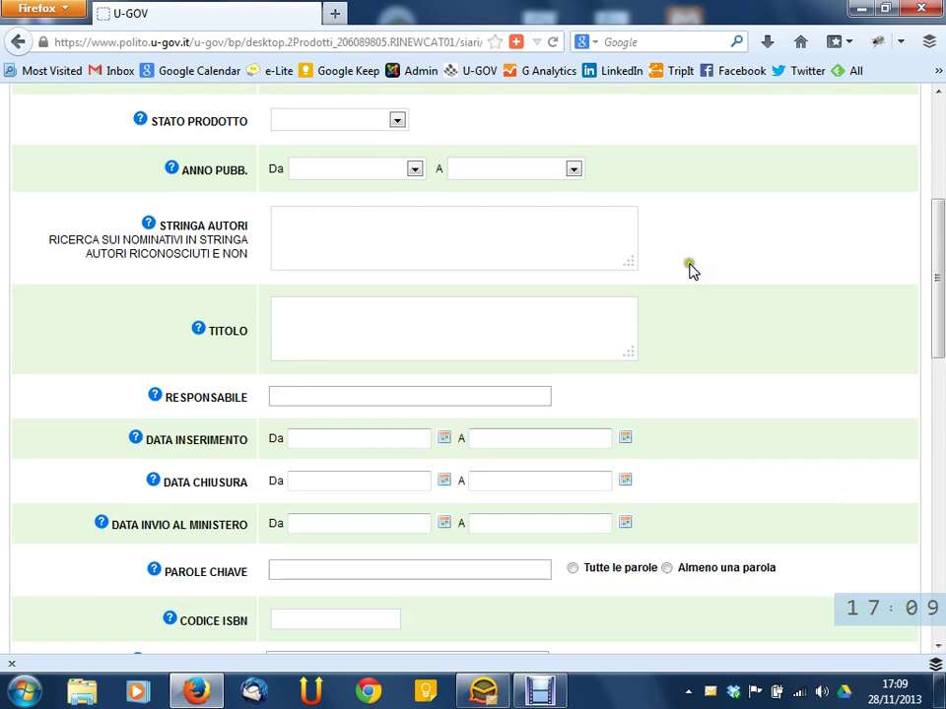
{"action": "scroll", "coordinate": [691, 269], "scroll_direction": "down", "scroll_amount": 9}
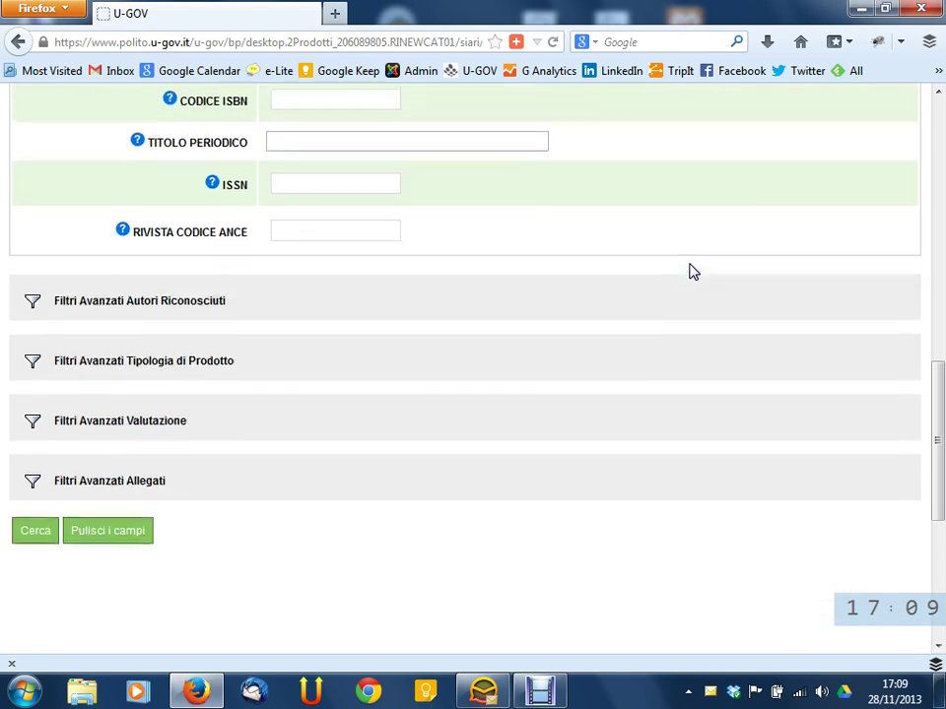
{"action": "scroll", "coordinate": [693, 272], "scroll_direction": "up", "scroll_amount": 7}
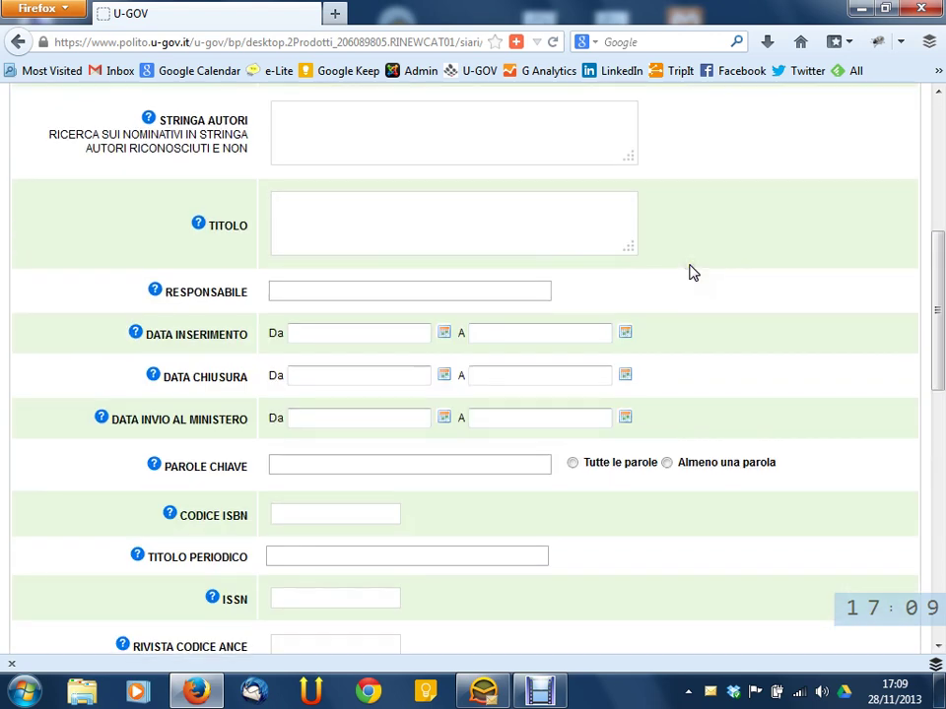
{"action": "scroll", "coordinate": [693, 273], "scroll_direction": "up", "scroll_amount": 3}
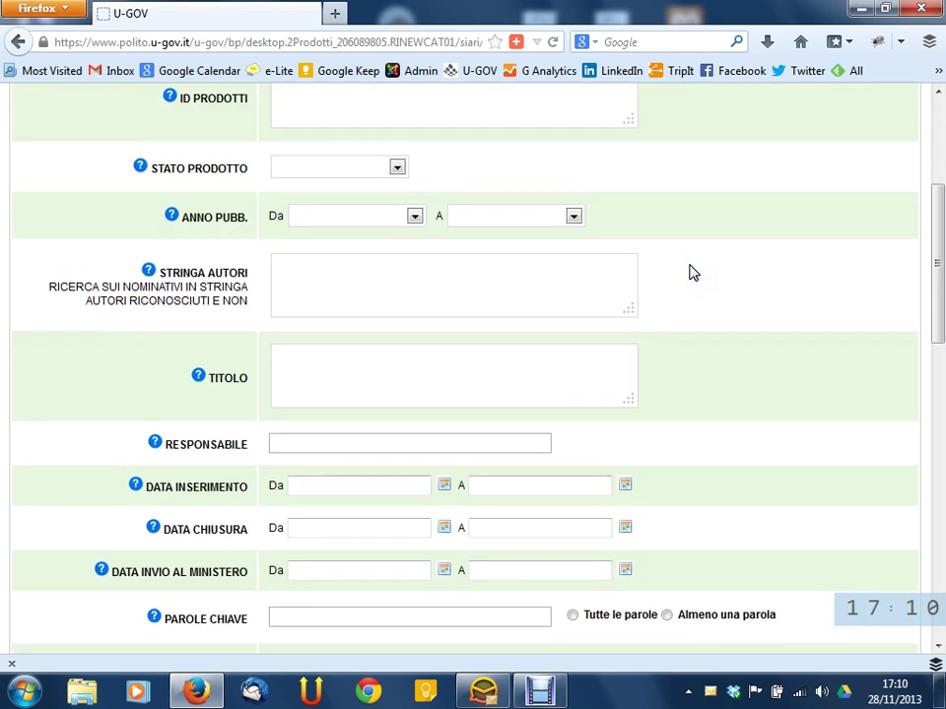
{"action": "scroll", "coordinate": [693, 273], "scroll_direction": "up", "scroll_amount": 2}
{"action": "scroll", "coordinate": [692, 272], "scroll_direction": "down", "scroll_amount": 2}
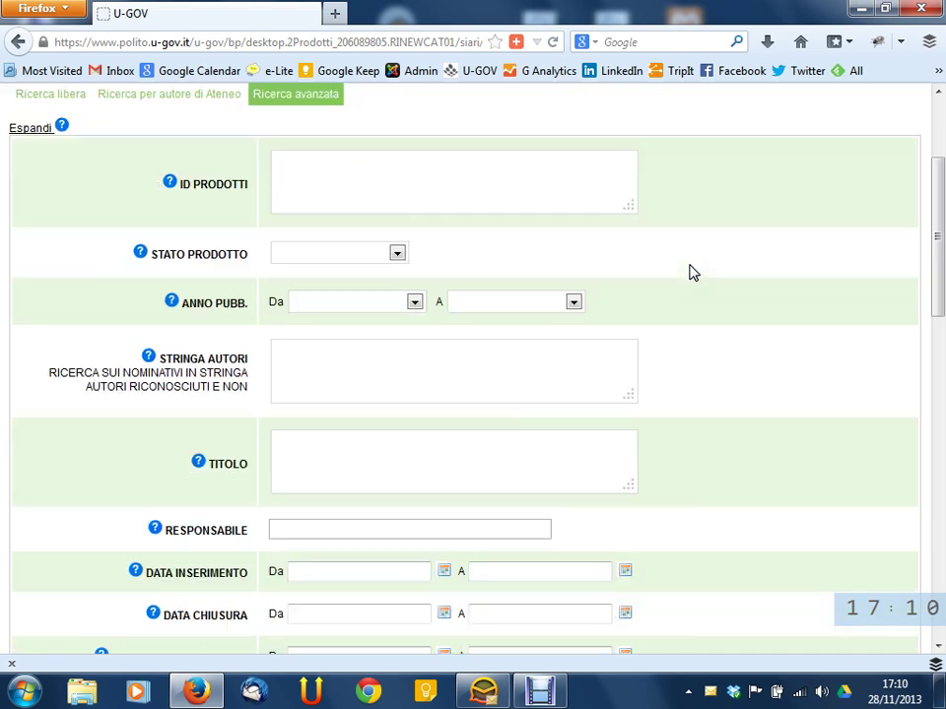
{"action": "scroll", "coordinate": [689, 266], "scroll_direction": "down", "scroll_amount": 3}
{"action": "scroll", "coordinate": [676, 253], "scroll_direction": "up", "scroll_amount": 3}
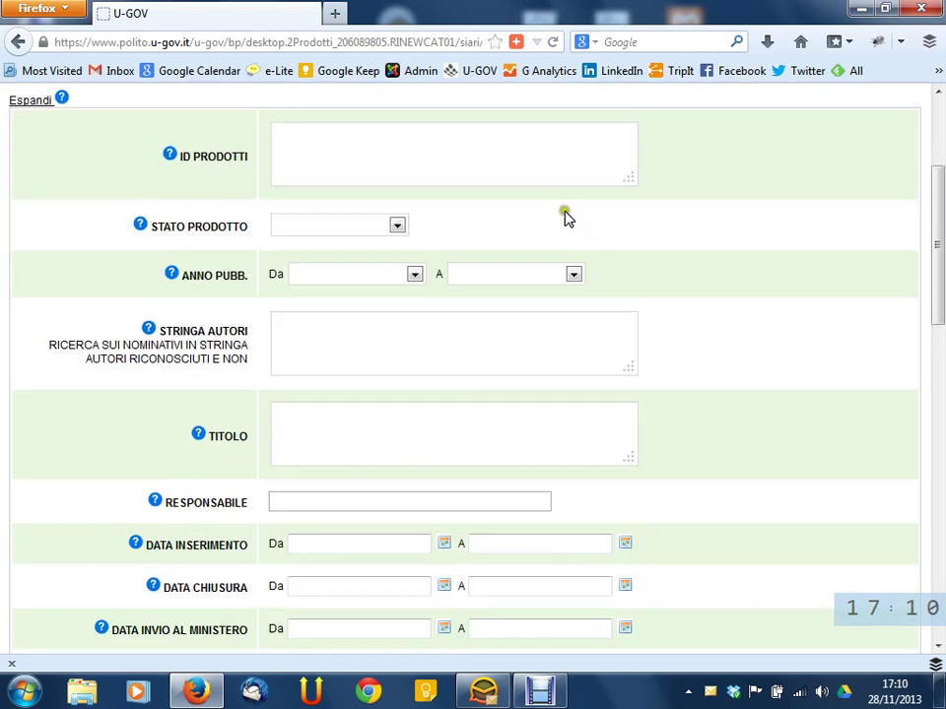
Set the publication year range in the advanced search from 2012 to 2012
{"action": "left_click", "coordinate": [416, 275]}
{"action": "left_click", "coordinate": [407, 332]}
{"action": "left_click", "coordinate": [488, 274]}
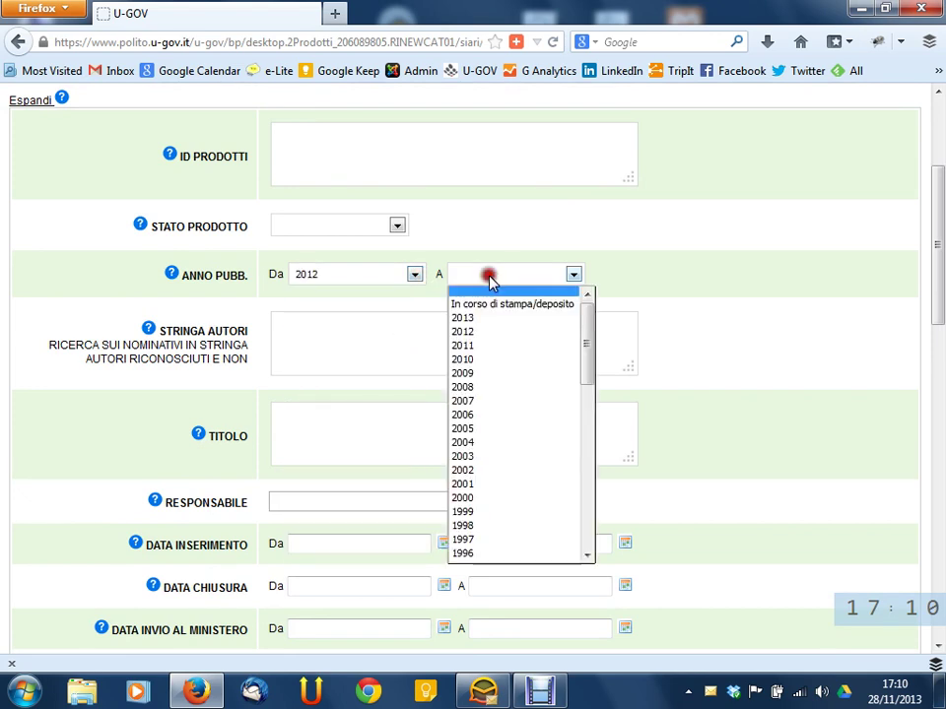
{"action": "left_click", "coordinate": [493, 331]}
Expand the Filtri Avanzati Autori Riconosciuti section and set Dipartimento to DAUIN
{"action": "scroll", "coordinate": [710, 296], "scroll_direction": "down", "scroll_amount": 5}
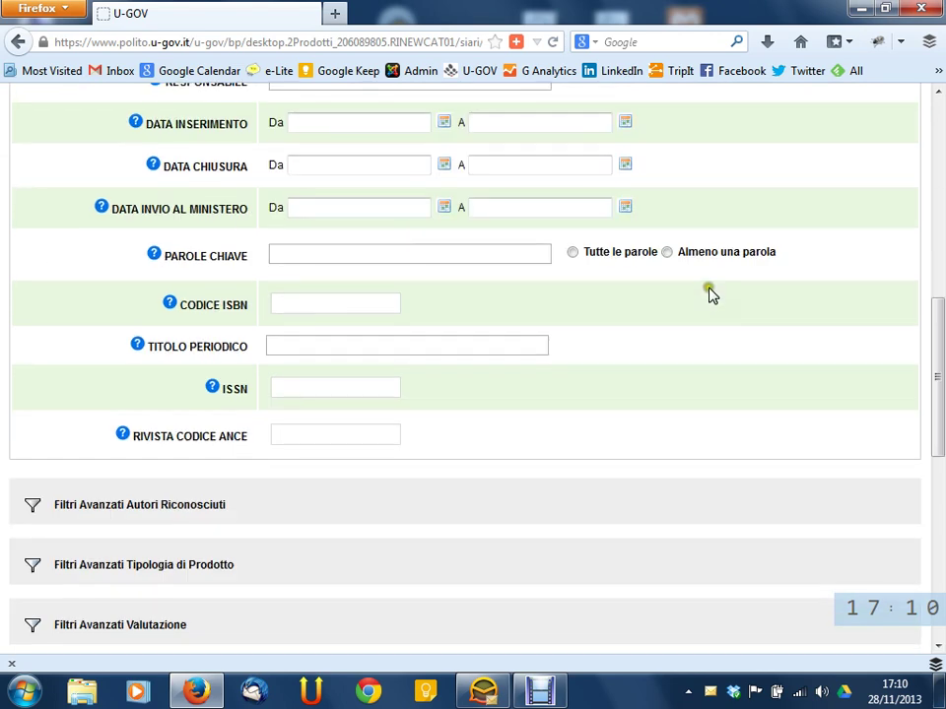
{"action": "scroll", "coordinate": [313, 203], "scroll_direction": "up", "scroll_amount": 3}
{"action": "left_click", "coordinate": [353, 131]}
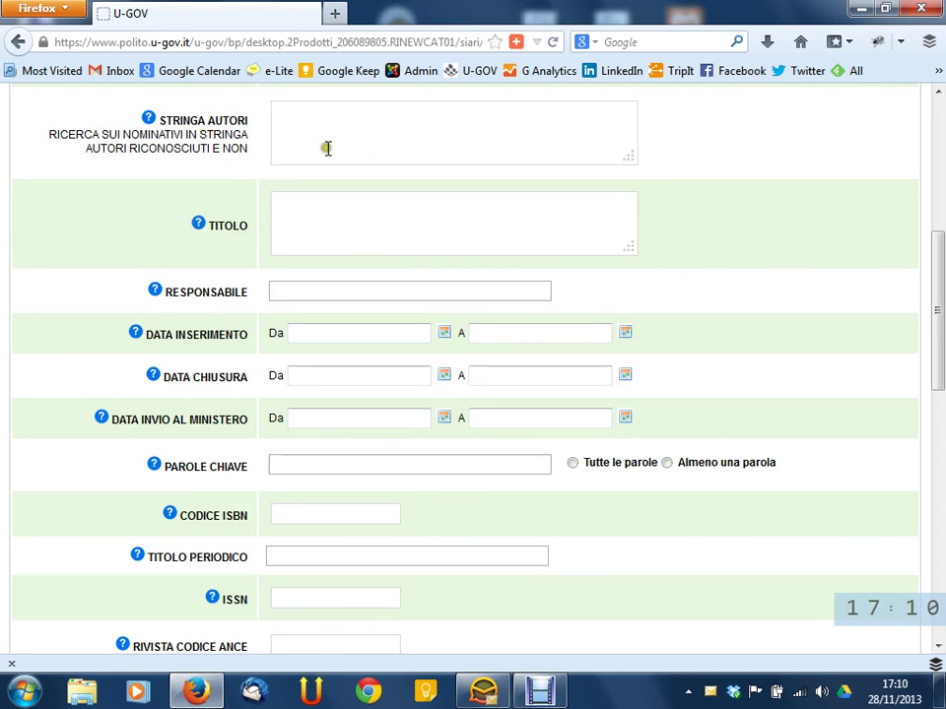
{"action": "scroll", "coordinate": [724, 214], "scroll_direction": "down", "scroll_amount": 3}
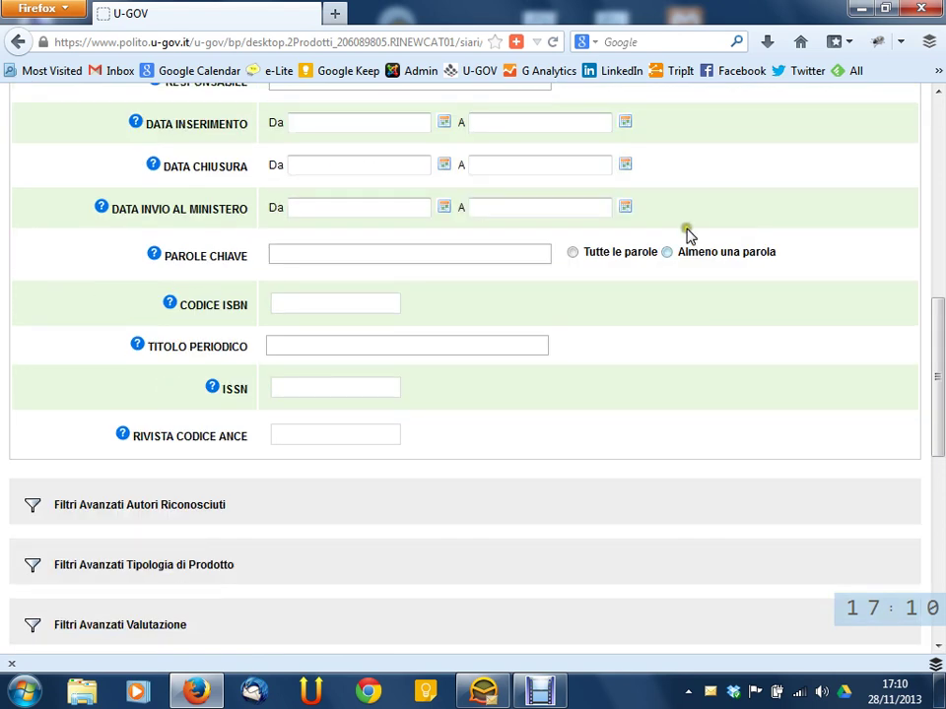
{"action": "scroll", "coordinate": [568, 244], "scroll_direction": "down", "scroll_amount": 2}
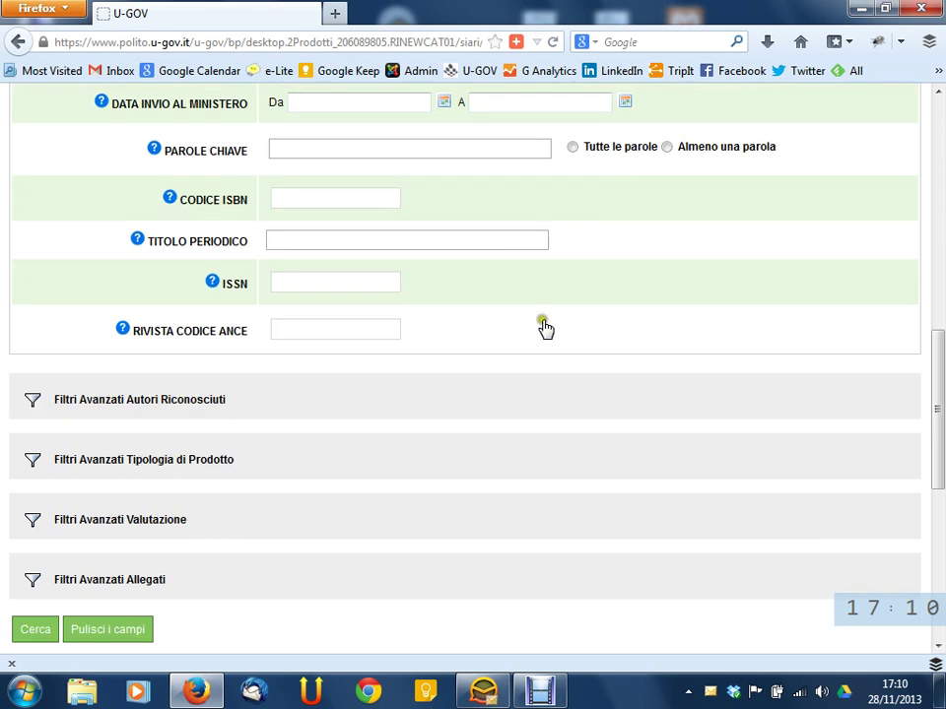
{"action": "left_click", "coordinate": [205, 403]}
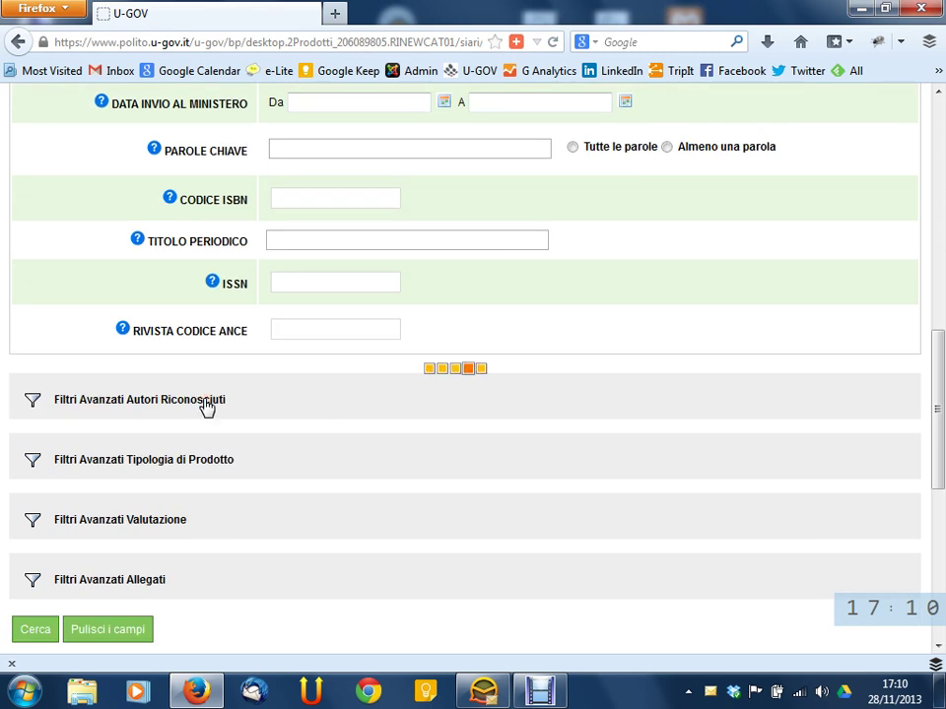
{"action": "scroll", "coordinate": [216, 406], "scroll_direction": "down", "scroll_amount": 2}
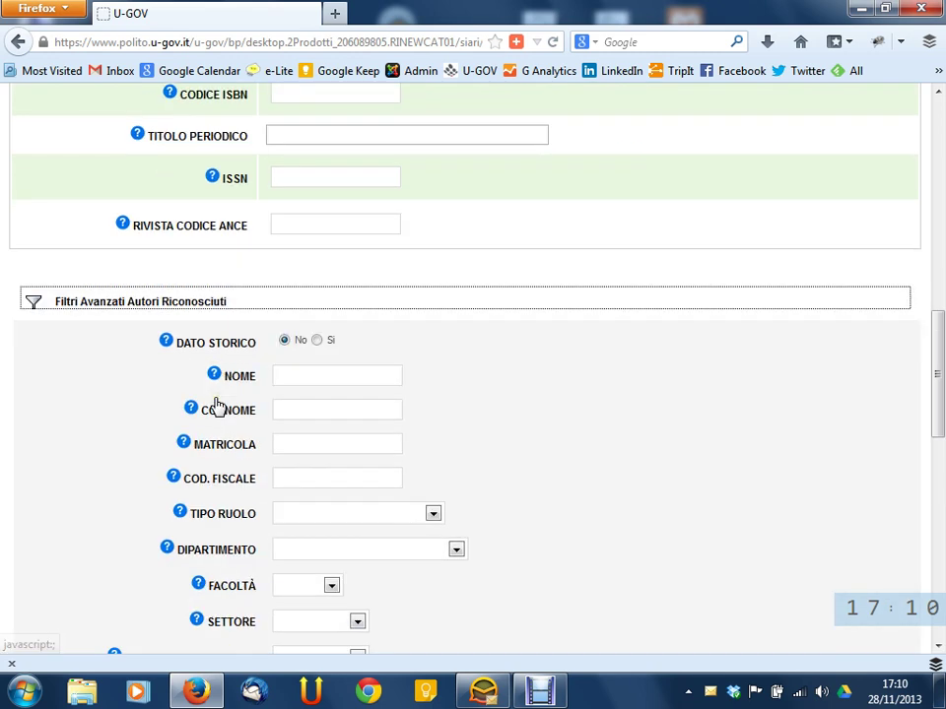
{"action": "left_click", "coordinate": [454, 548]}
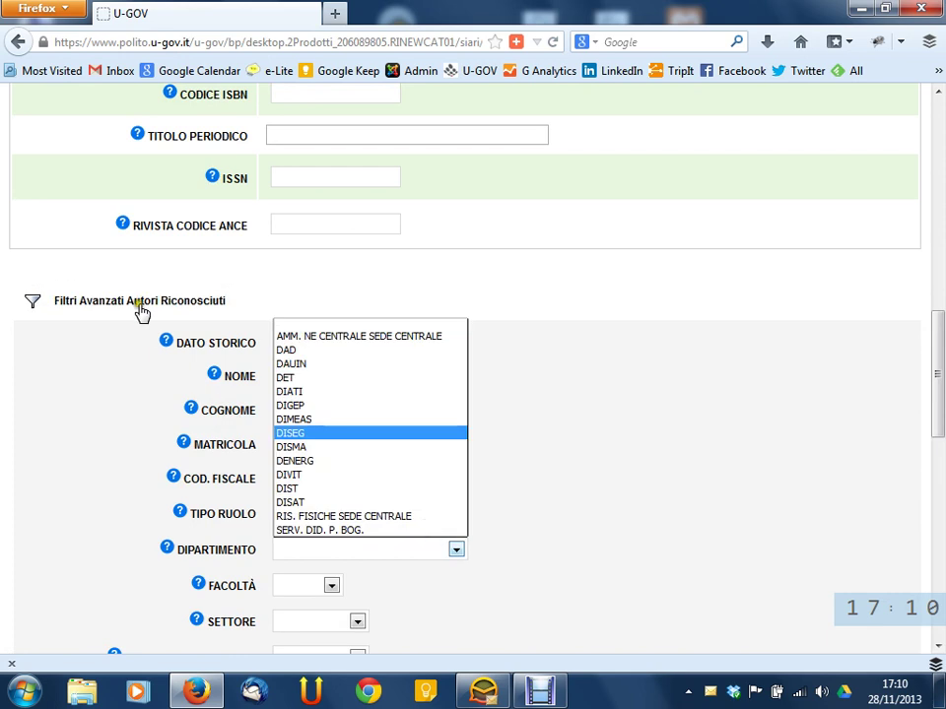
{"action": "left_click", "coordinate": [279, 364]}
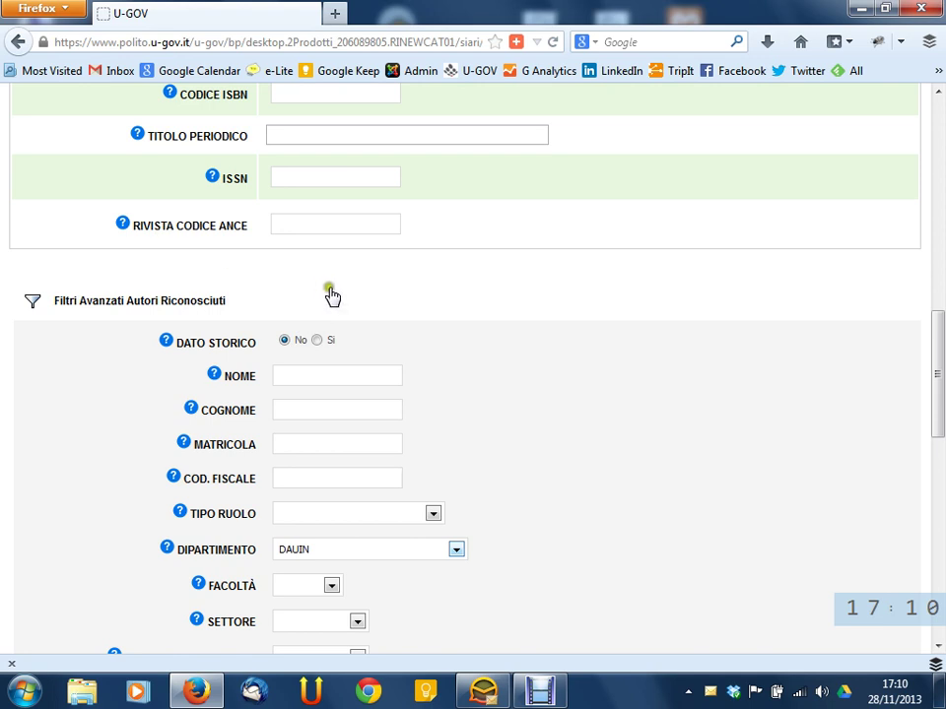
Review the criteria entered in the Ricerca avanzata form and run the search
{"action": "scroll", "coordinate": [340, 299], "scroll_direction": "up", "scroll_amount": 8}
{"action": "scroll", "coordinate": [338, 296], "scroll_direction": "up", "scroll_amount": 8}
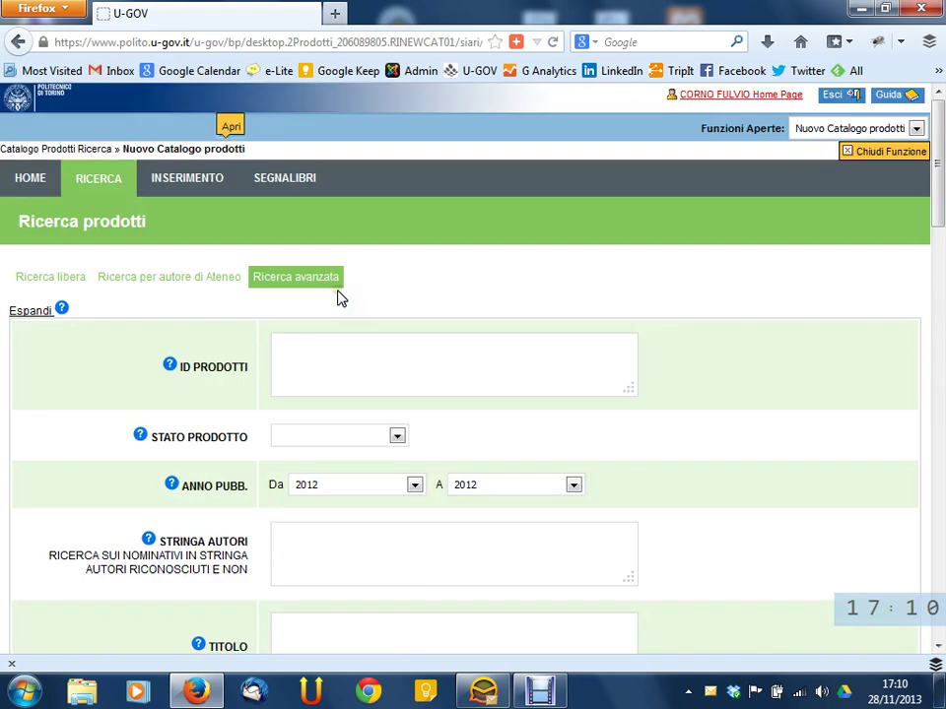
{"action": "scroll", "coordinate": [353, 281], "scroll_direction": "down", "scroll_amount": 16}
{"action": "scroll", "coordinate": [335, 283], "scroll_direction": "down", "scroll_amount": 11}
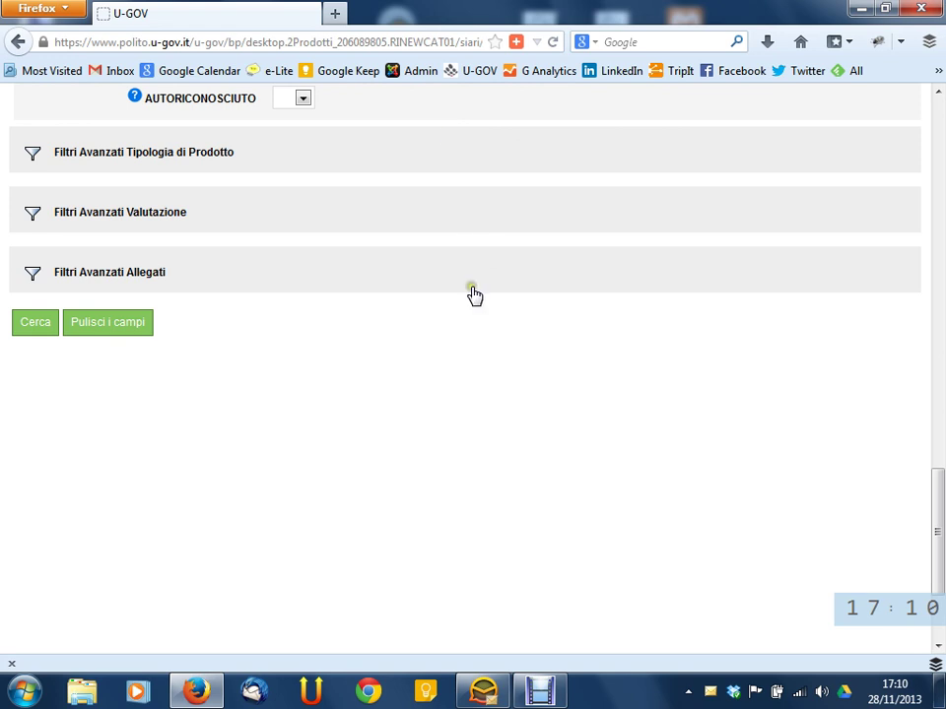
{"action": "scroll", "coordinate": [443, 299], "scroll_direction": "up", "scroll_amount": 10}
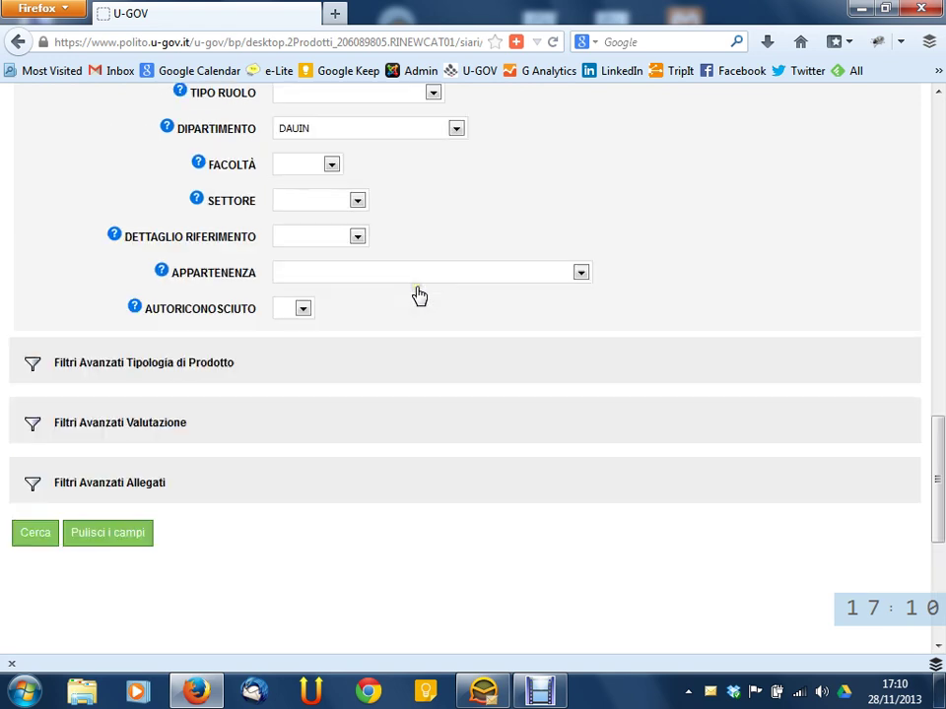
{"action": "scroll", "coordinate": [418, 295], "scroll_direction": "up", "scroll_amount": 3}
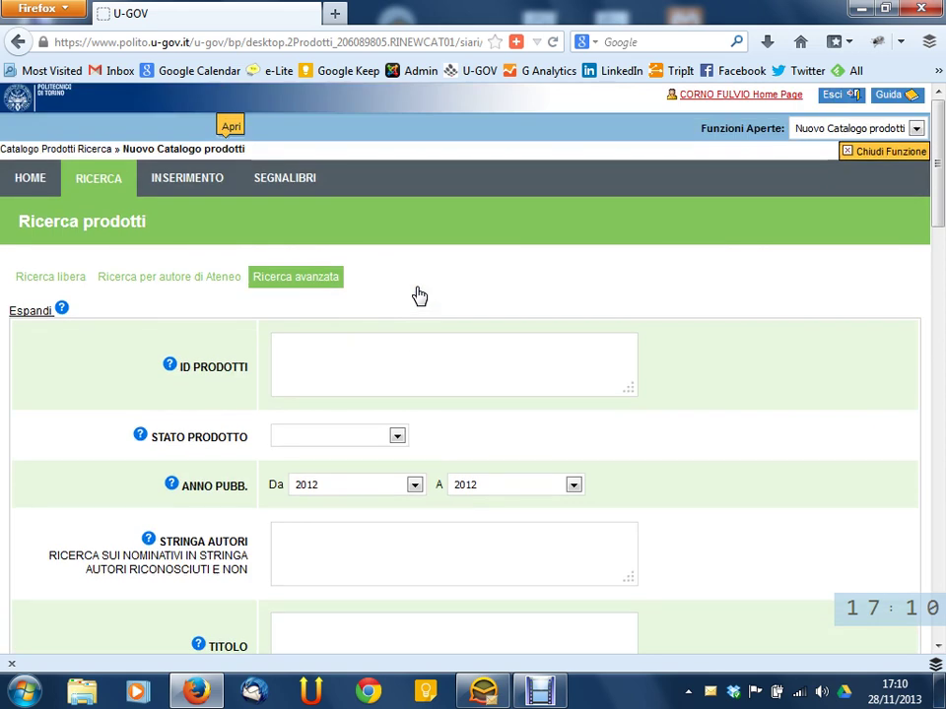
{"action": "scroll", "coordinate": [419, 295], "scroll_direction": "down", "scroll_amount": 13}
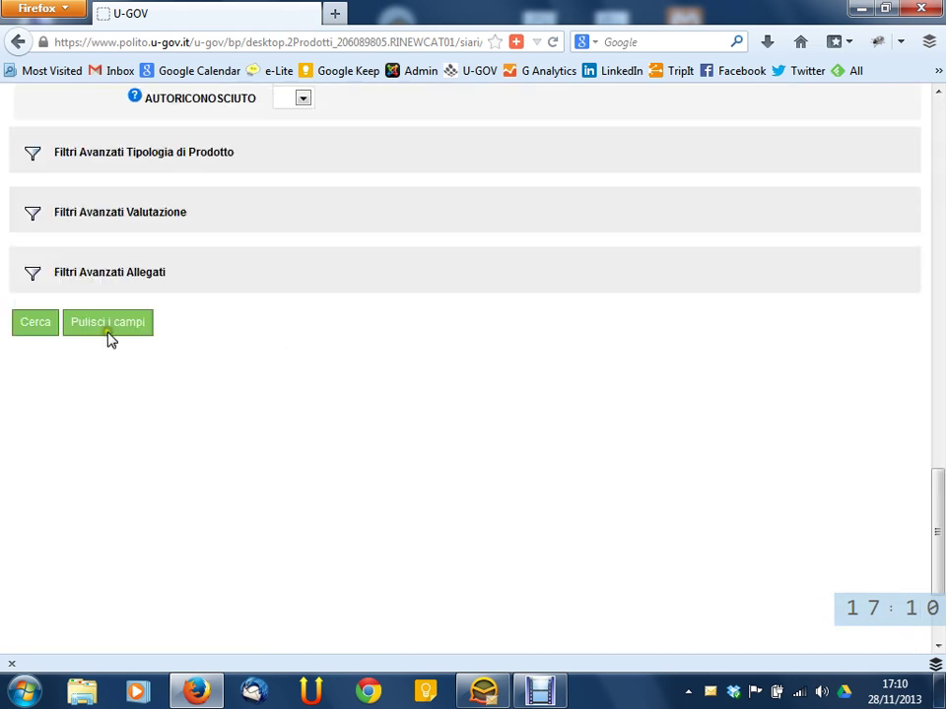
{"action": "left_click", "coordinate": [41, 327]}
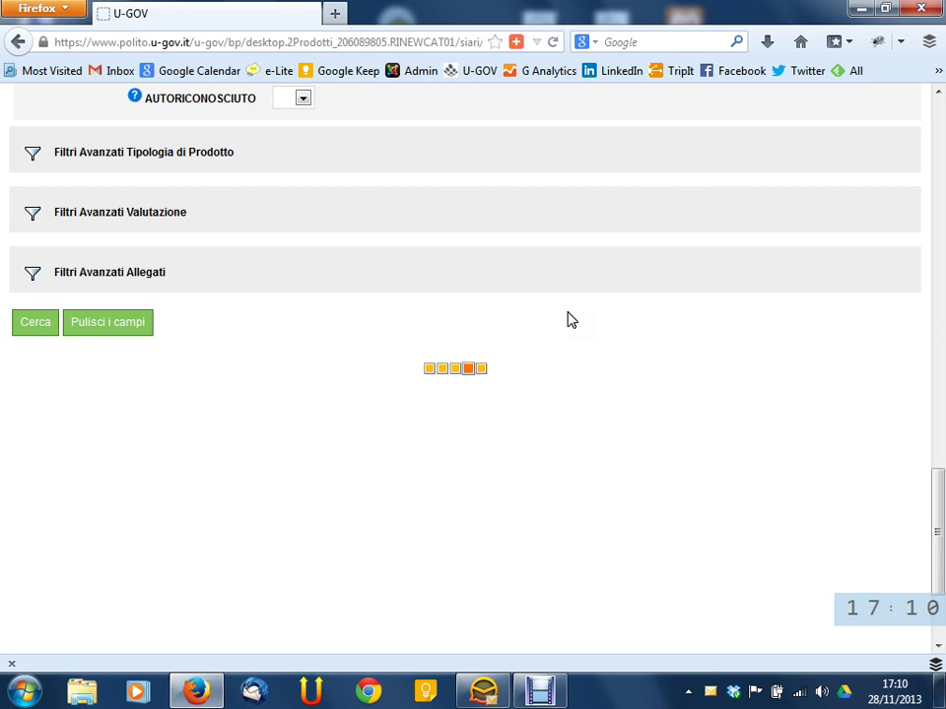
{"action": "scroll", "coordinate": [581, 315], "scroll_direction": "up", "scroll_amount": 6}
{"action": "scroll", "coordinate": [581, 314], "scroll_direction": "up", "scroll_amount": 5}
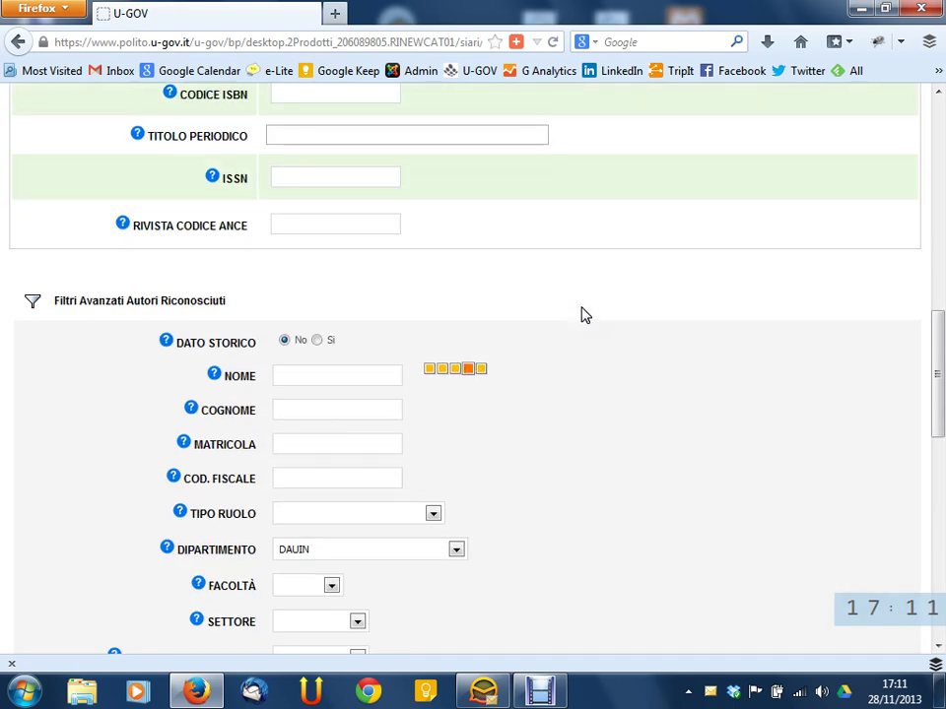
{"action": "scroll", "coordinate": [583, 313], "scroll_direction": "up", "scroll_amount": 12}
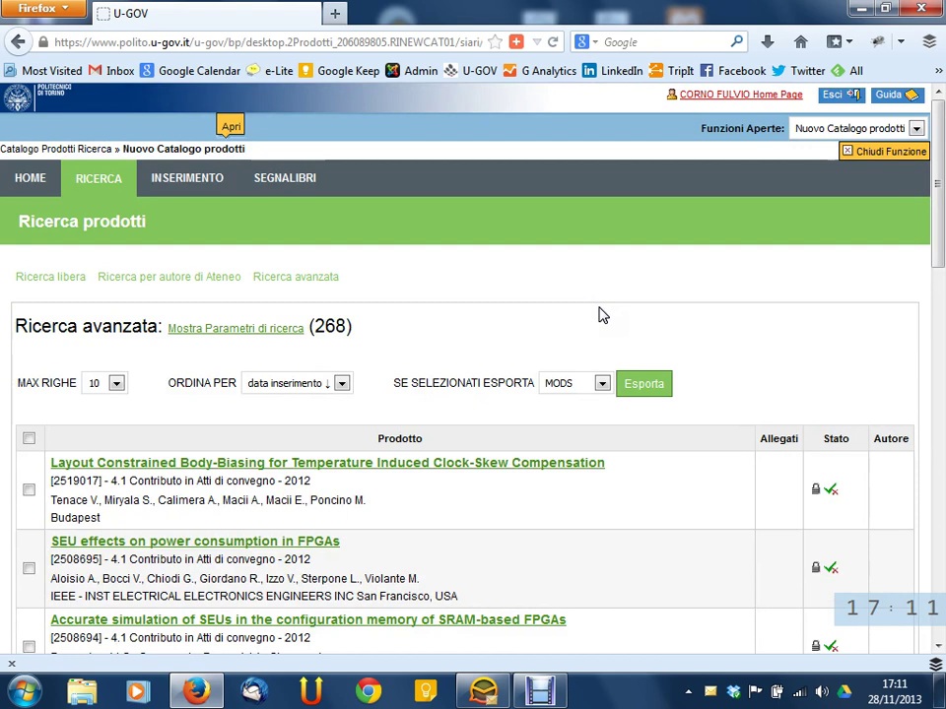
Look over the advanced search results and show the search parameters above the product list
{"action": "scroll", "coordinate": [414, 322], "scroll_direction": "down", "scroll_amount": 4}
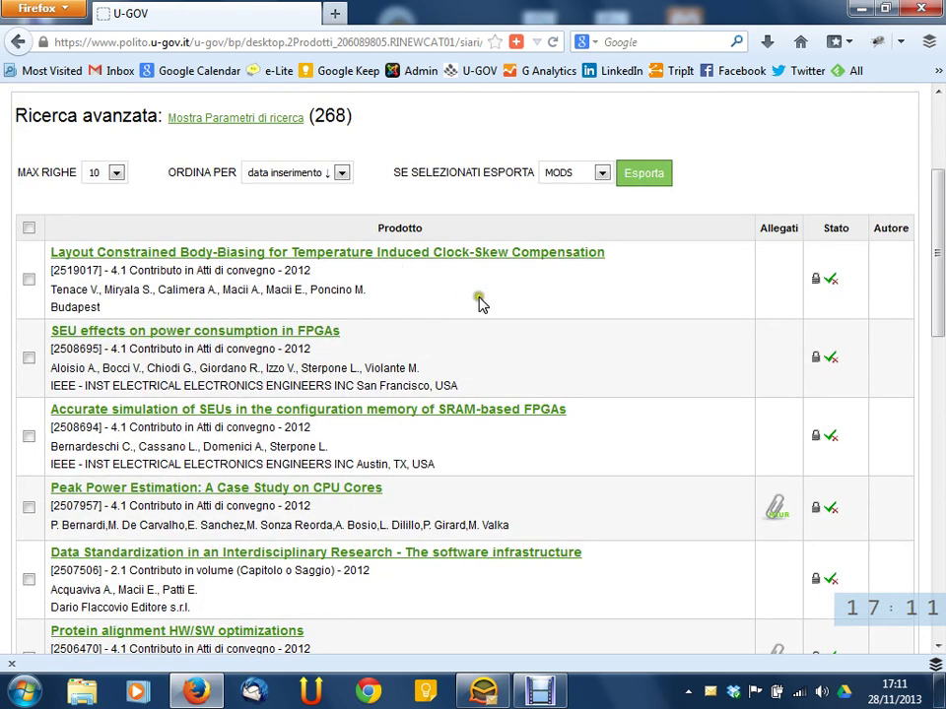
{"action": "scroll", "coordinate": [481, 304], "scroll_direction": "up", "scroll_amount": 2}
{"action": "left_click", "coordinate": [255, 225]}
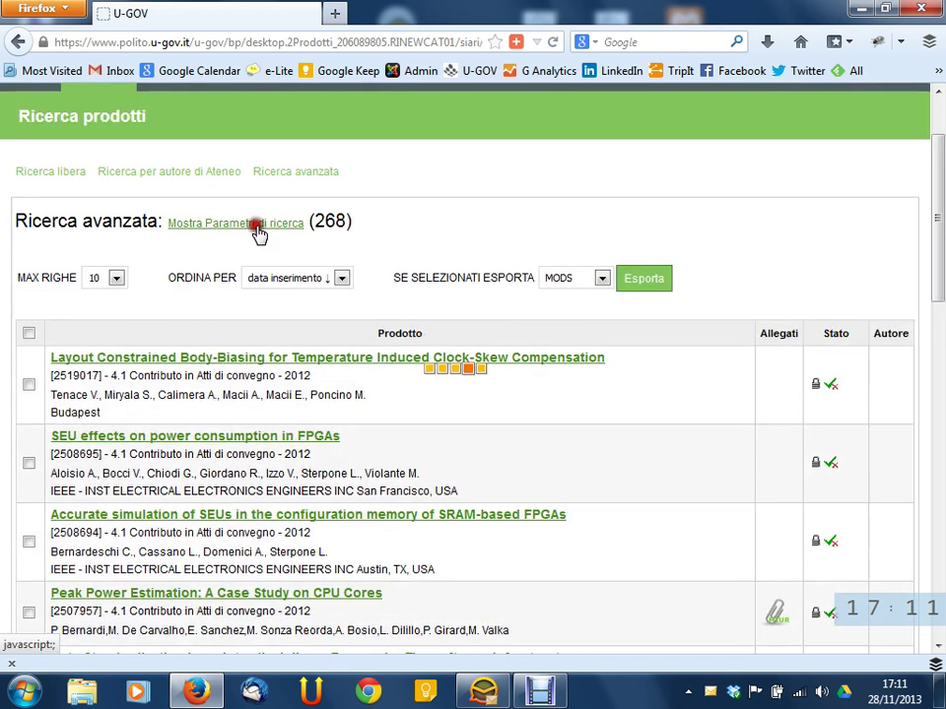
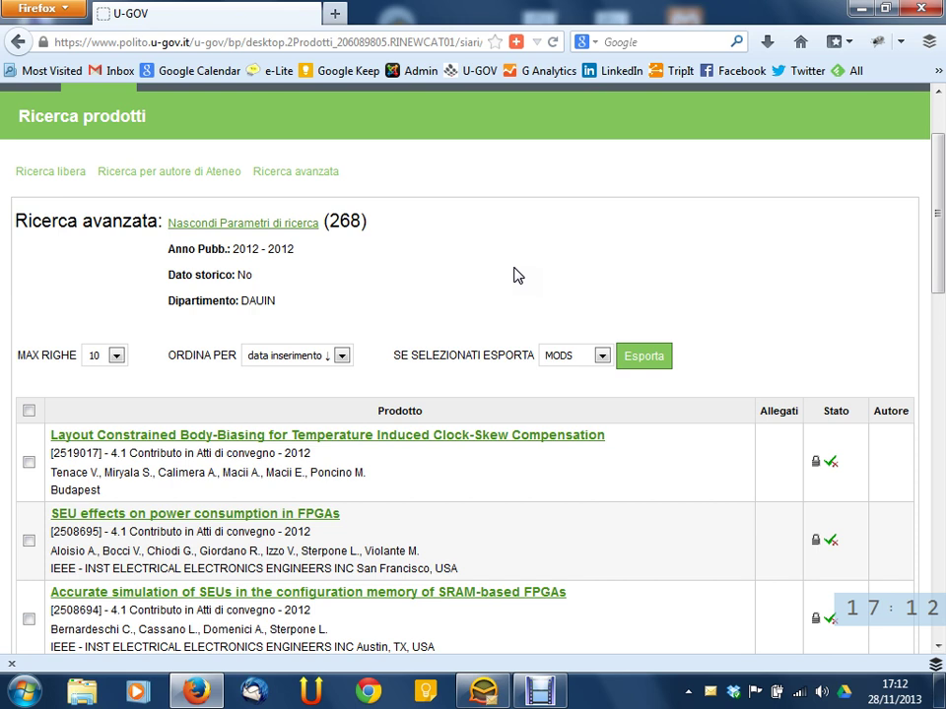
Close the Nuovo Catalogo prodotti function and return to the U-GOV welcome page
{"action": "scroll", "coordinate": [518, 276], "scroll_direction": "up", "scroll_amount": 2}
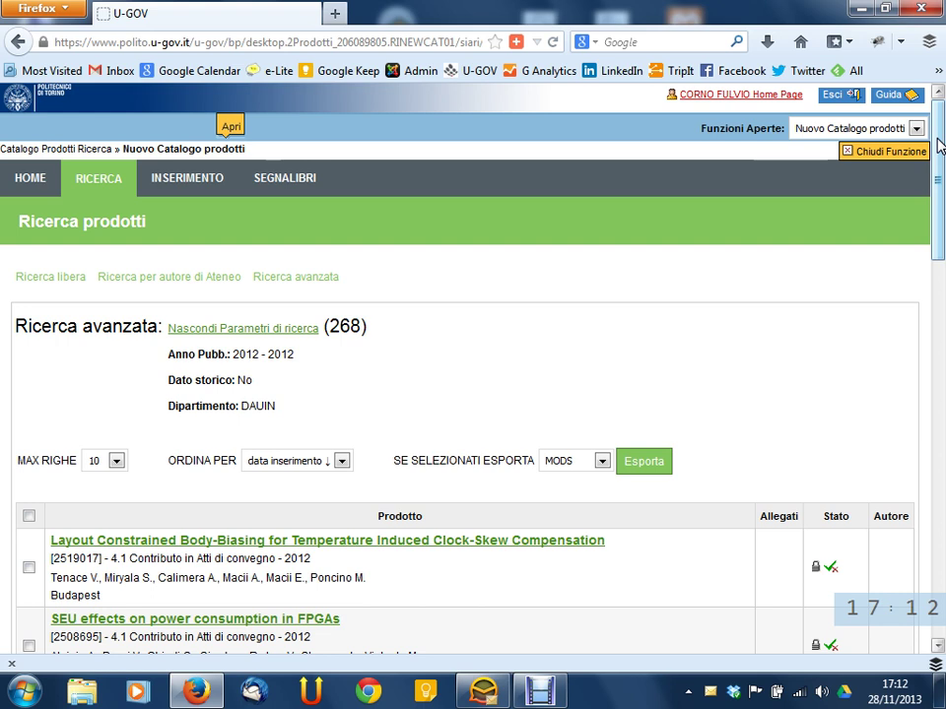
{"action": "left_click", "coordinate": [890, 155]}
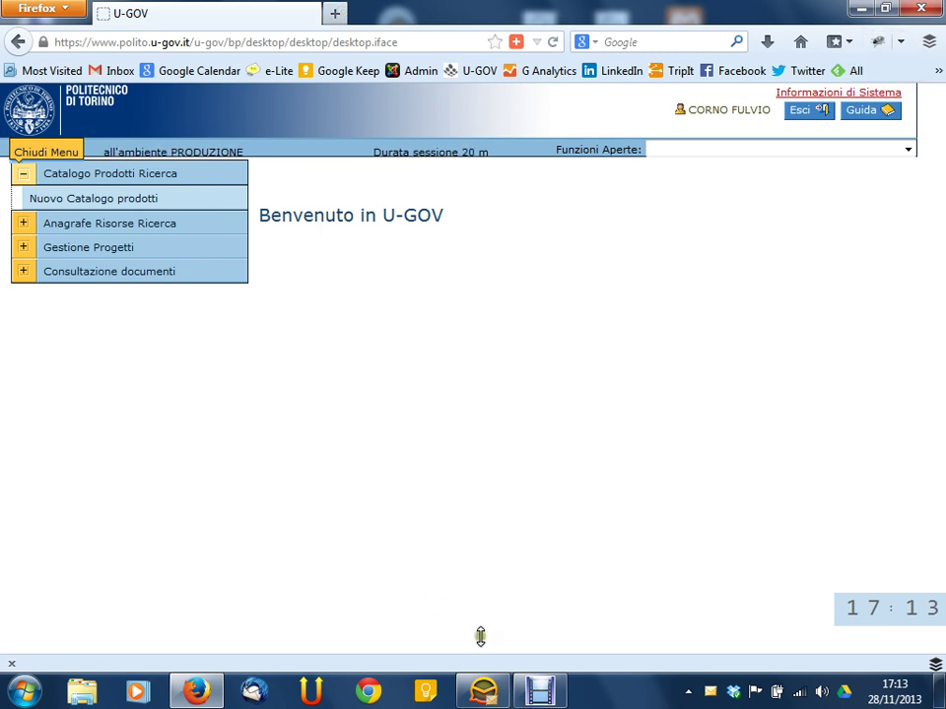
Switch to eM Client, find the SugarCRM Team message "Welcome to Your SugarCRM Free Trial!" in the inbox and open it
{"action": "left_click", "coordinate": [483, 690]}
{"action": "scroll", "coordinate": [455, 266], "scroll_direction": "down", "scroll_amount": 1}
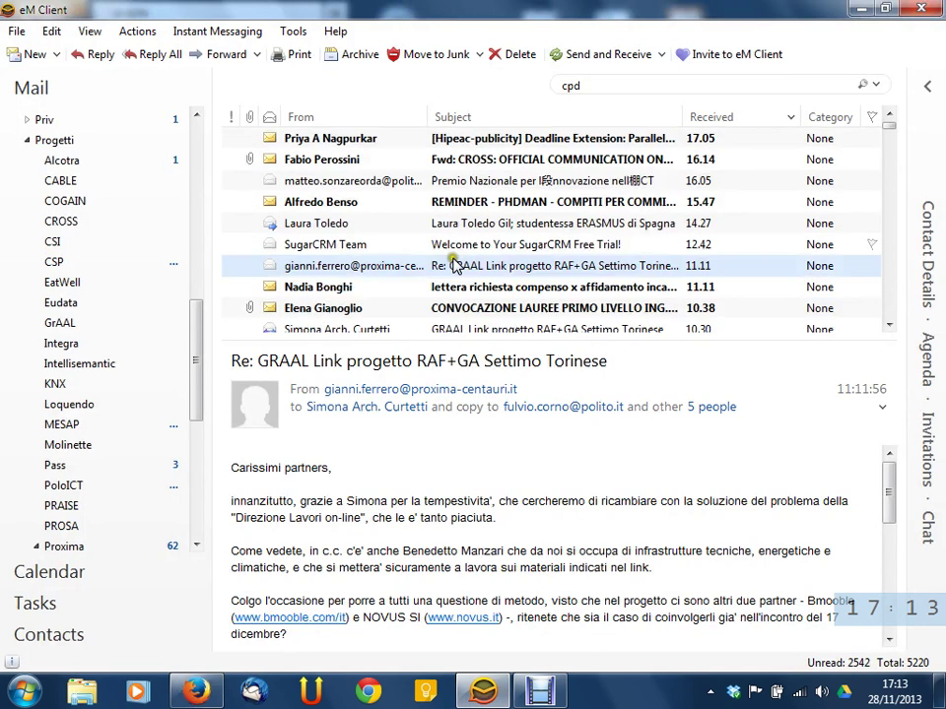
{"action": "scroll", "coordinate": [458, 255], "scroll_direction": "down", "scroll_amount": 2}
{"action": "scroll", "coordinate": [445, 239], "scroll_direction": "down", "scroll_amount": 1}
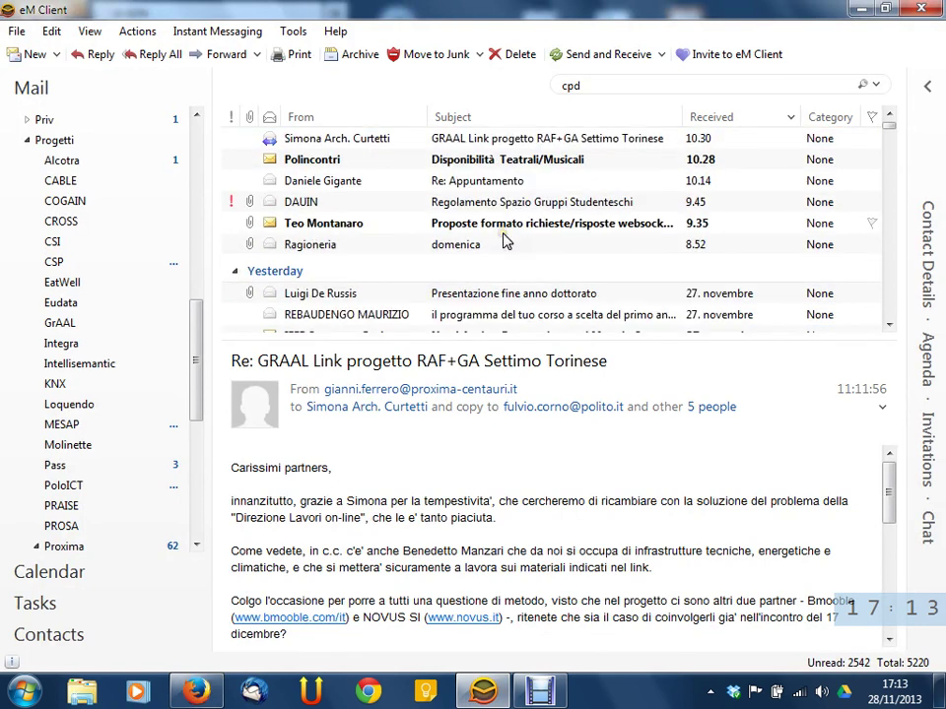
{"action": "scroll", "coordinate": [504, 242], "scroll_direction": "down", "scroll_amount": 2}
{"action": "scroll", "coordinate": [504, 242], "scroll_direction": "up", "scroll_amount": 4}
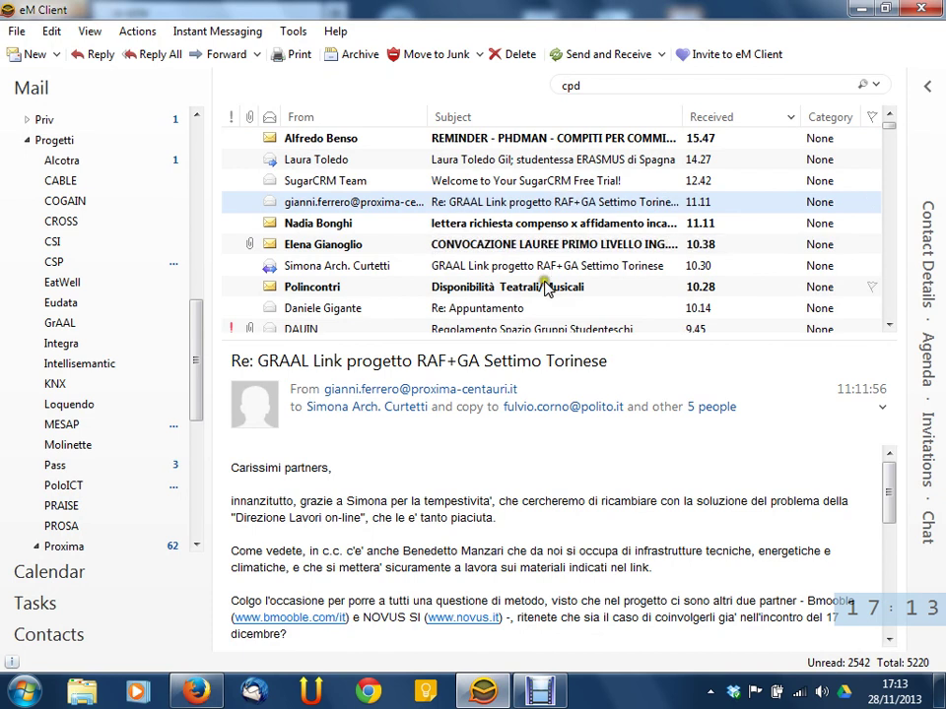
{"action": "scroll", "coordinate": [542, 287], "scroll_direction": "down", "scroll_amount": 1}
{"action": "scroll", "coordinate": [545, 290], "scroll_direction": "up", "scroll_amount": 2}
{"action": "scroll", "coordinate": [603, 157], "scroll_direction": "up", "scroll_amount": 1}
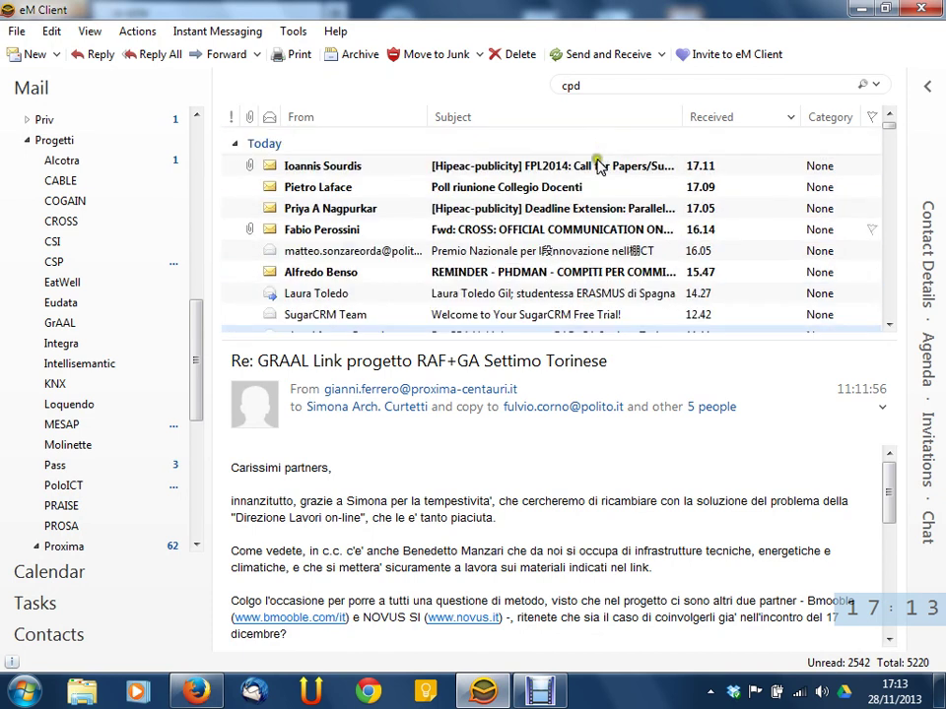
{"action": "scroll", "coordinate": [544, 246], "scroll_direction": "down", "scroll_amount": 1}
{"action": "left_click", "coordinate": [540, 246]}
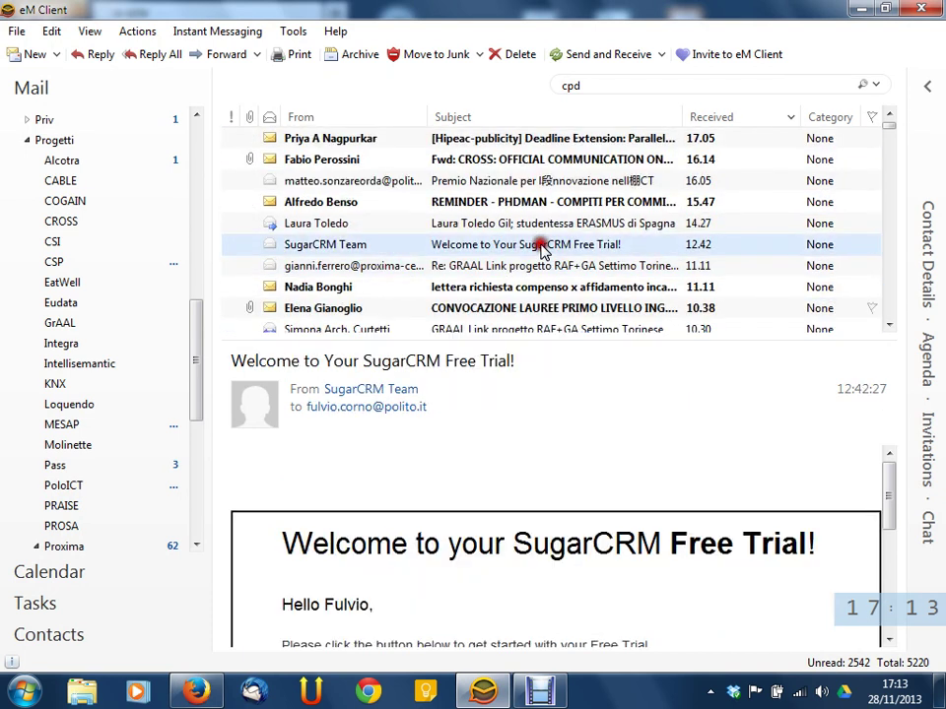
Start the SugarCRM free trial from the message as the Lead Development Representative persona and dismiss the timezone warning
{"action": "scroll", "coordinate": [604, 587], "scroll_direction": "down", "scroll_amount": 2}
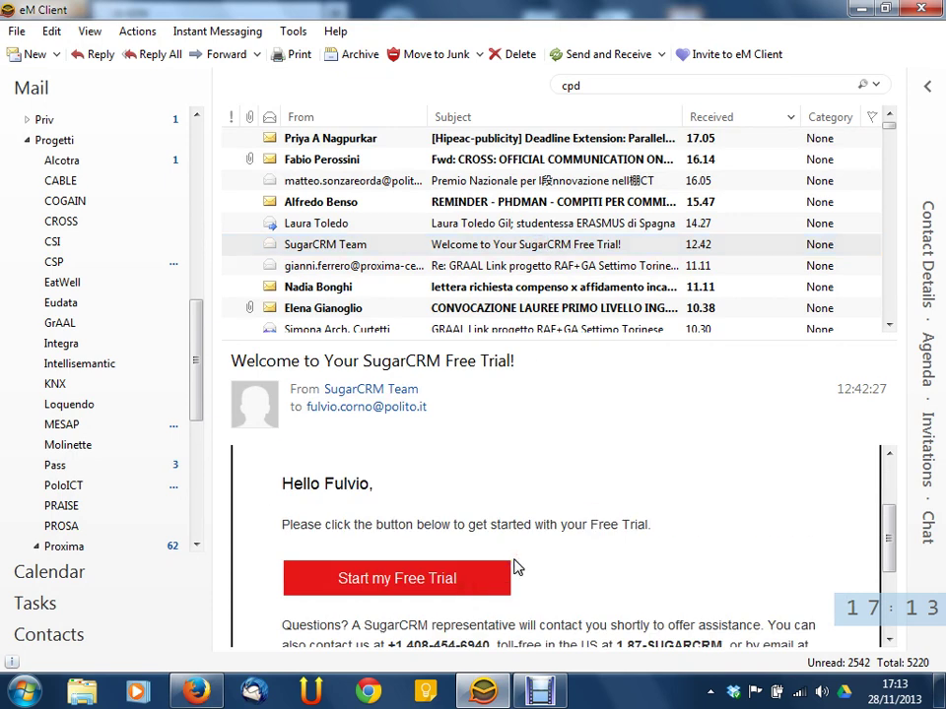
{"action": "left_click", "coordinate": [441, 585]}
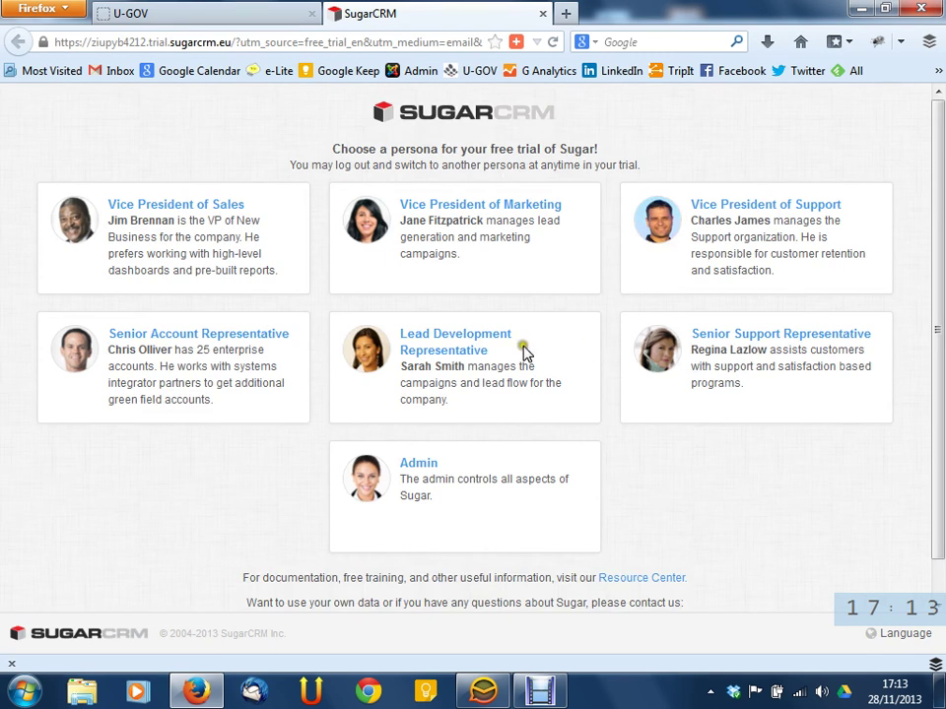
{"action": "left_click", "coordinate": [465, 346]}
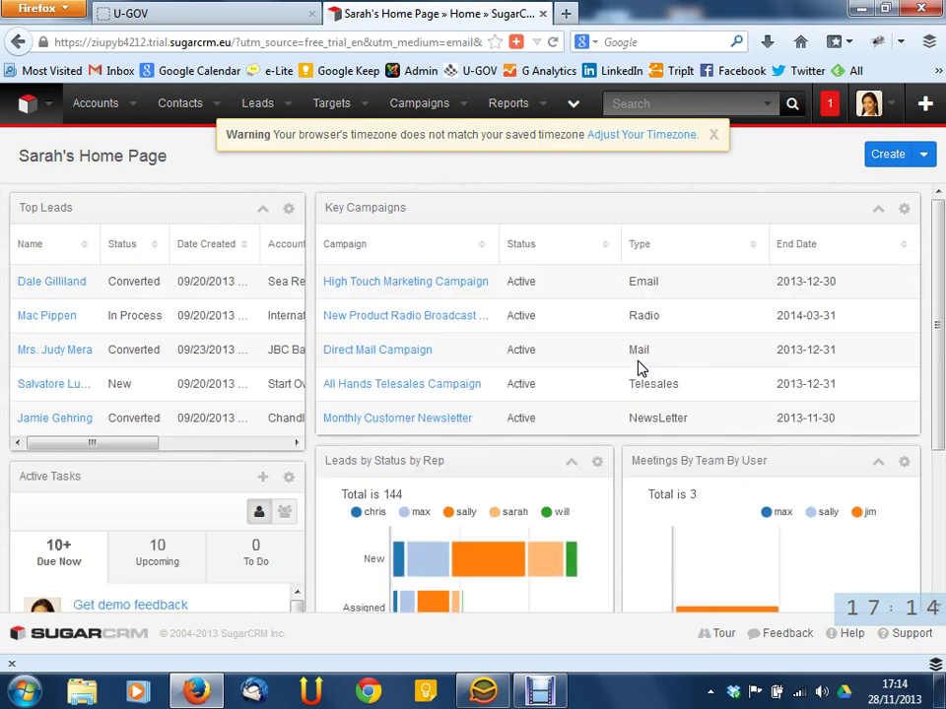
{"action": "left_click", "coordinate": [713, 134]}
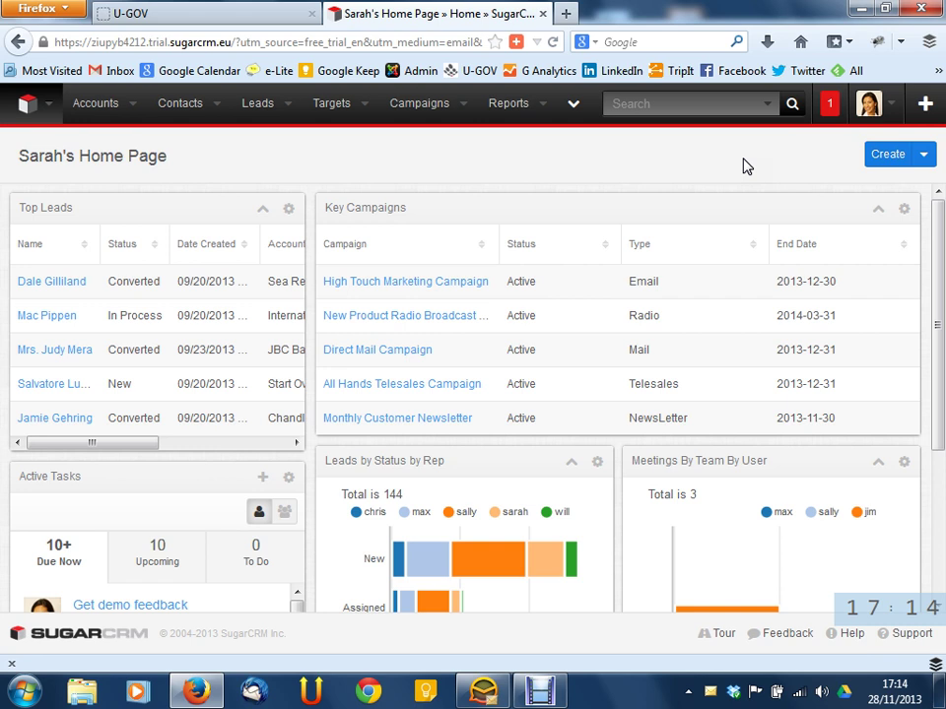
{"action": "left_click", "coordinate": [364, 105]}
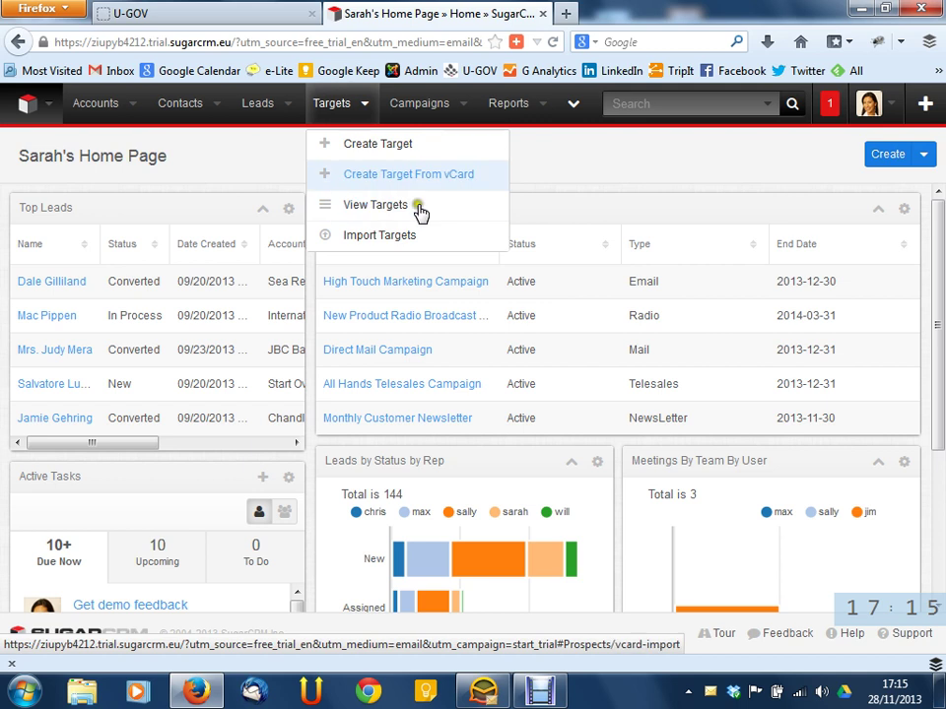
{"action": "left_click", "coordinate": [260, 106]}
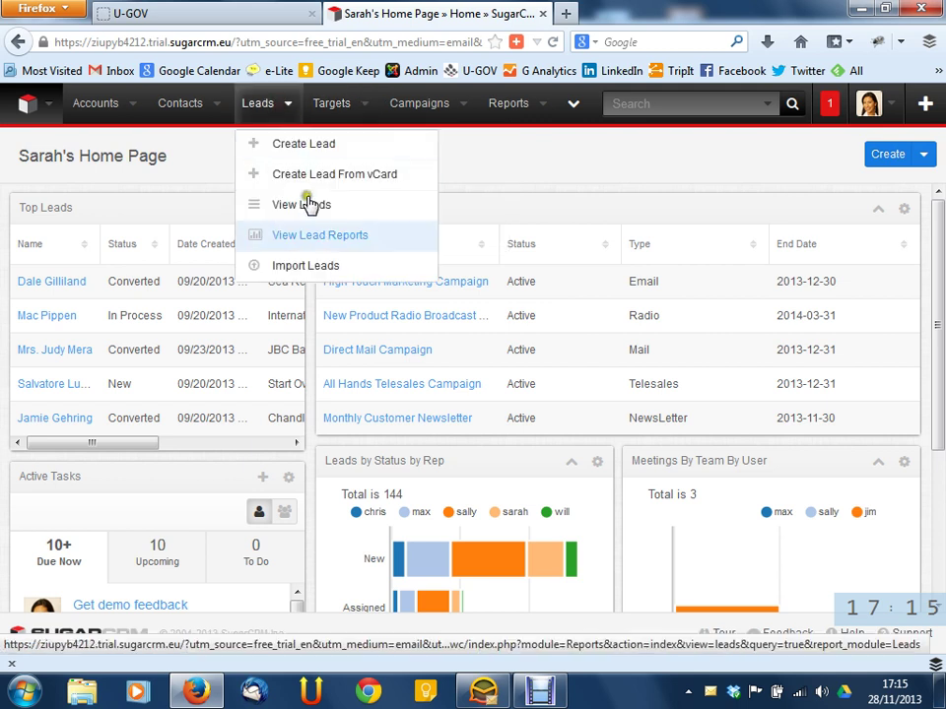
{"action": "left_click", "coordinate": [331, 246]}
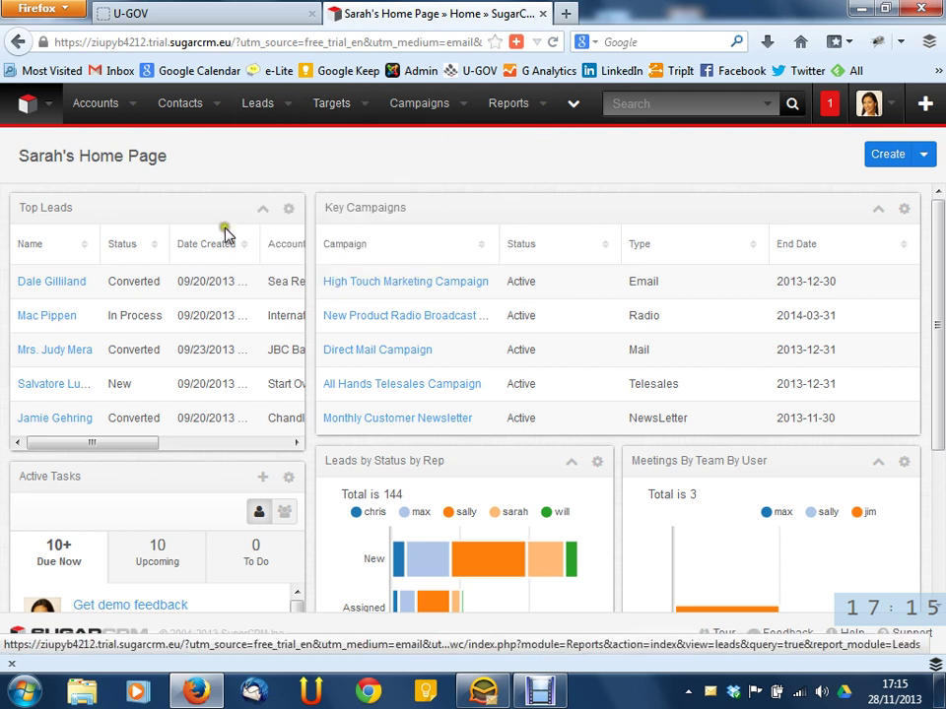
Open the Contacts list in SugarCRM
{"action": "left_click", "coordinate": [196, 107]}
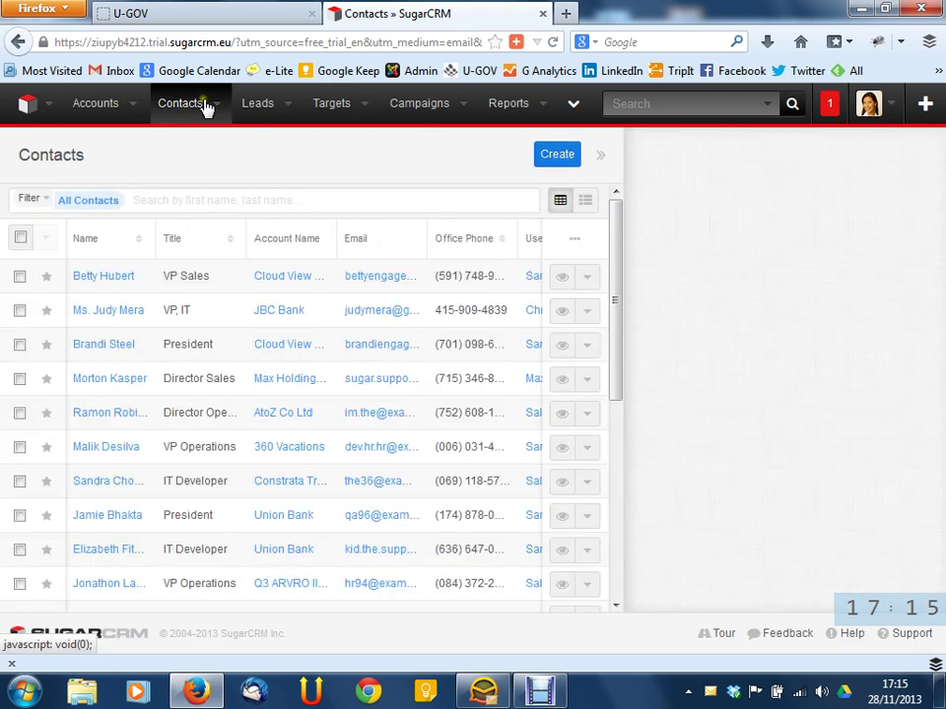
{"action": "mouse_move", "coordinate": [614, 255]}
{"action": "left_mouse_down"}
{"action": "mouse_move", "coordinate": [618, 281]}
{"action": "mouse_move", "coordinate": [611, 237]}
{"action": "left_mouse_up"}
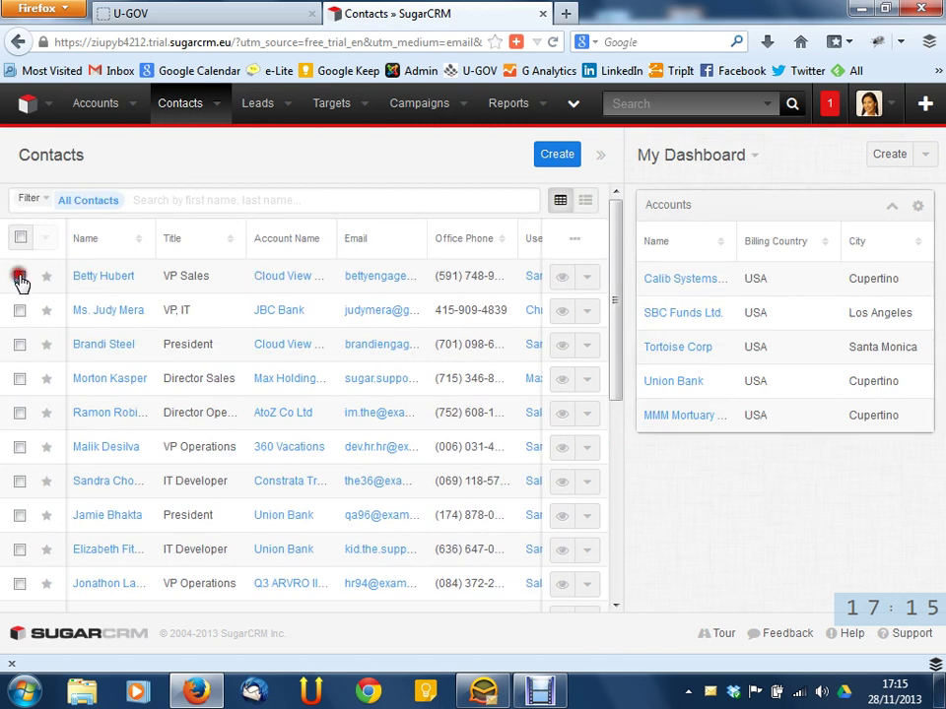
Sort the contacts list by name in ascending order
{"action": "left_click", "coordinate": [139, 241]}
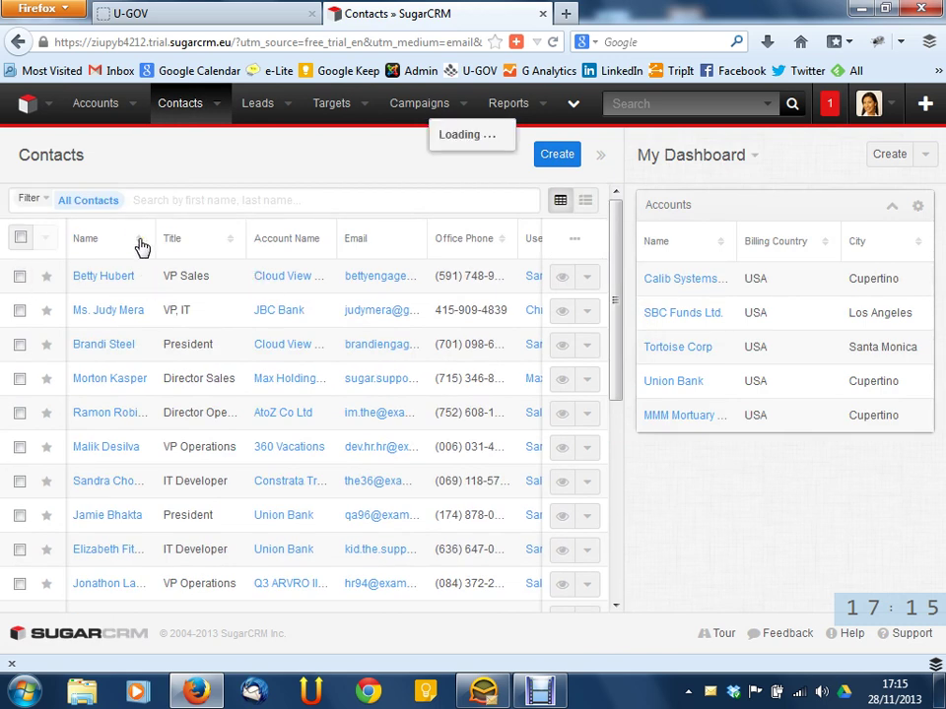
{"action": "left_click", "coordinate": [139, 244]}
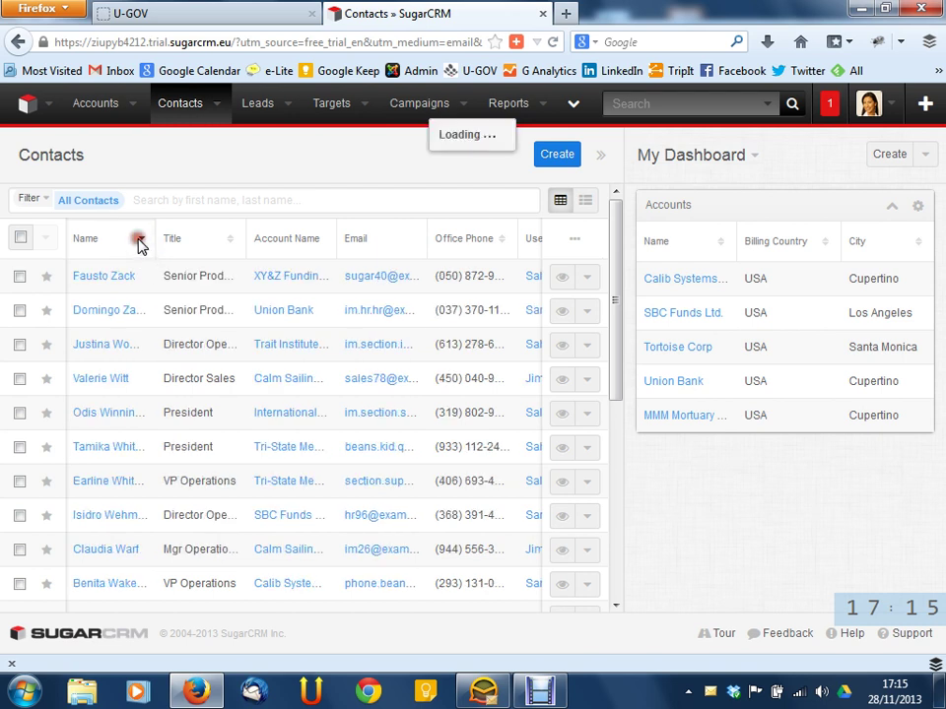
{"action": "left_click", "coordinate": [285, 243]}
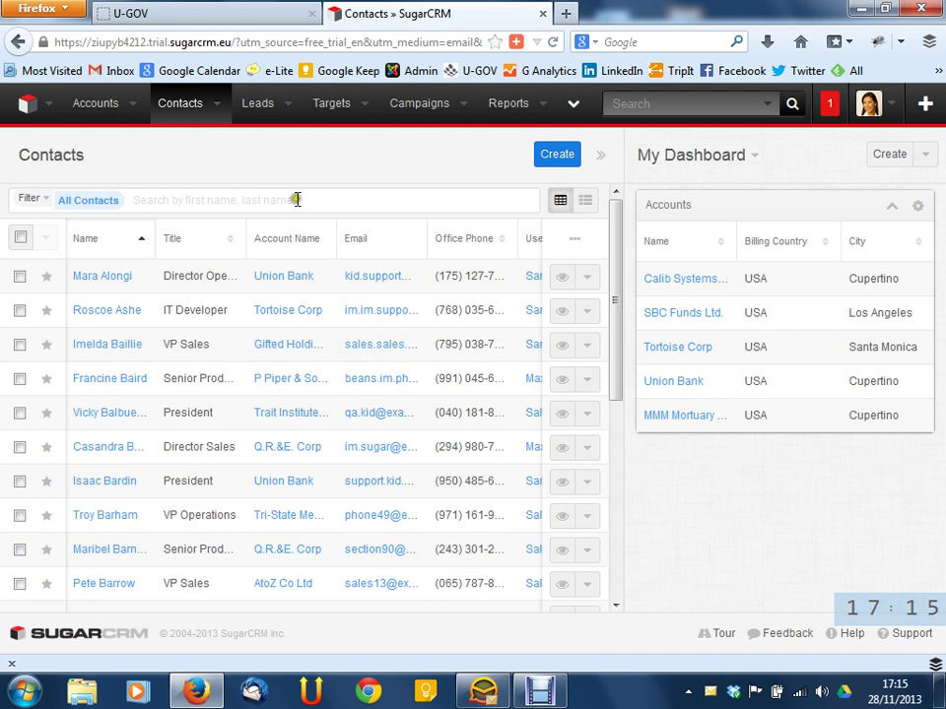
Review the predefined filters for contacts and the actions offered for the first contact in the list
{"action": "left_click", "coordinate": [49, 200]}
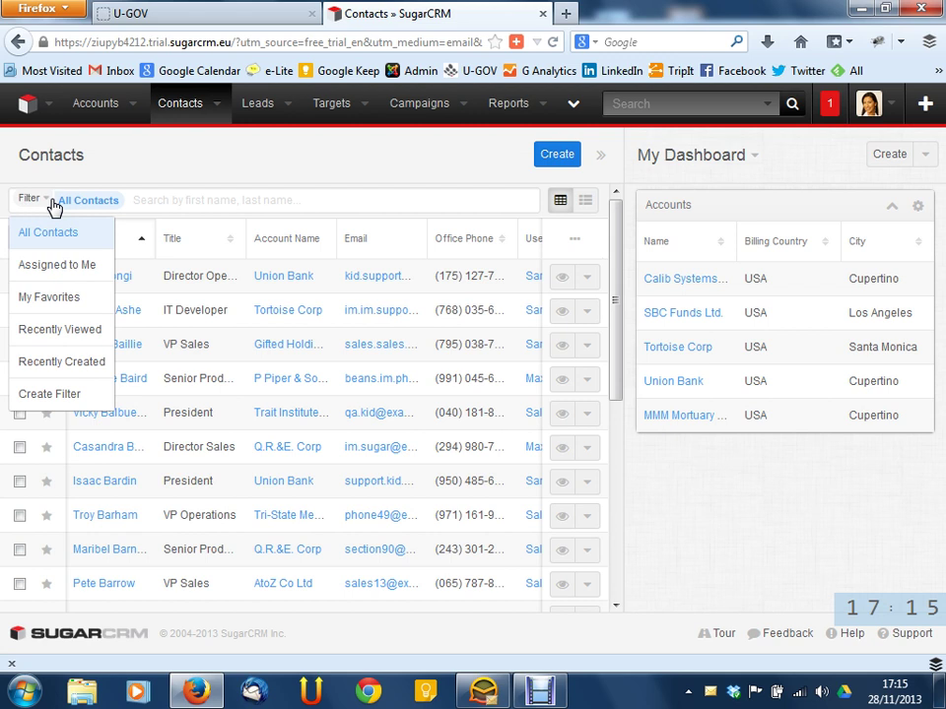
{"action": "left_click", "coordinate": [52, 202]}
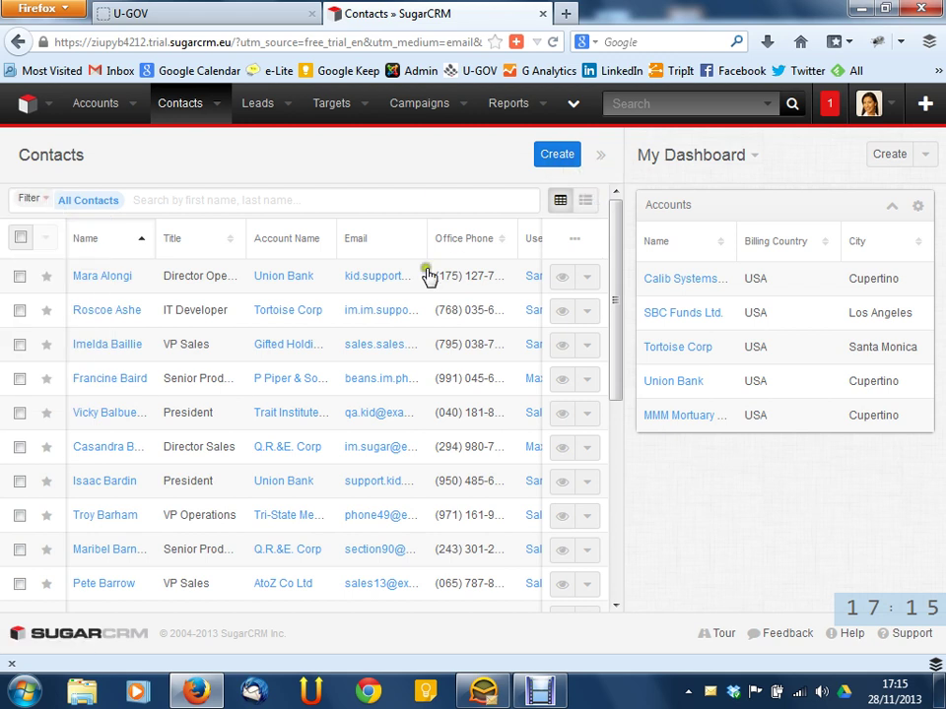
{"action": "left_click", "coordinate": [588, 280]}
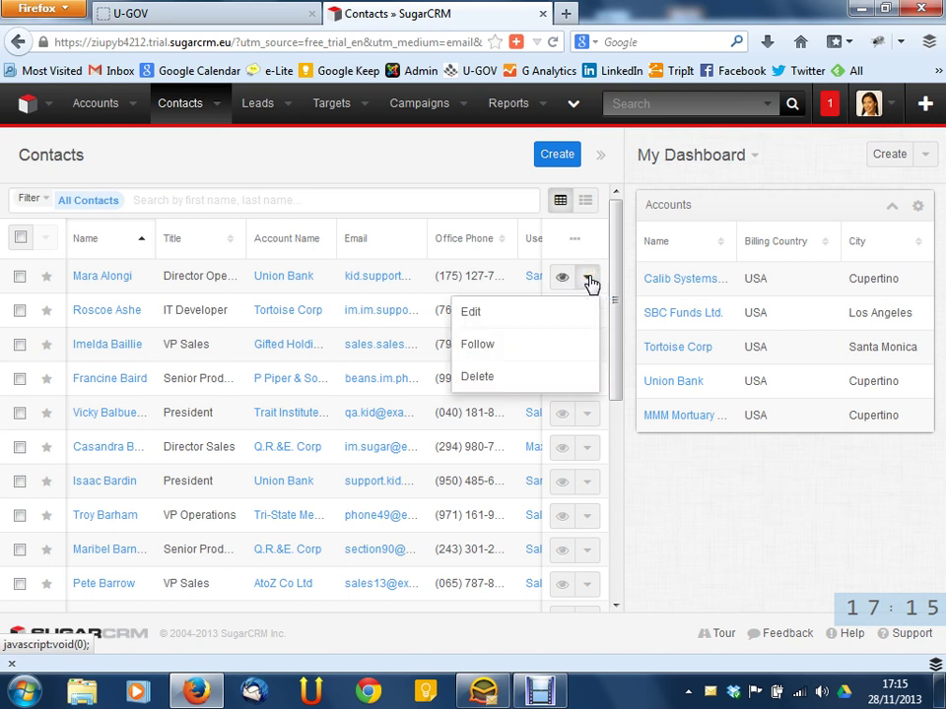
{"action": "left_click", "coordinate": [591, 281]}
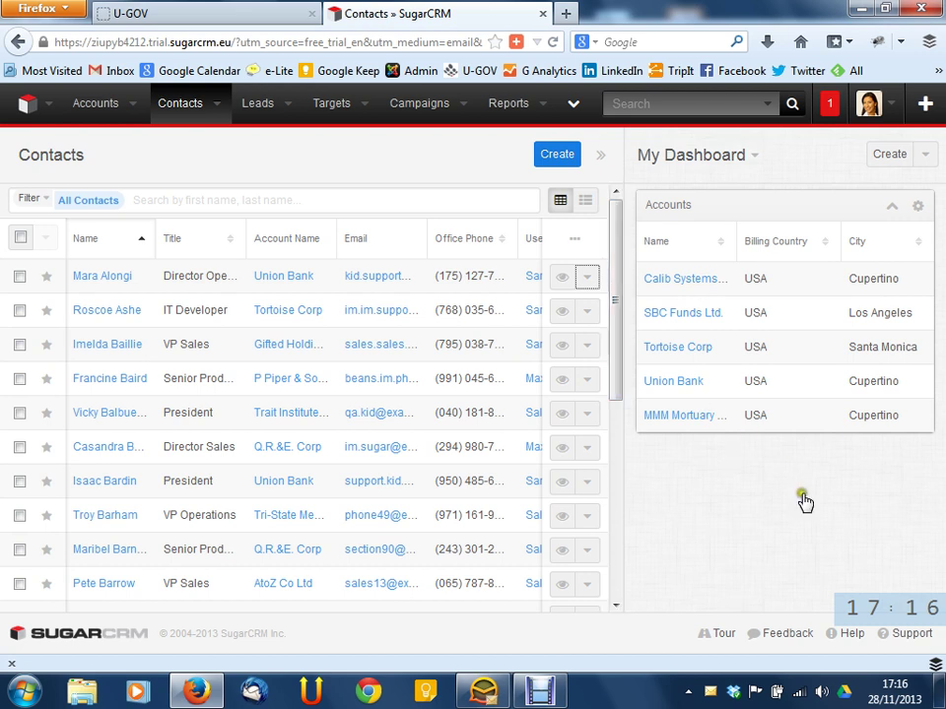
Look through the rest of the contacts list and check which additional modules SugarCRM offers
{"action": "scroll", "coordinate": [619, 358], "scroll_direction": "down", "scroll_amount": 2}
{"action": "scroll", "coordinate": [612, 429], "scroll_direction": "up", "scroll_amount": 2}
{"action": "scroll", "coordinate": [607, 388], "scroll_direction": "down", "scroll_amount": 5}
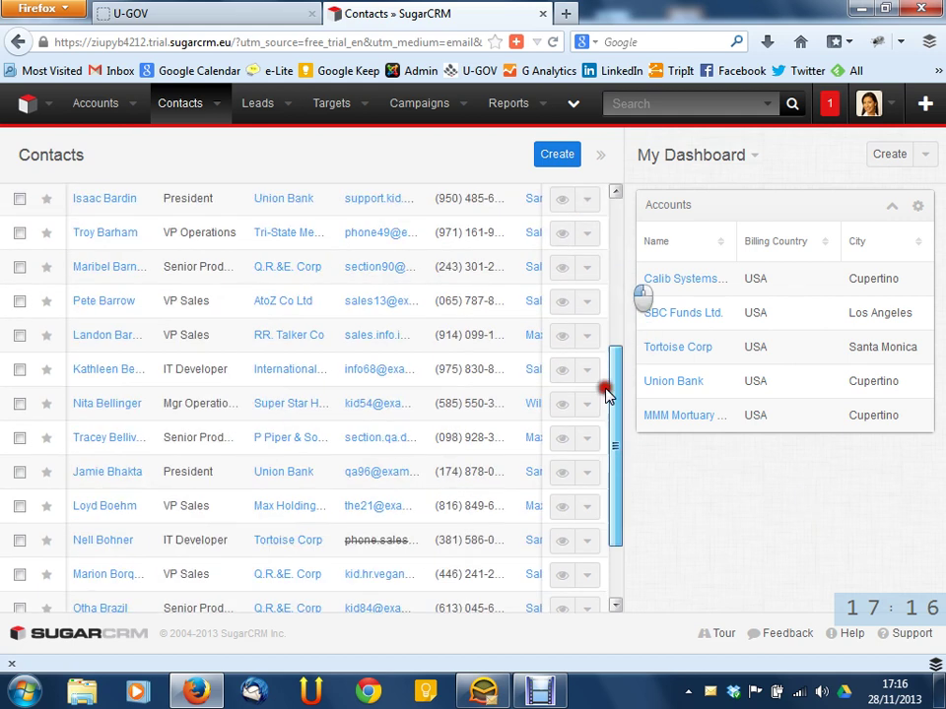
{"action": "left_click_drag", "start_coordinate": [623, 517], "coordinate": [617, 211]}
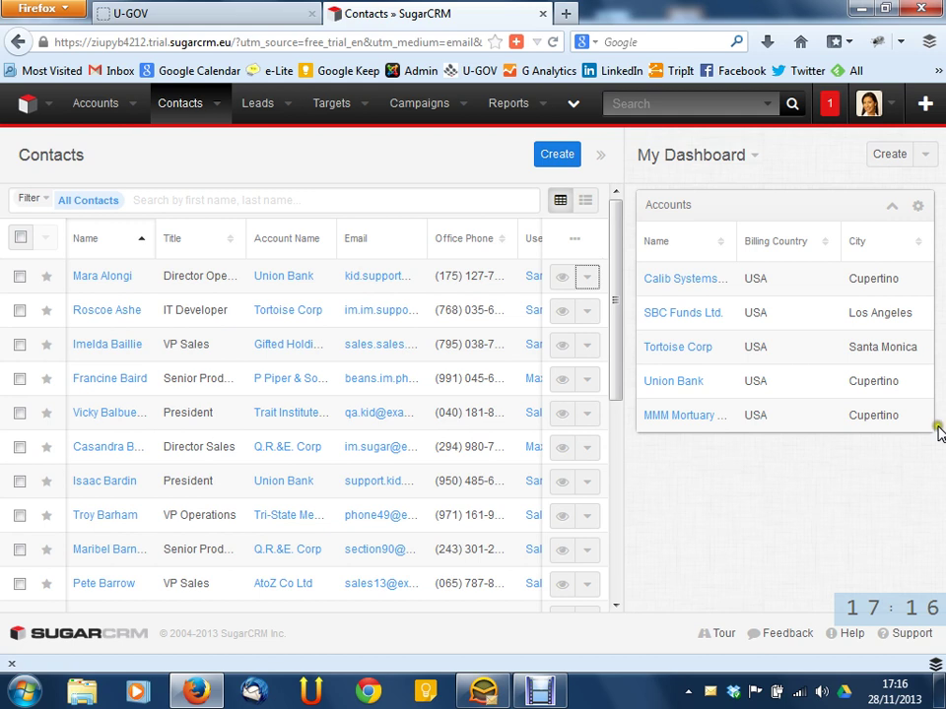
{"action": "left_click", "coordinate": [572, 105]}
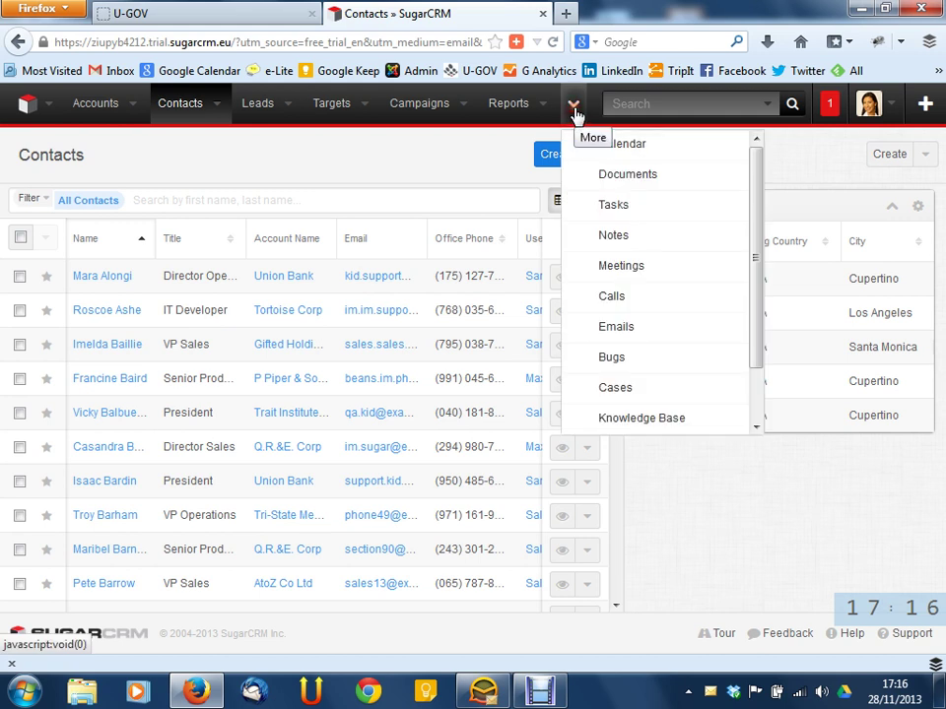
{"action": "left_click", "coordinate": [575, 110]}
{"action": "left_click", "coordinate": [578, 113]}
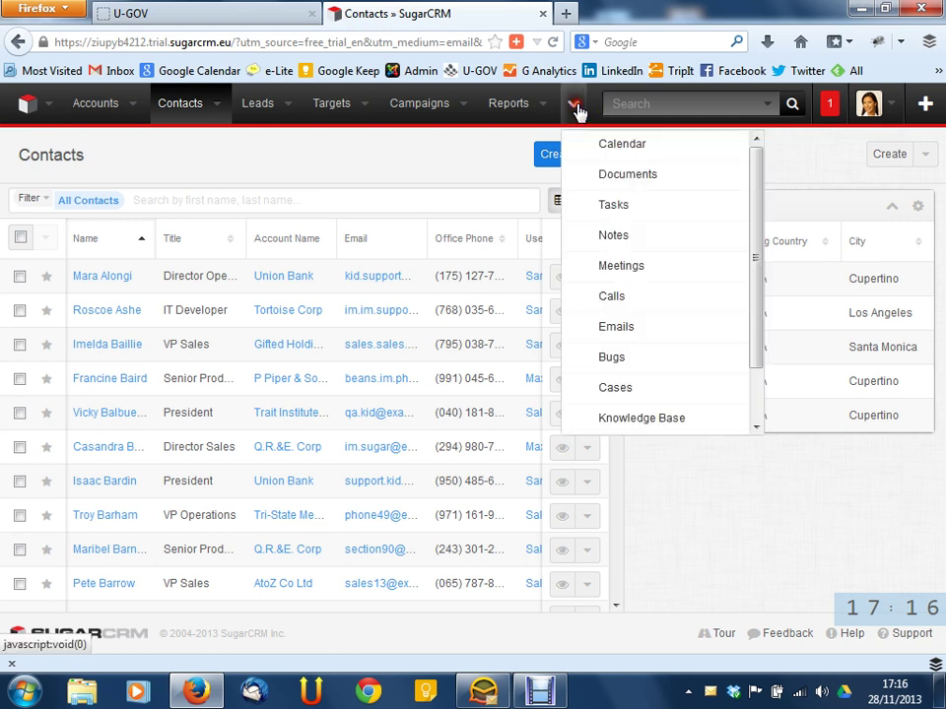
{"action": "left_click", "coordinate": [449, 202]}
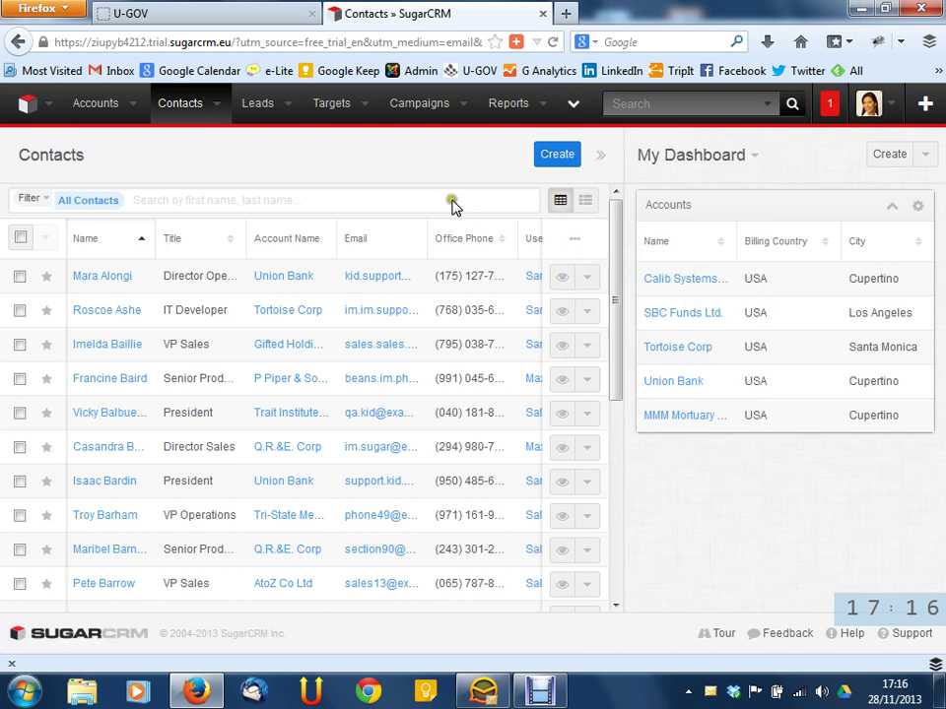
View the Targets list and open a blank form for creating a new contact
{"action": "left_click", "coordinate": [333, 113]}
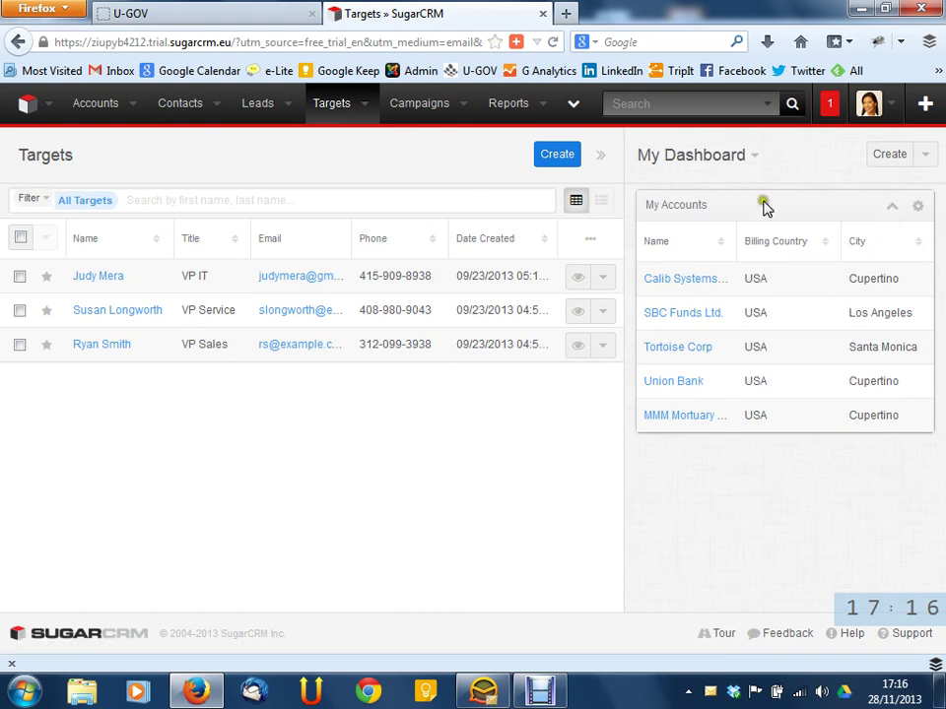
{"action": "left_click", "coordinate": [294, 112]}
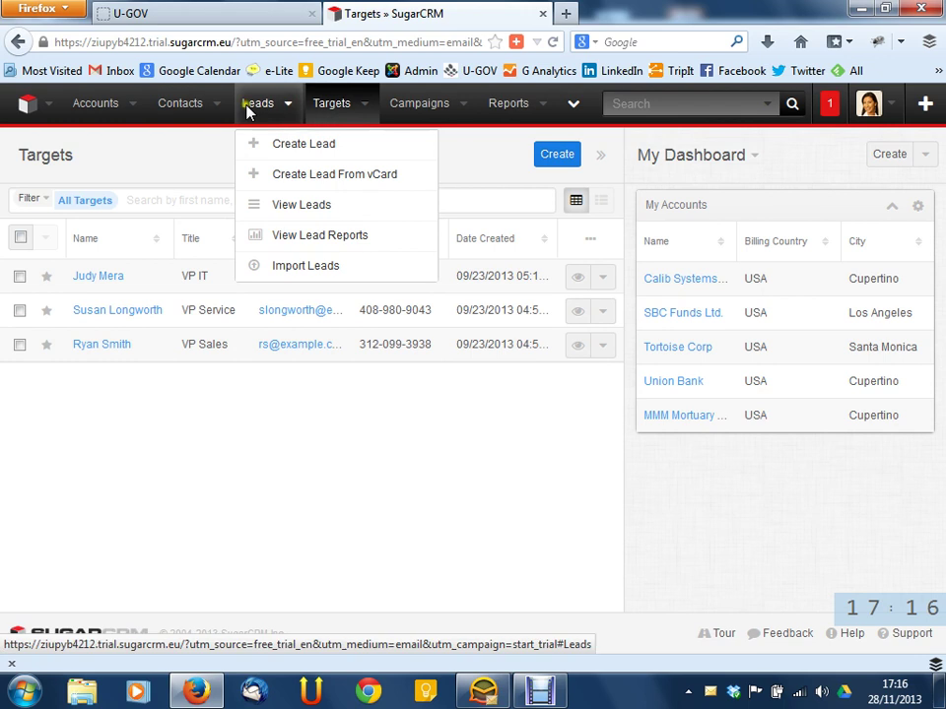
{"action": "left_click", "coordinate": [217, 111]}
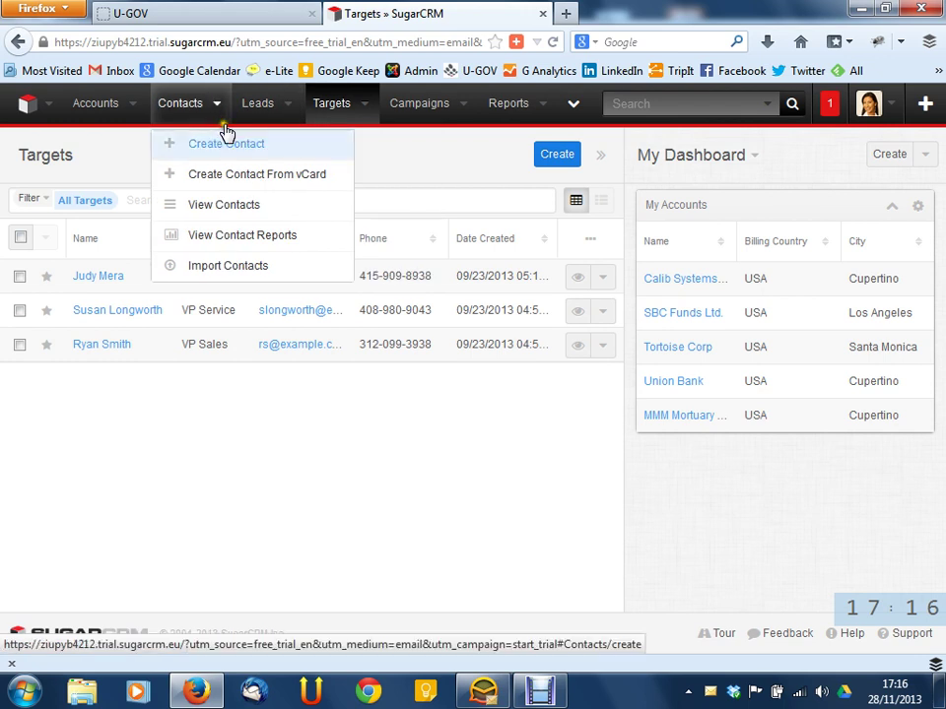
{"action": "left_click", "coordinate": [228, 145]}
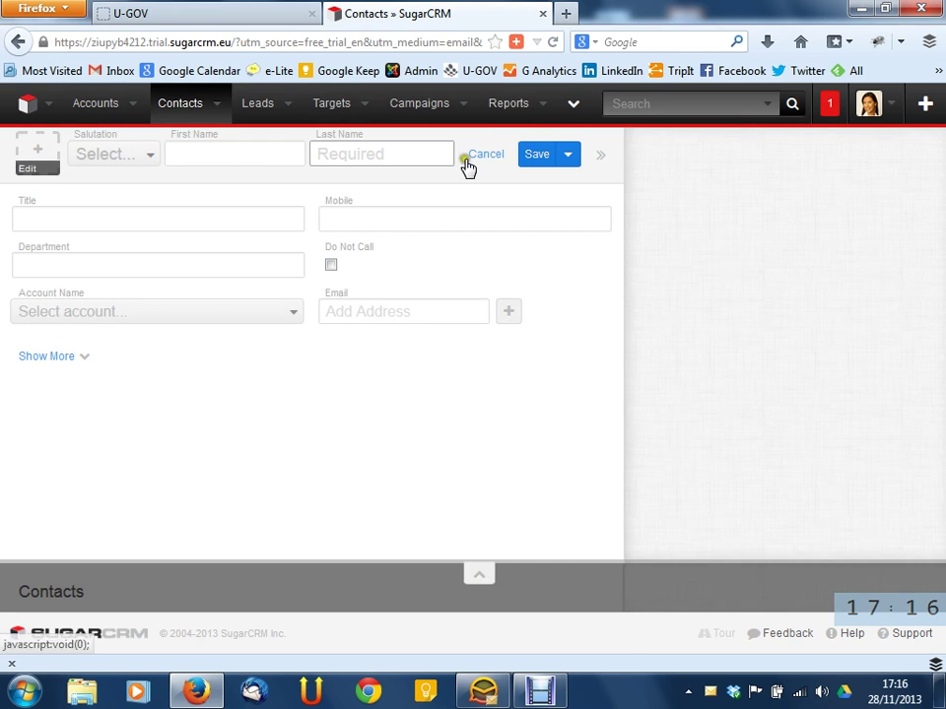
{"action": "left_click", "coordinate": [368, 154]}
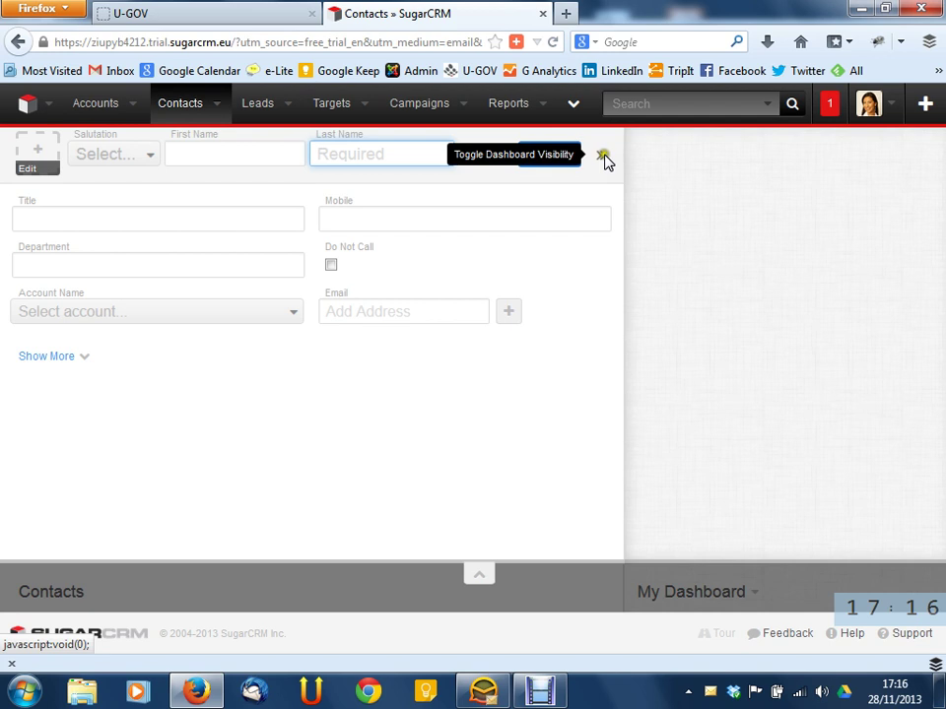
{"action": "left_click", "coordinate": [738, 167]}
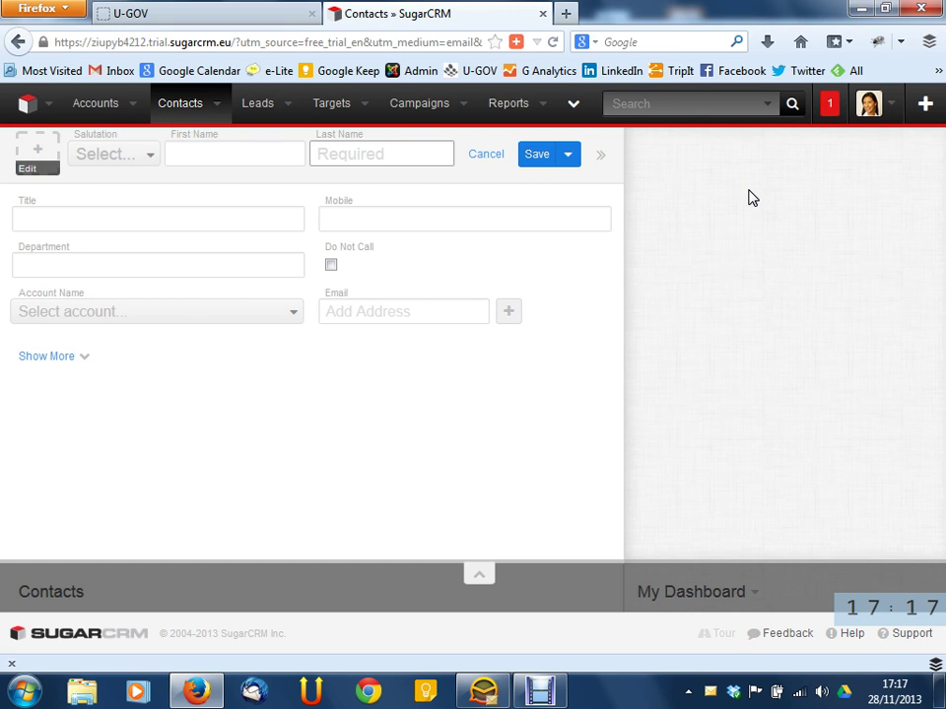
{"action": "left_click", "coordinate": [683, 191]}
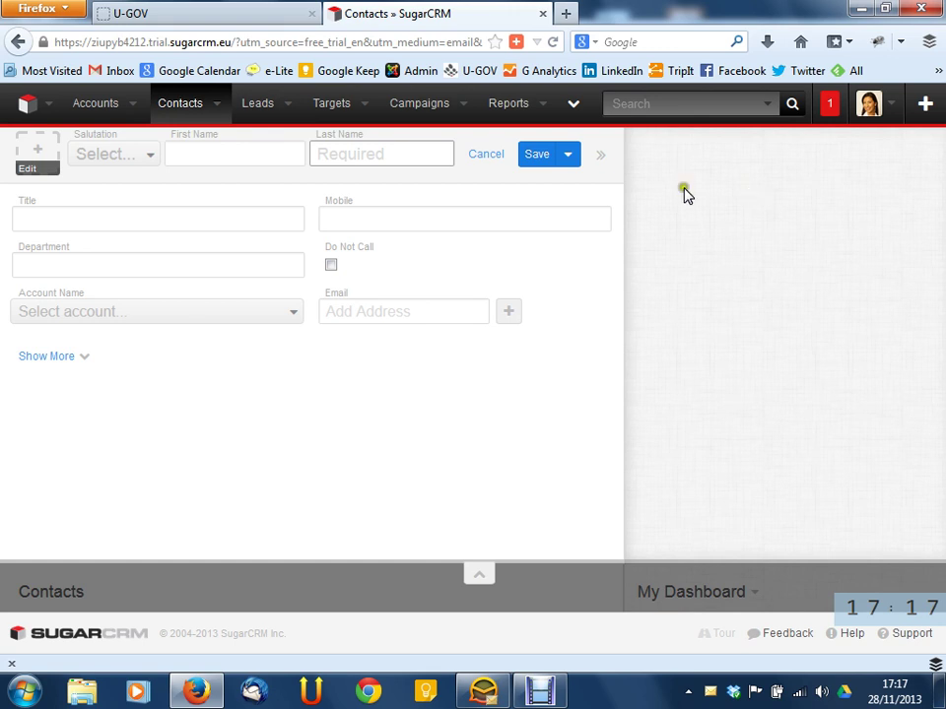
Examine the home, Accounts and Contacts actions and look through the list of additional modules
{"action": "left_click", "coordinate": [52, 106]}
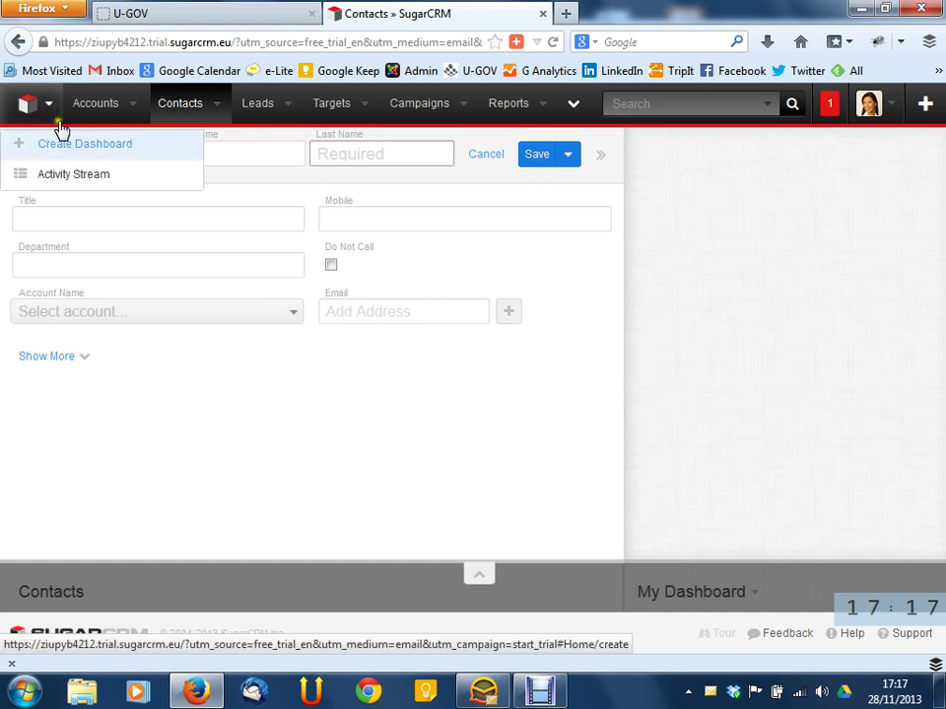
{"action": "left_click", "coordinate": [141, 102]}
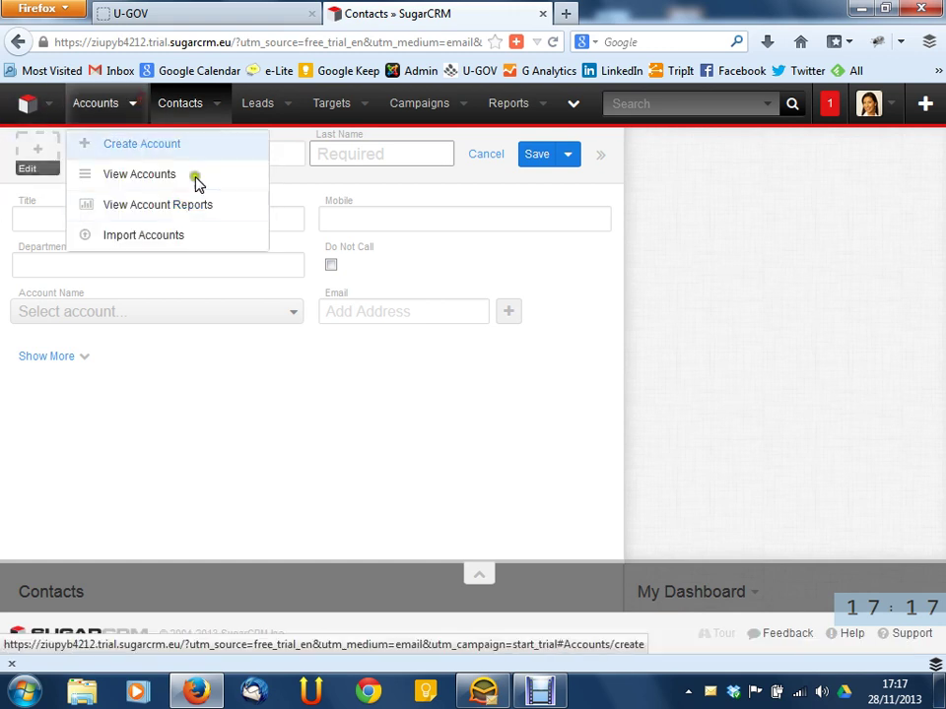
{"action": "left_click", "coordinate": [223, 112]}
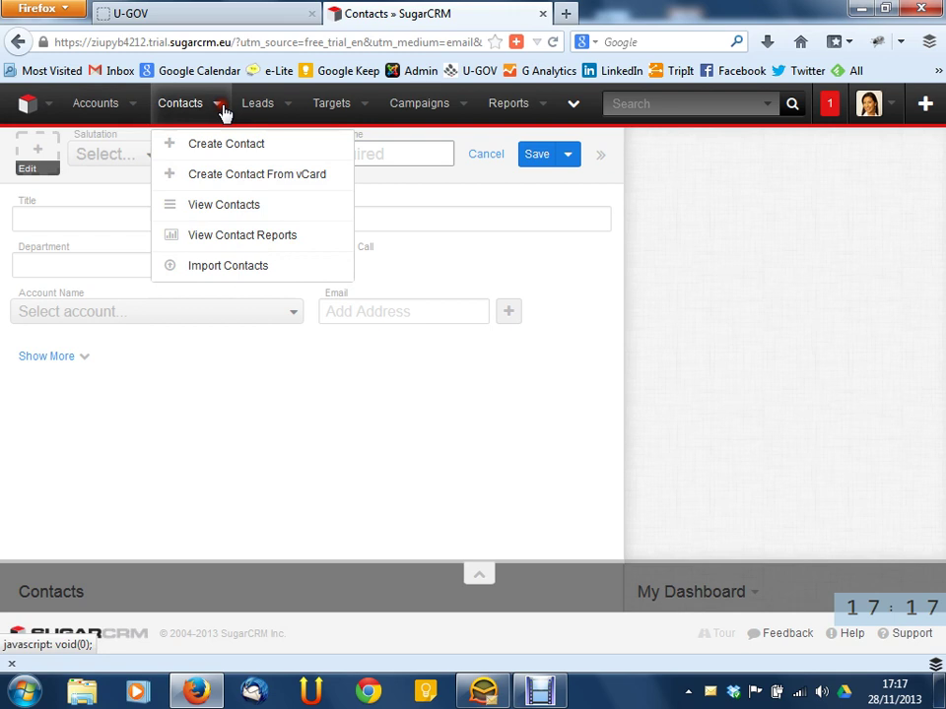
{"action": "left_click", "coordinate": [543, 104]}
{"action": "left_click", "coordinate": [544, 105]}
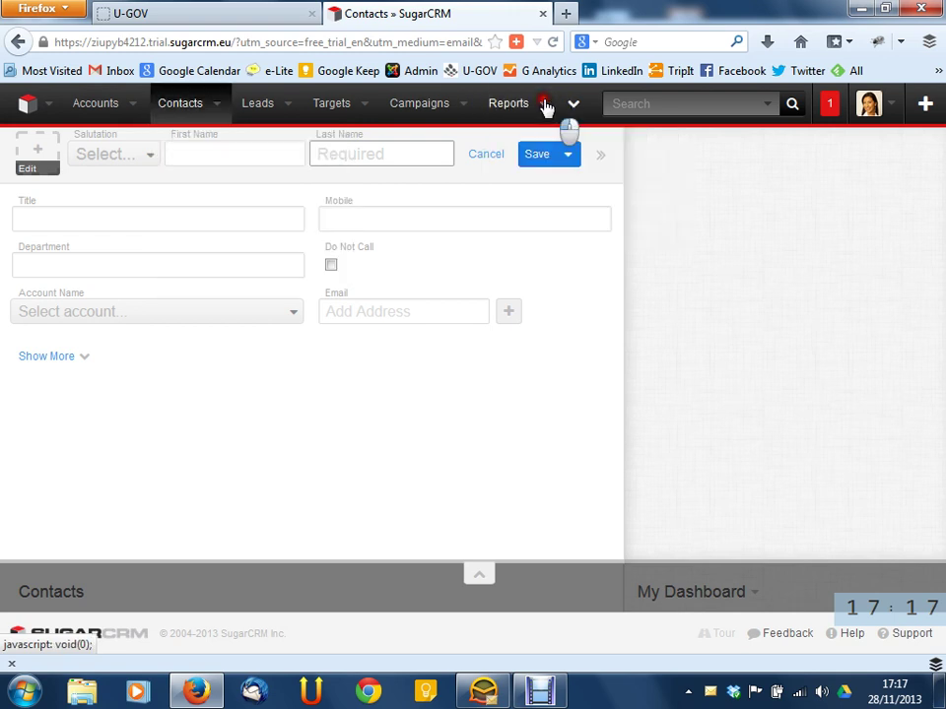
{"action": "left_click", "coordinate": [570, 107]}
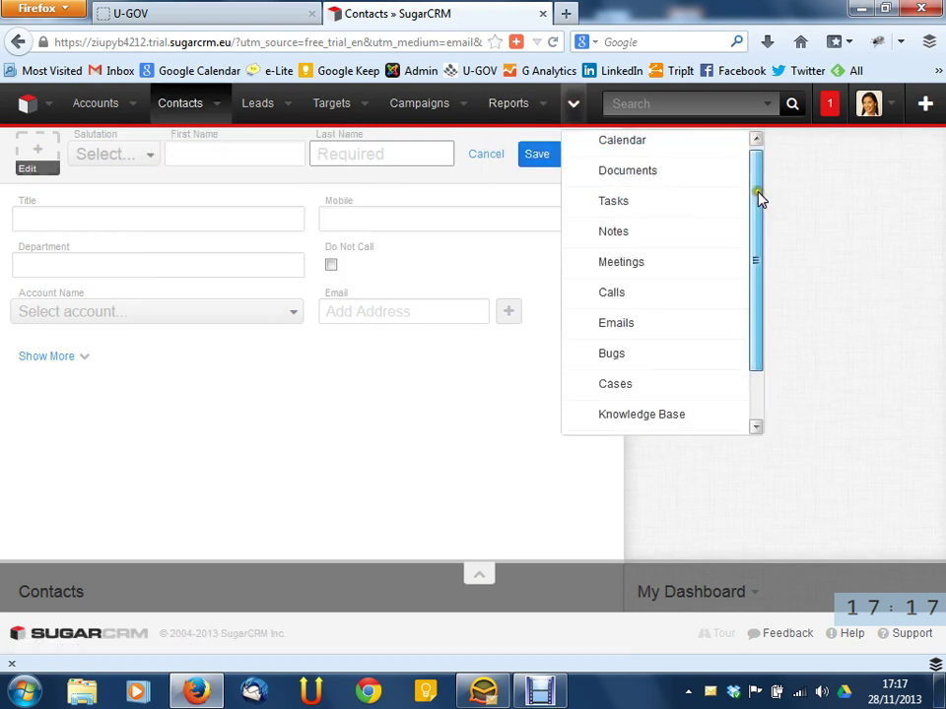
{"action": "left_click_drag", "start_coordinate": [756, 198], "coordinate": [724, 186]}
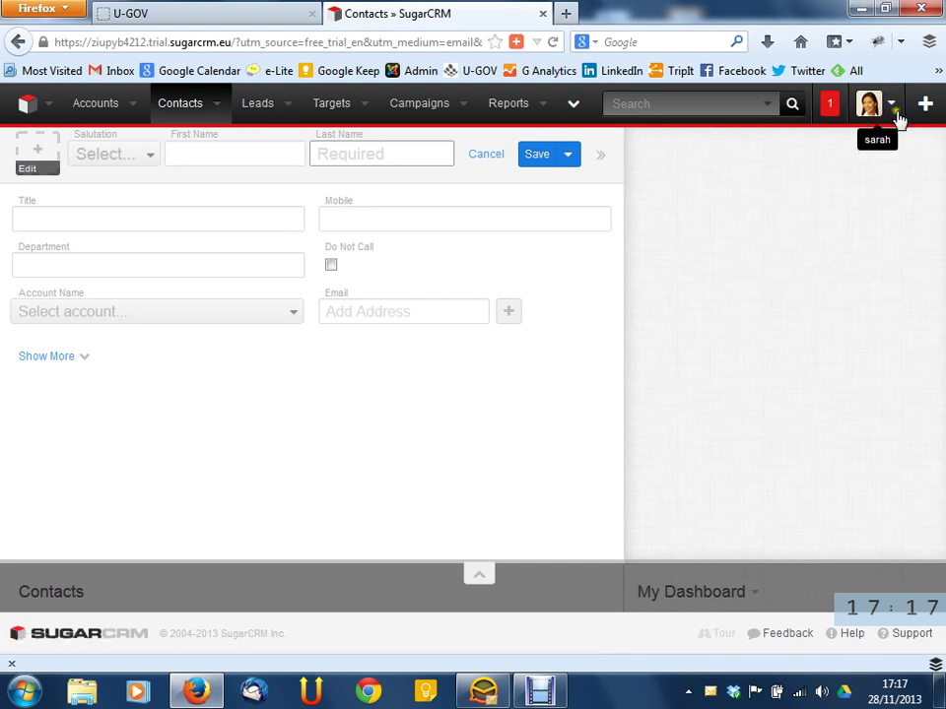
Open the Tasks list and discard the unsaved new contact
{"action": "left_click", "coordinate": [577, 105]}
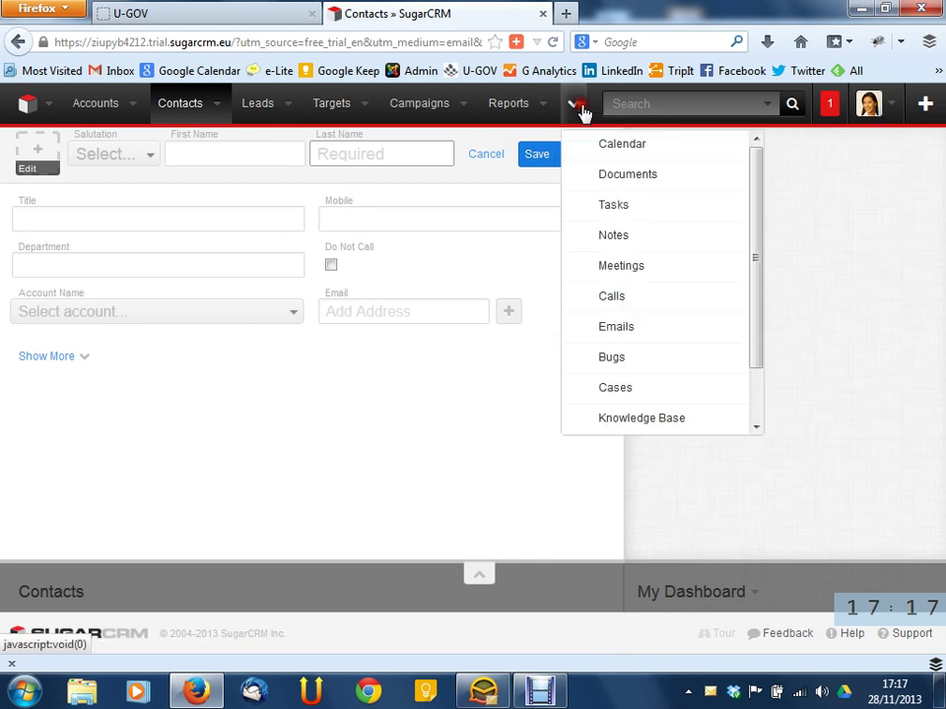
{"action": "left_click", "coordinate": [634, 206]}
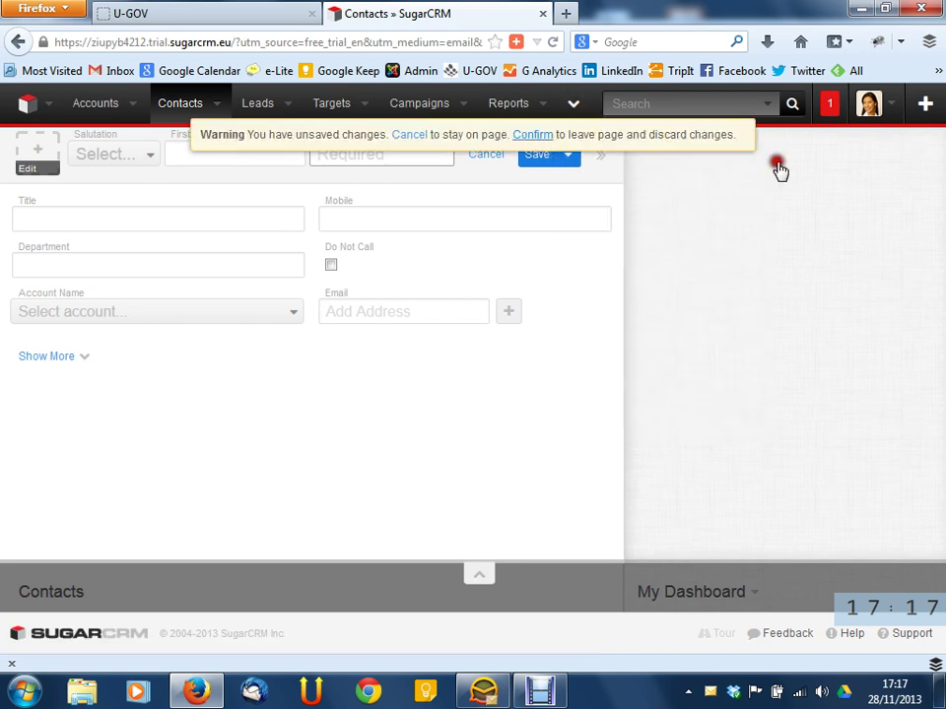
{"action": "left_click", "coordinate": [532, 134]}
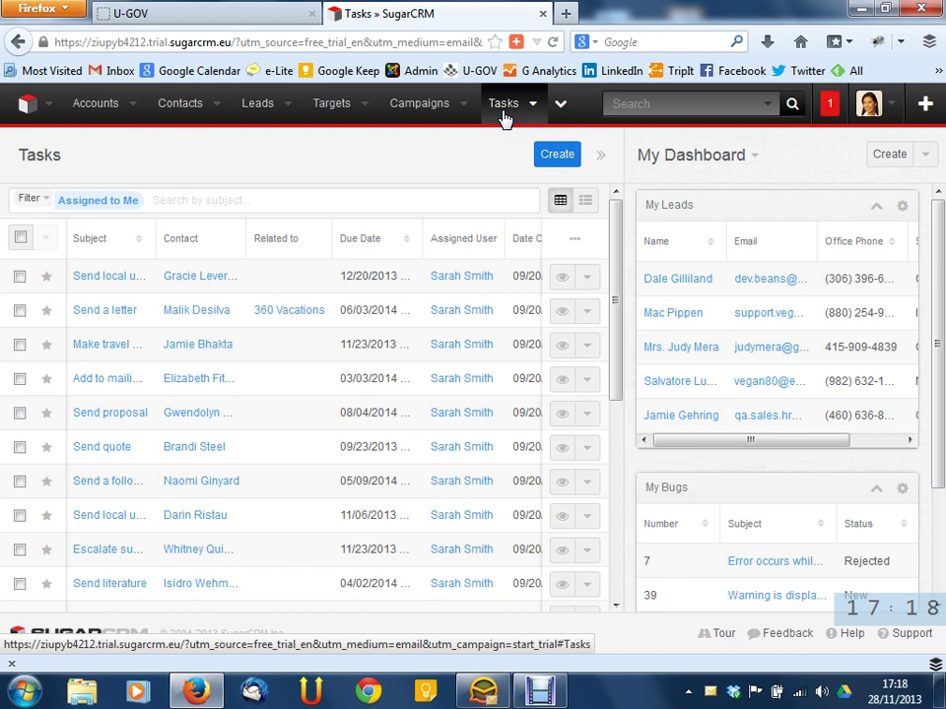
Examine the actions available for tasks, campaigns, targets, leads and contacts while keeping the Tasks list open
{"action": "left_click", "coordinate": [615, 252]}
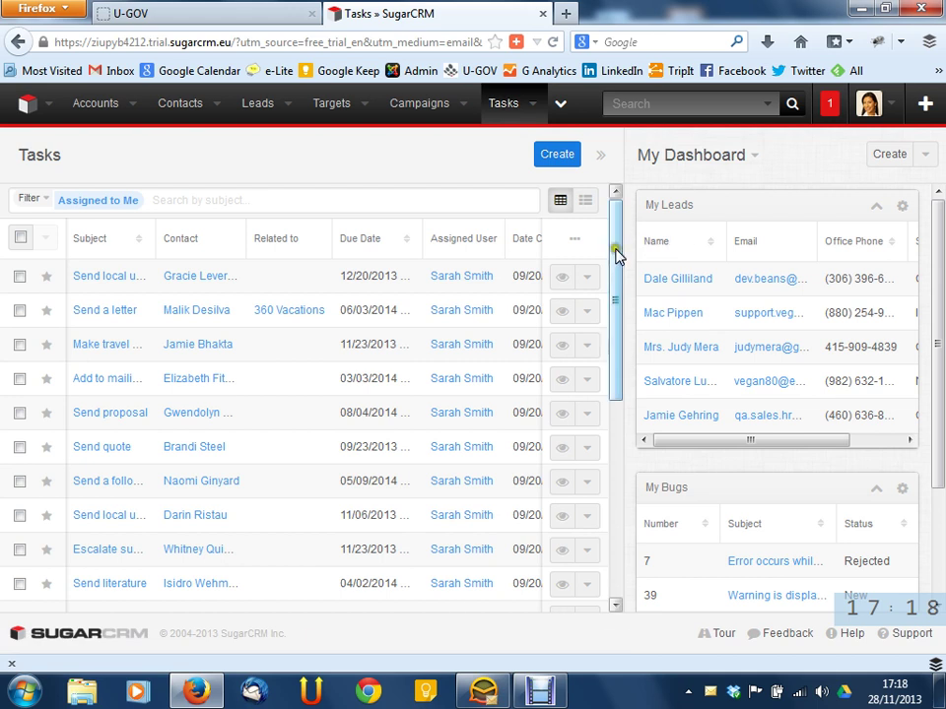
{"action": "left_click_drag", "start_coordinate": [621, 253], "coordinate": [549, 190]}
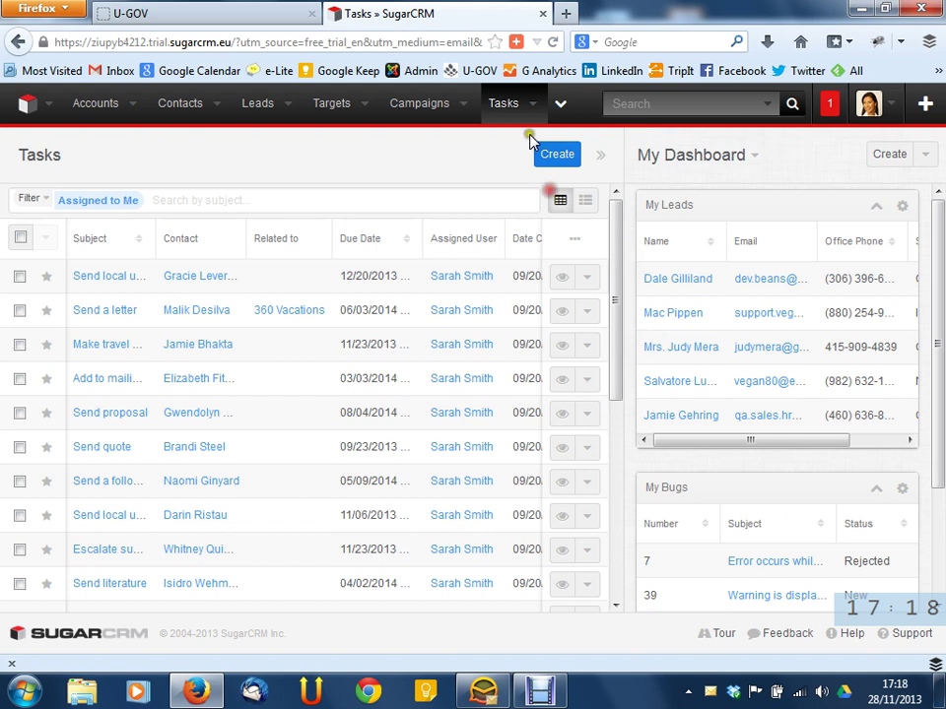
{"action": "left_click", "coordinate": [533, 109]}
{"action": "left_click", "coordinate": [533, 110]}
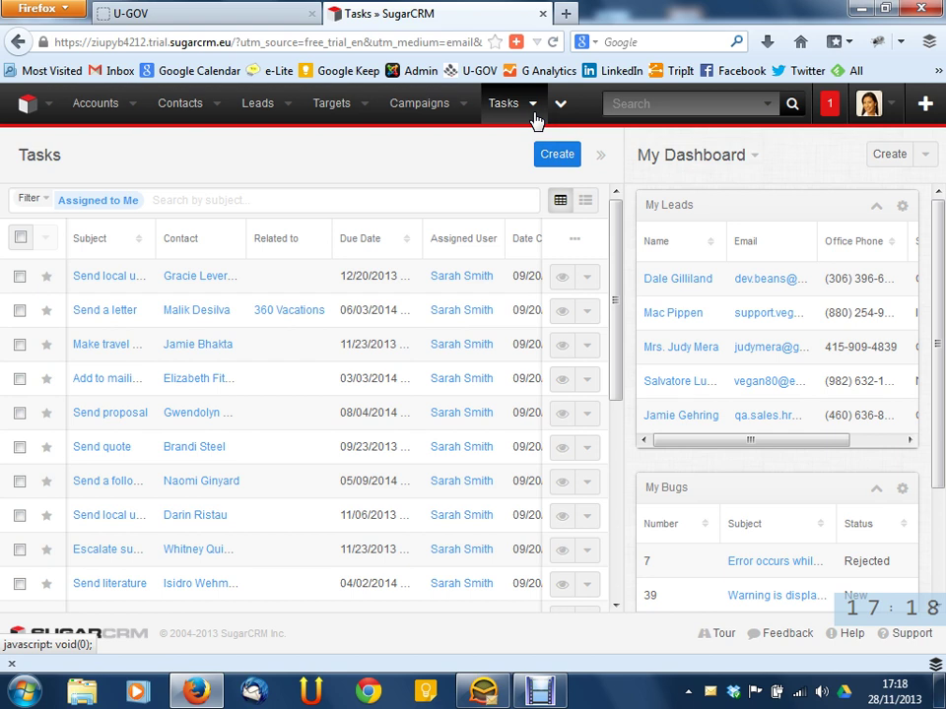
{"action": "left_click", "coordinate": [533, 110]}
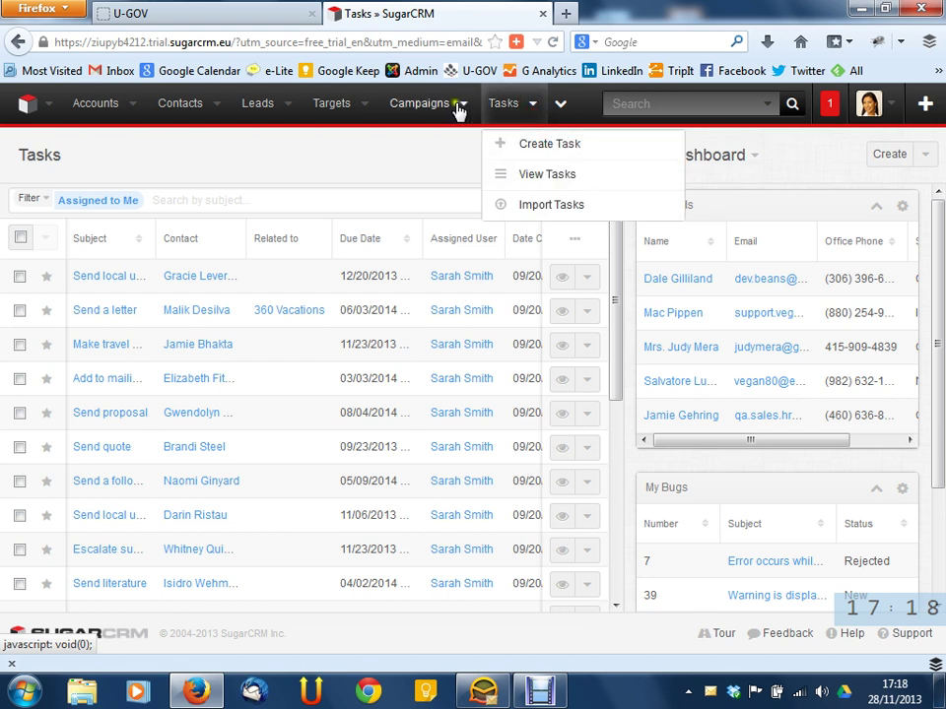
{"action": "left_click", "coordinate": [460, 109]}
{"action": "left_click", "coordinate": [534, 107]}
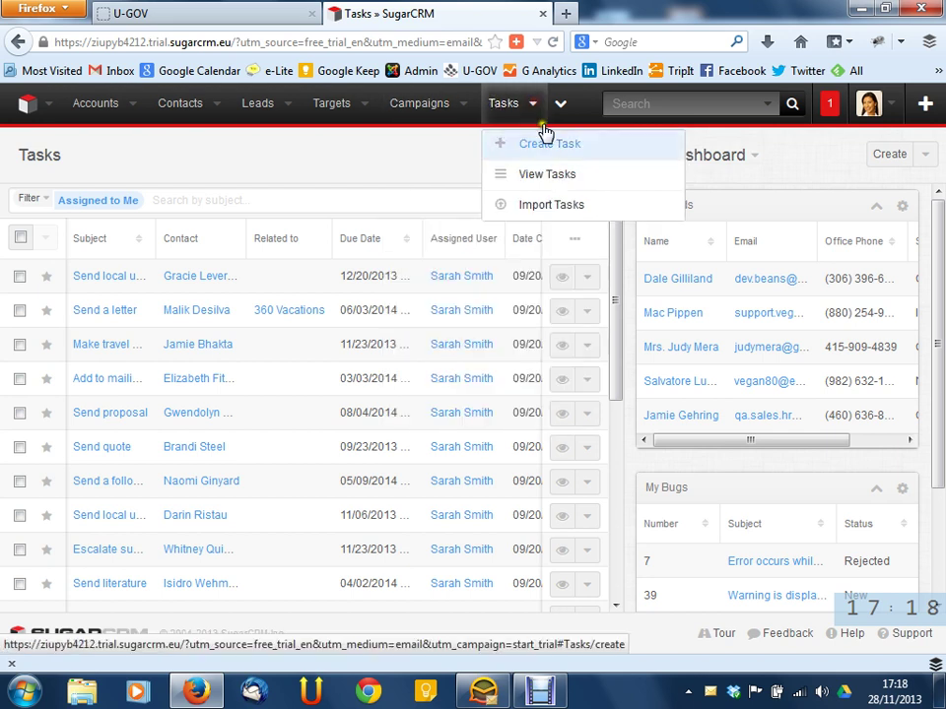
{"action": "left_click", "coordinate": [469, 102]}
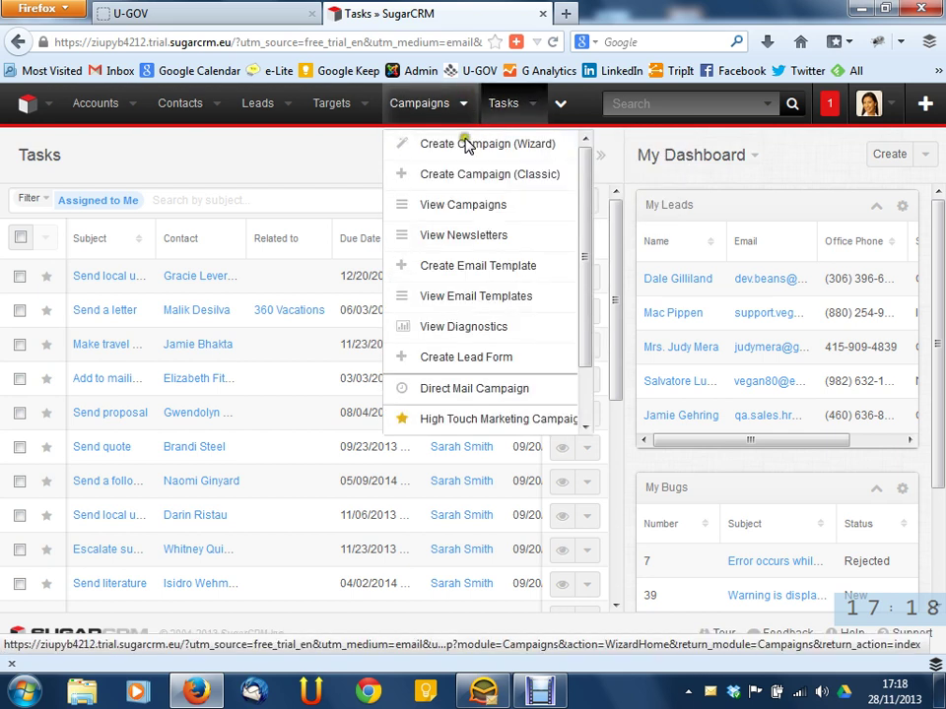
{"action": "left_click", "coordinate": [361, 104]}
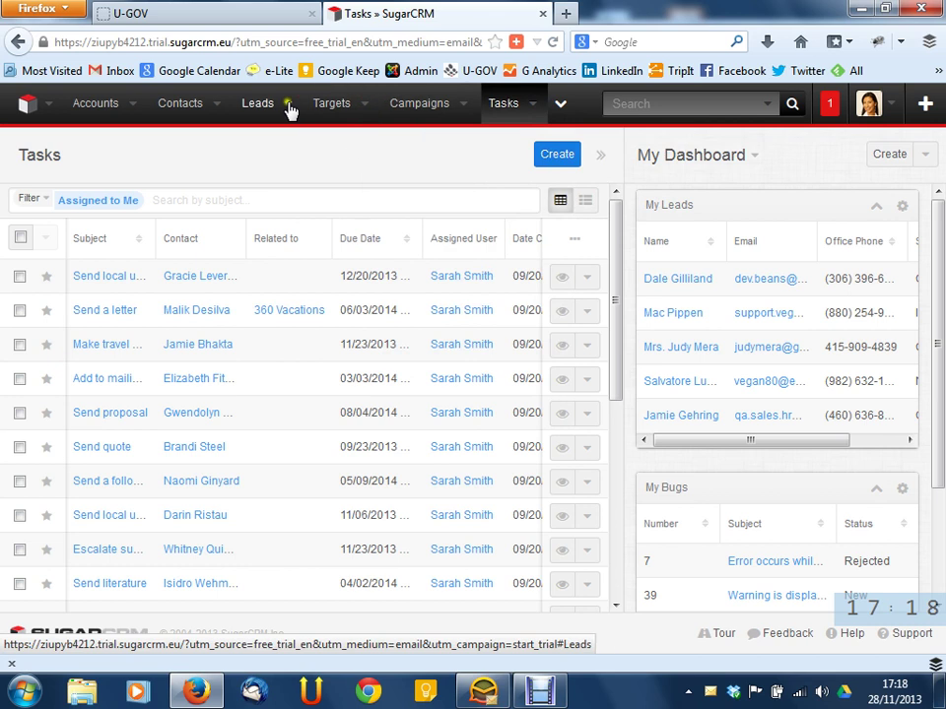
{"action": "left_click", "coordinate": [284, 109]}
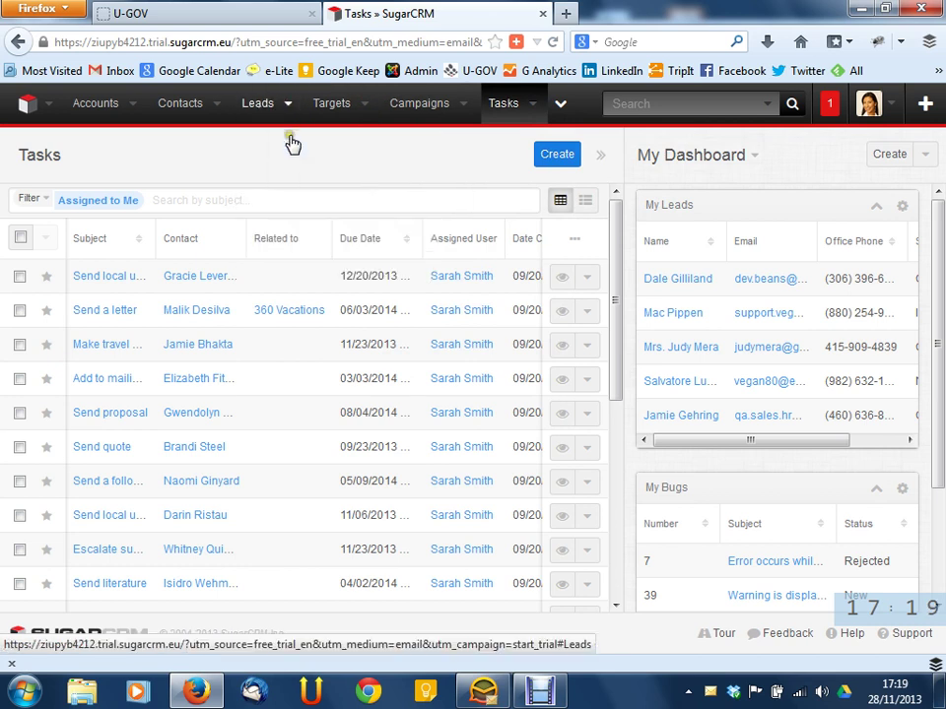
{"action": "left_click", "coordinate": [219, 105]}
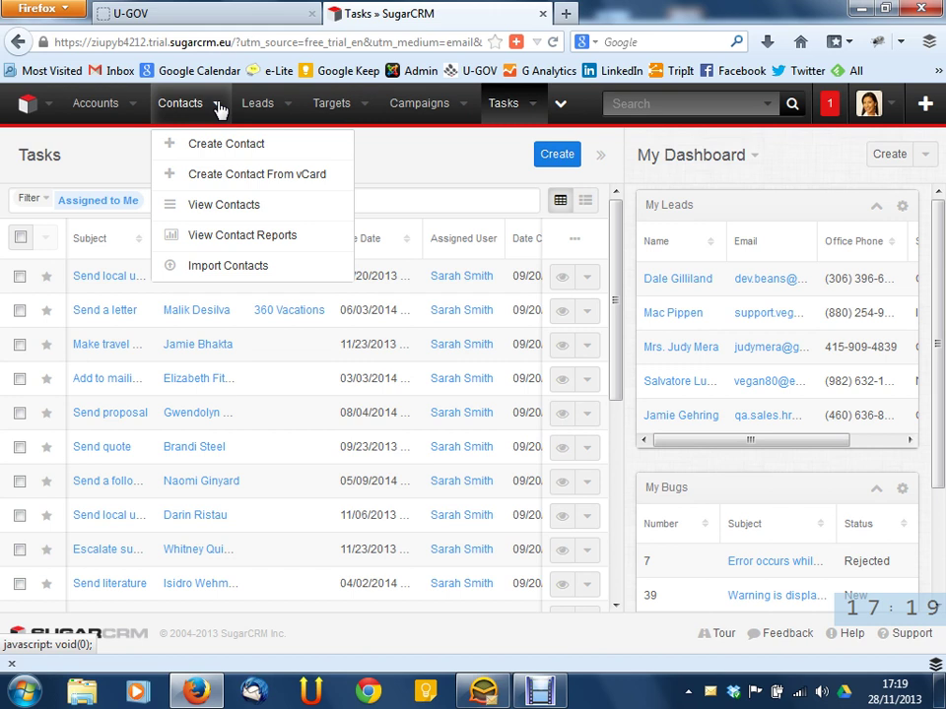
{"action": "left_click", "coordinate": [219, 104]}
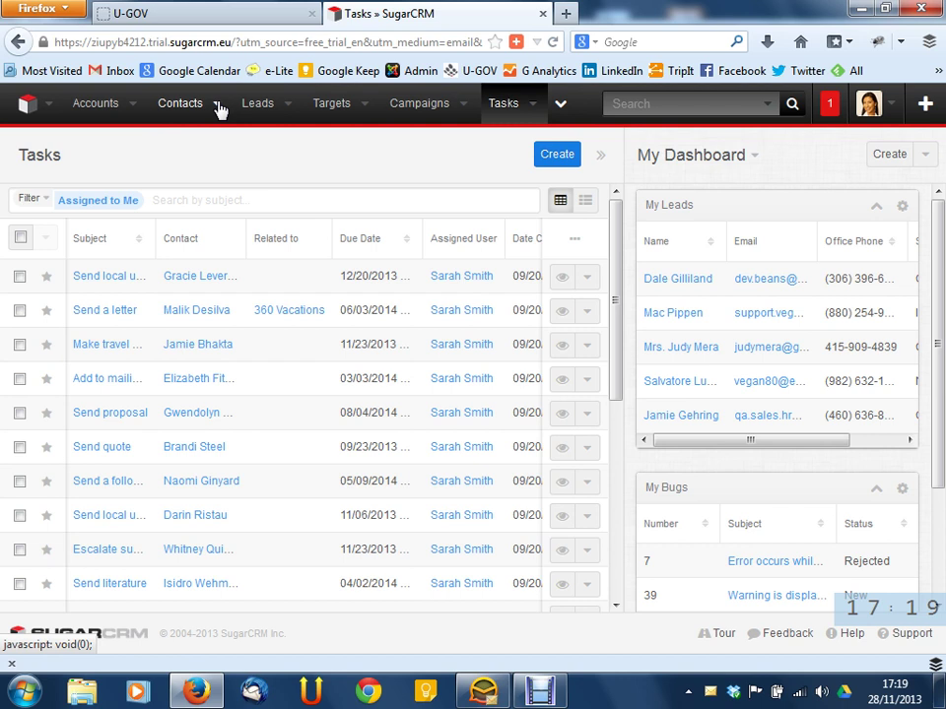
Preview the "Send local user group information" task, close the preview and look over the Tasks list
{"action": "left_click", "coordinate": [559, 280]}
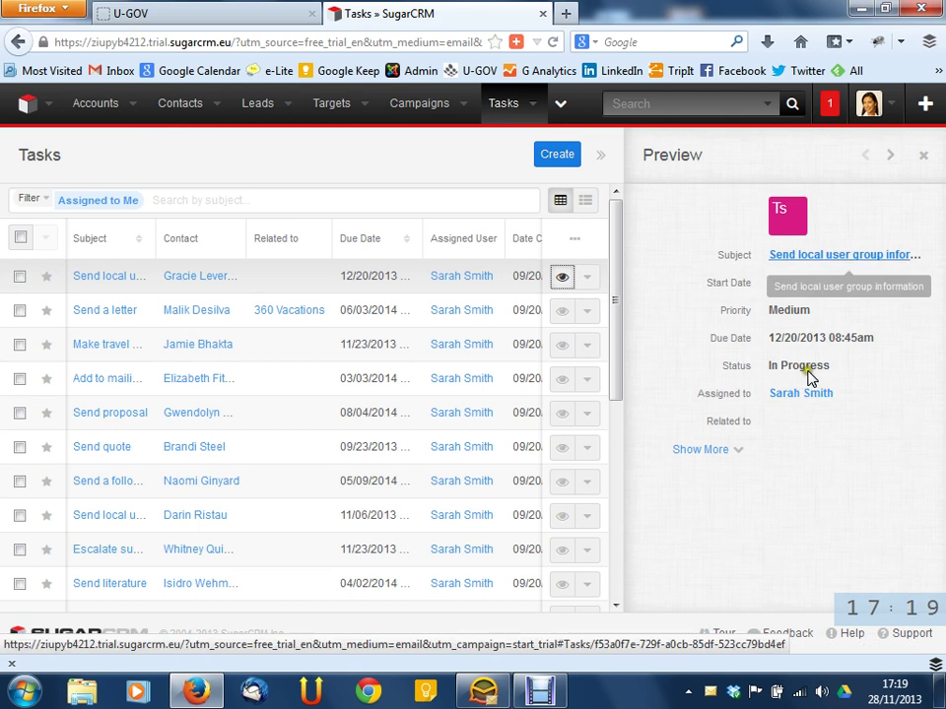
{"action": "left_click", "coordinate": [921, 154]}
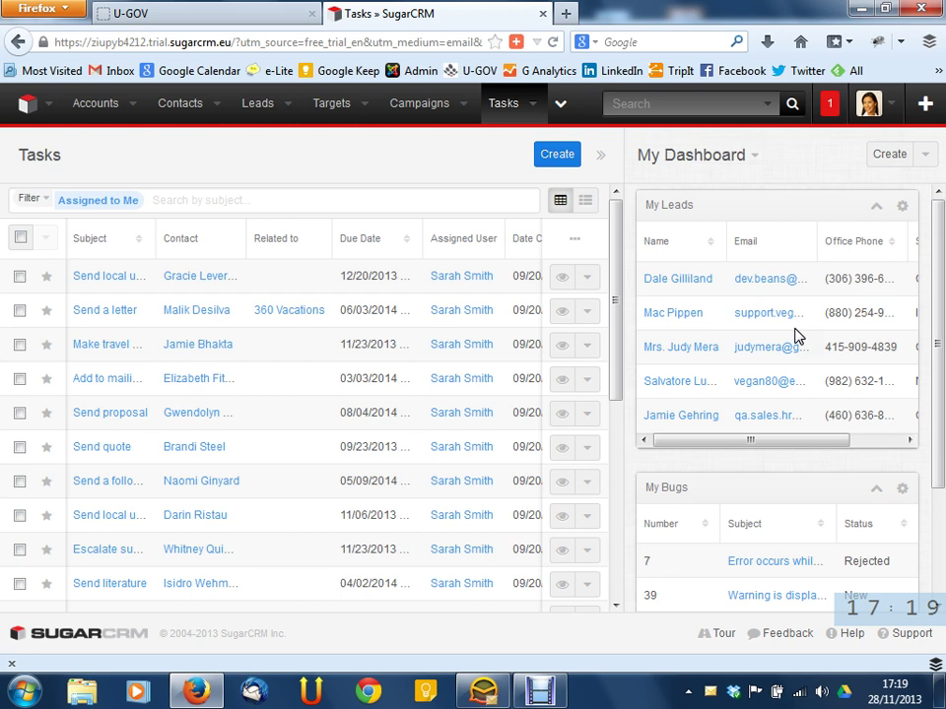
{"action": "mouse_move", "coordinate": [606, 283]}
{"action": "left_mouse_down"}
{"action": "mouse_move", "coordinate": [617, 281]}
{"action": "mouse_move", "coordinate": [619, 373]}
{"action": "mouse_move", "coordinate": [615, 289]}
{"action": "left_mouse_up"}
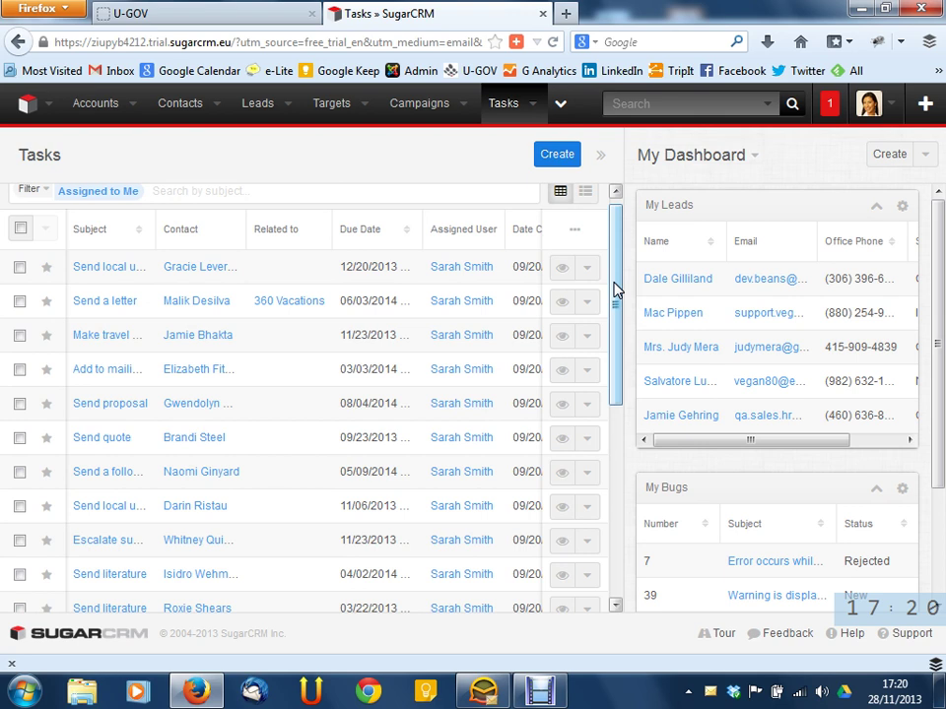
{"action": "left_click", "coordinate": [616, 284]}
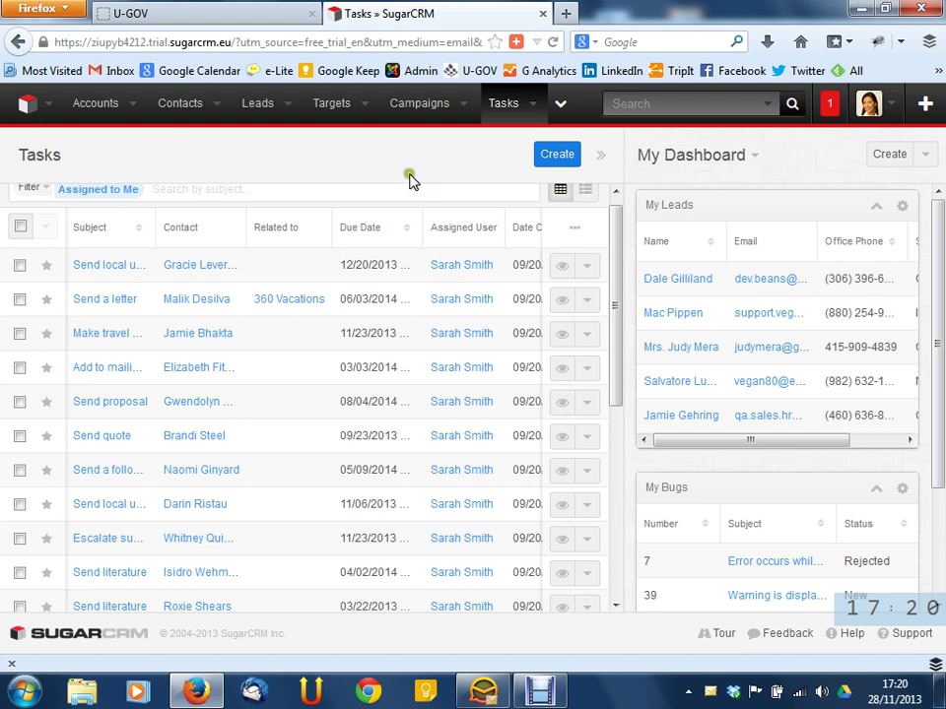
Review the Campaigns actions, reload the Tasks list and look through the additional modules from Reports to Knowledge Base
{"action": "left_click", "coordinate": [467, 104]}
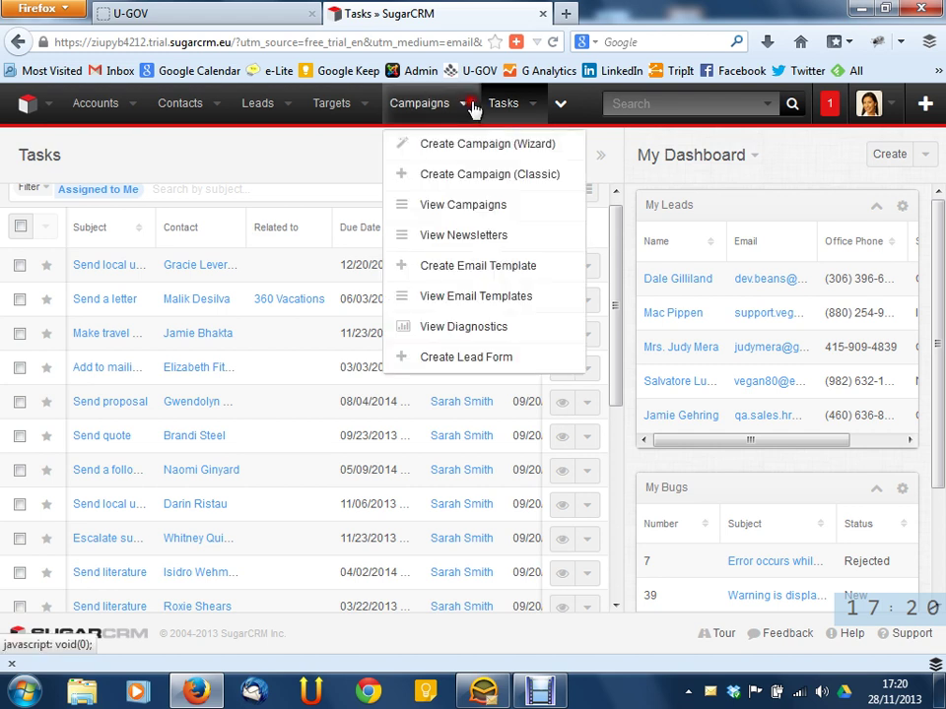
{"action": "left_click", "coordinate": [564, 105]}
{"action": "left_click", "coordinate": [566, 105]}
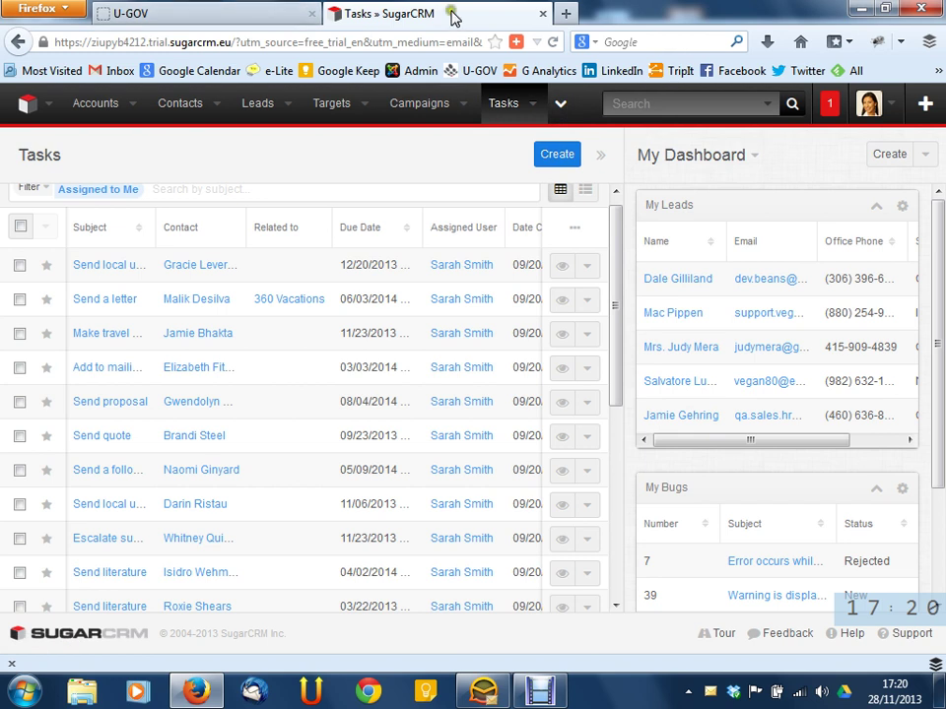
{"action": "left_click_drag", "start_coordinate": [617, 241], "coordinate": [527, 198]}
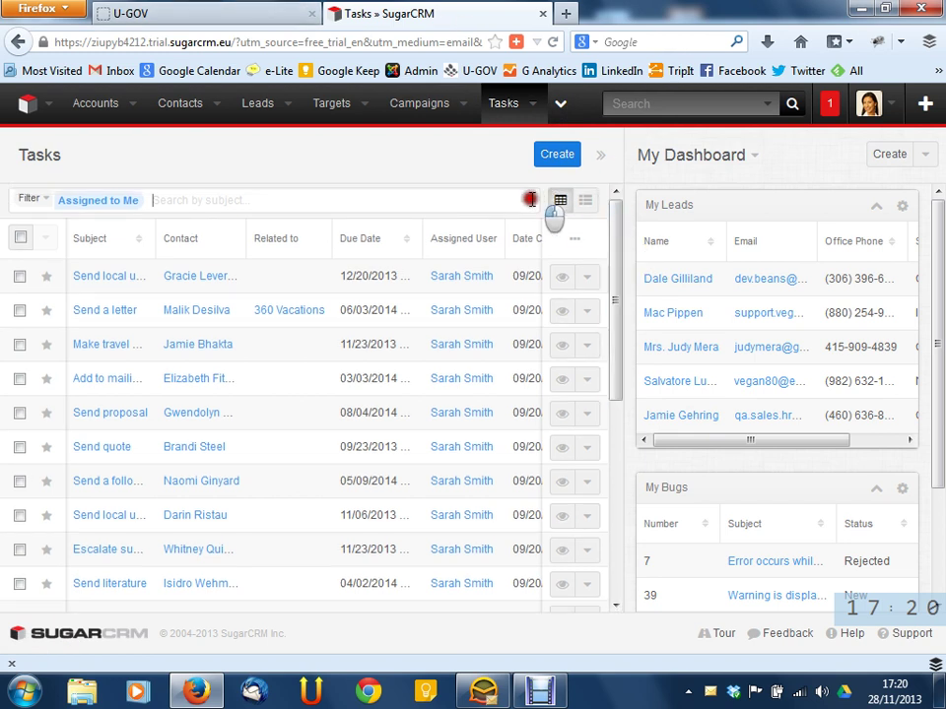
{"action": "left_click", "coordinate": [511, 109]}
{"action": "left_click", "coordinate": [561, 107]}
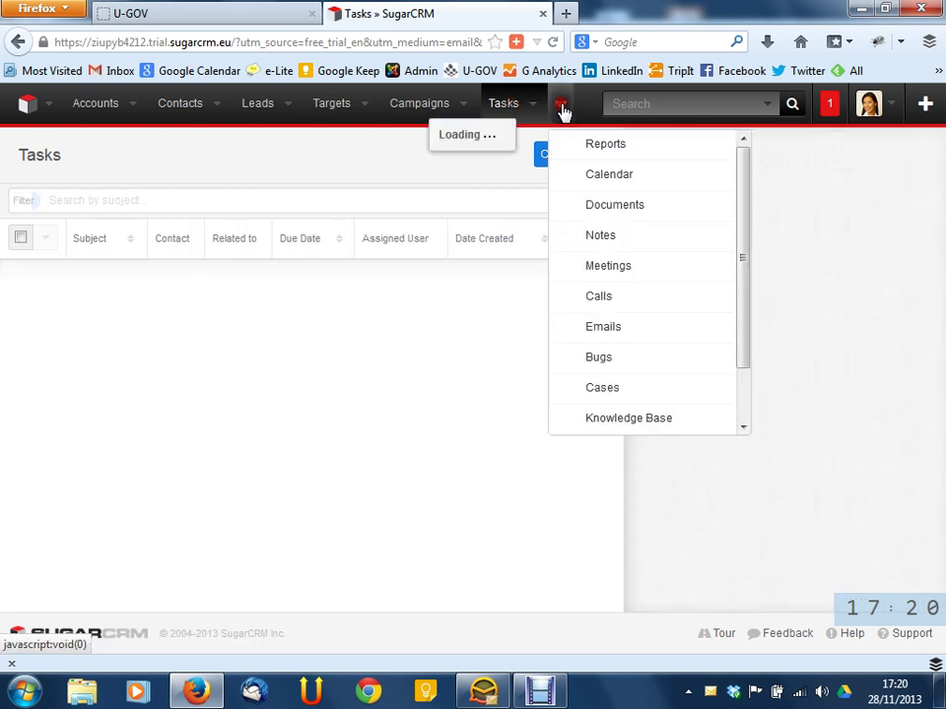
{"action": "left_click", "coordinate": [646, 106]}
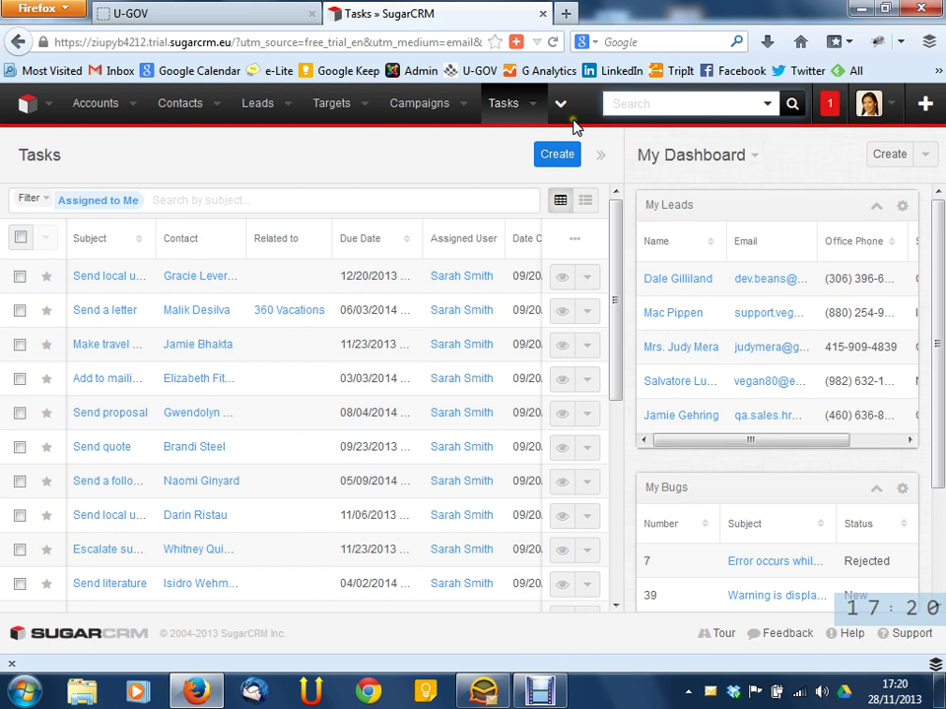
Compare U-GOV's function menu with SugarCRM's Tasks page by switching between the two sites
{"action": "left_click", "coordinate": [239, 16]}
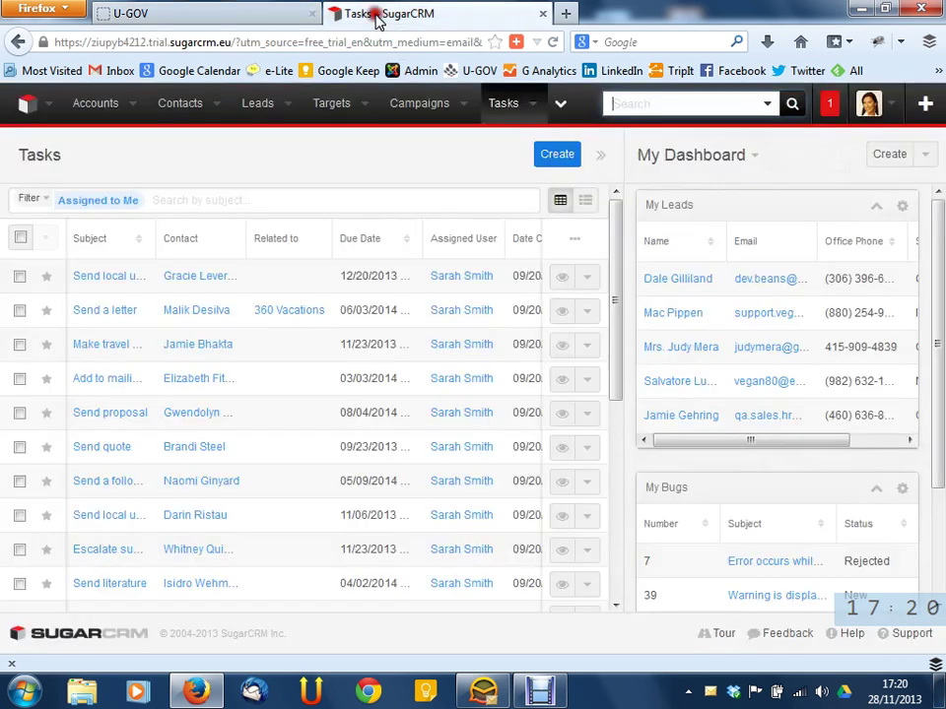
{"action": "left_click", "coordinate": [376, 15]}
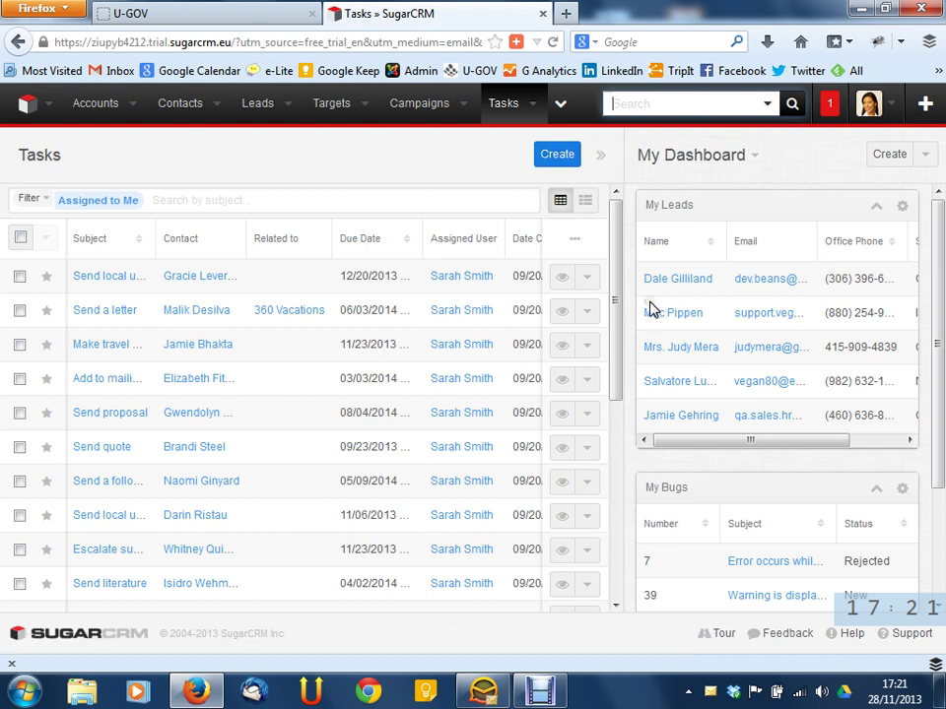
{"action": "left_click", "coordinate": [264, 24]}
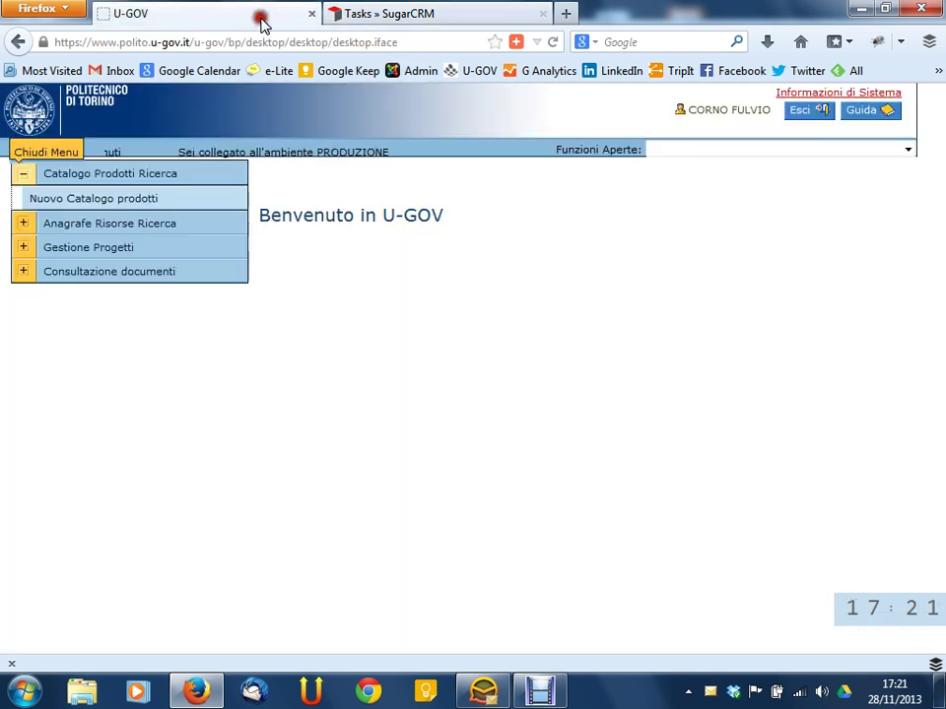
{"action": "left_click", "coordinate": [380, 18]}
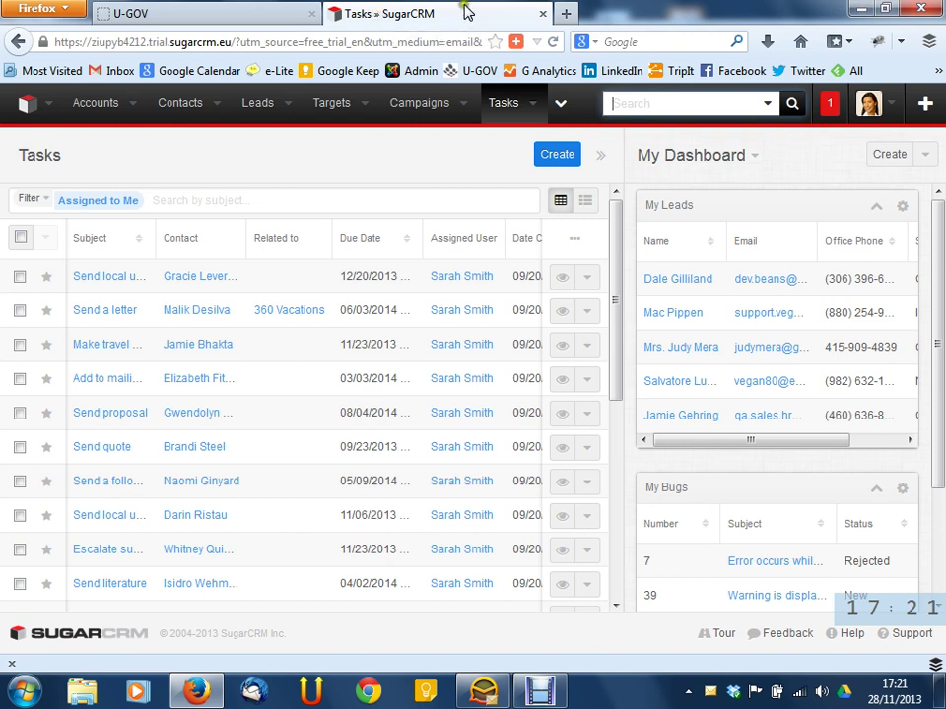
{"action": "left_click", "coordinate": [238, 10]}
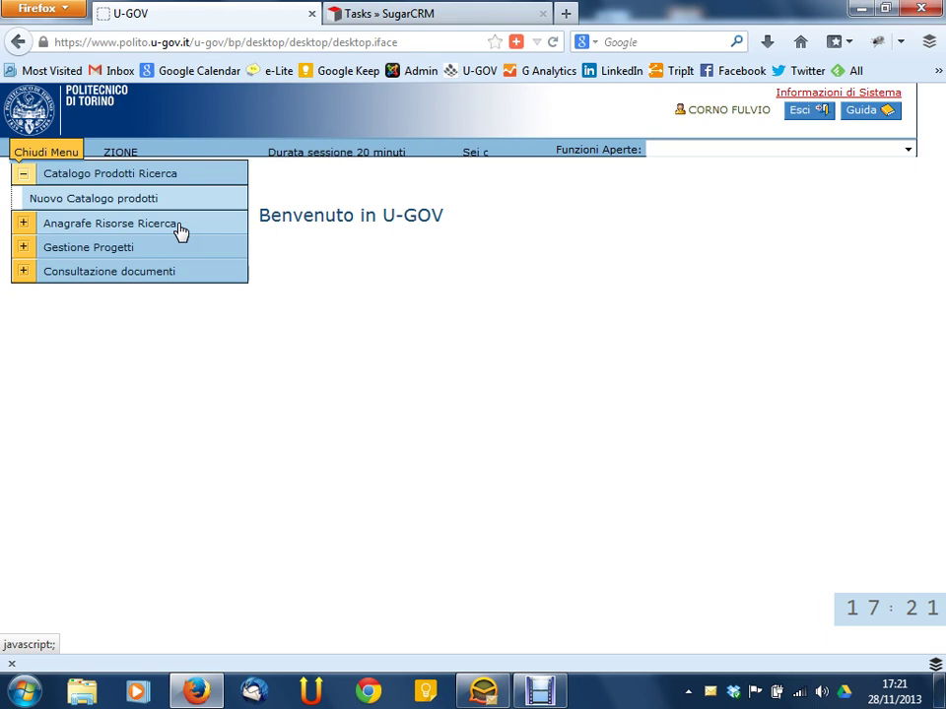
{"action": "left_click", "coordinate": [386, 11]}
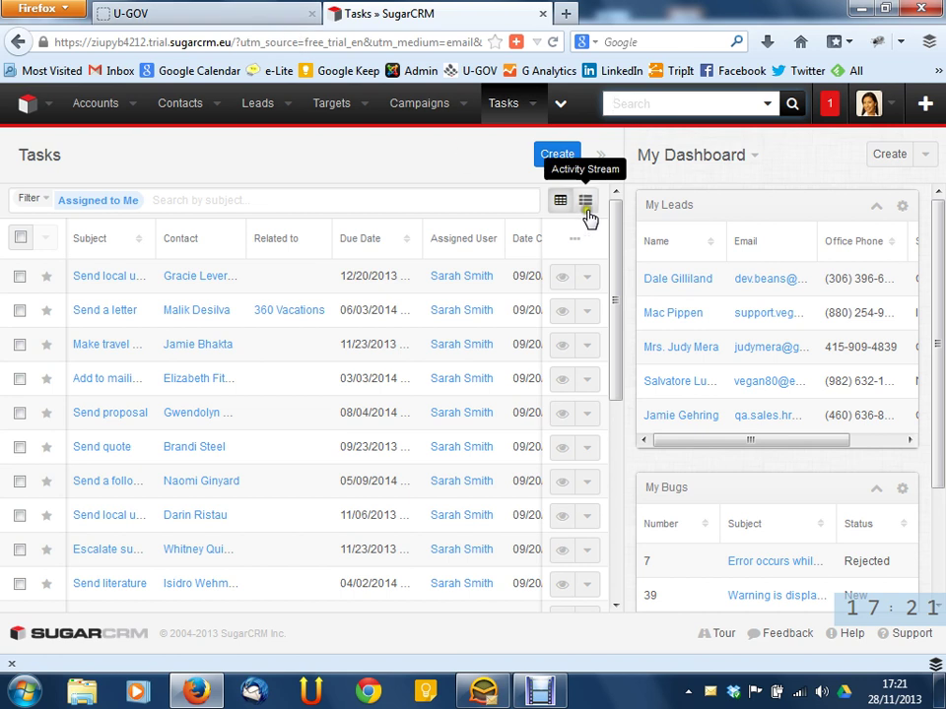
Review SugarCRM's module bar once more, including the Contacts entry and the list of additional modules
{"action": "left_click_drag", "start_coordinate": [618, 242], "coordinate": [606, 246]}
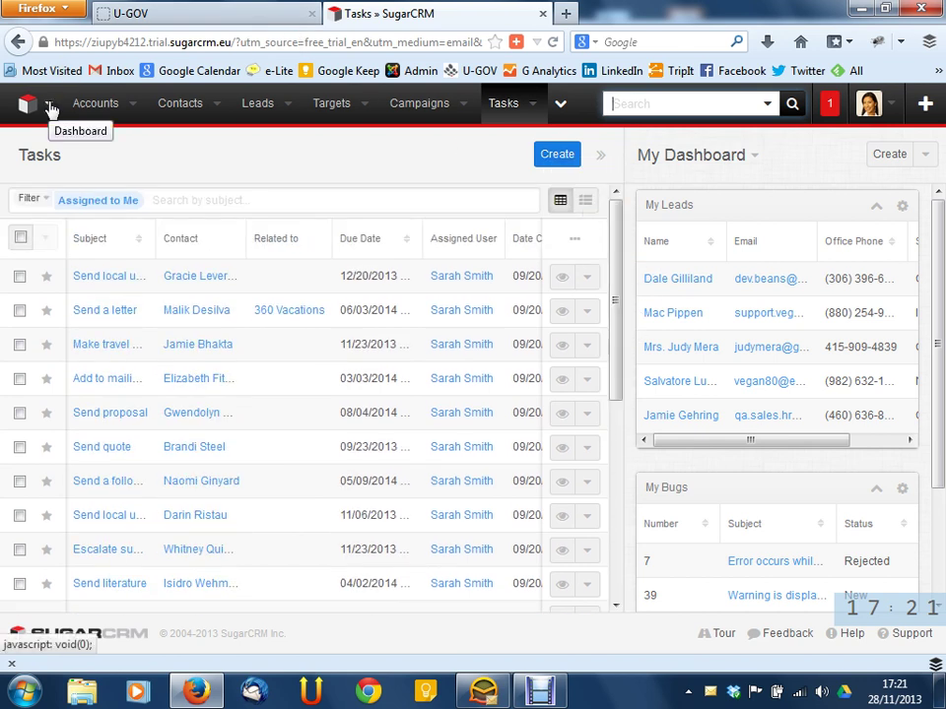
{"action": "left_click", "coordinate": [204, 105]}
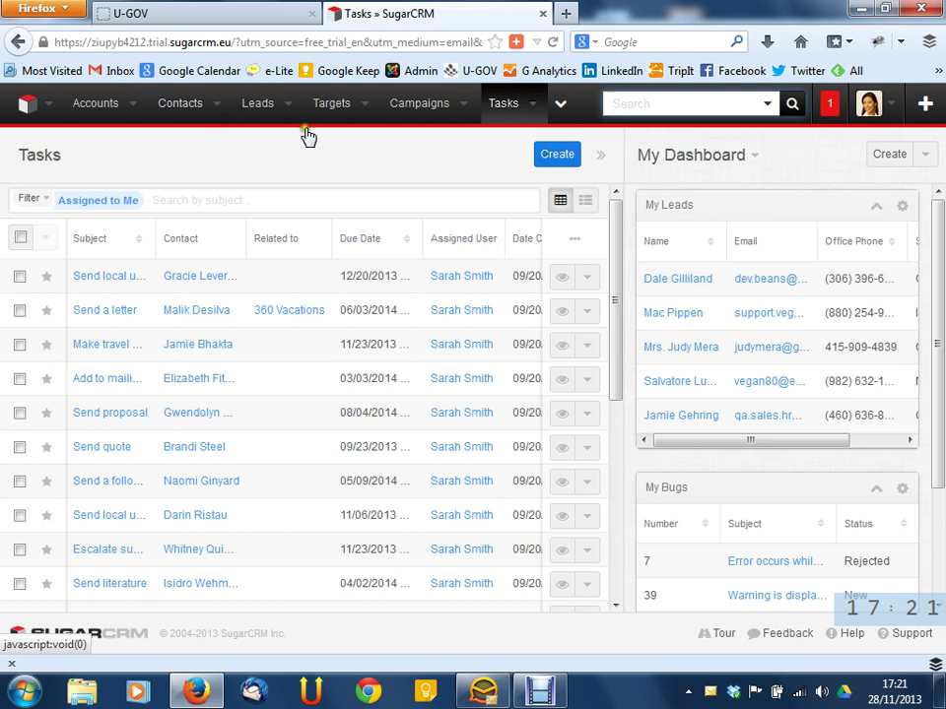
{"action": "left_click", "coordinate": [561, 106]}
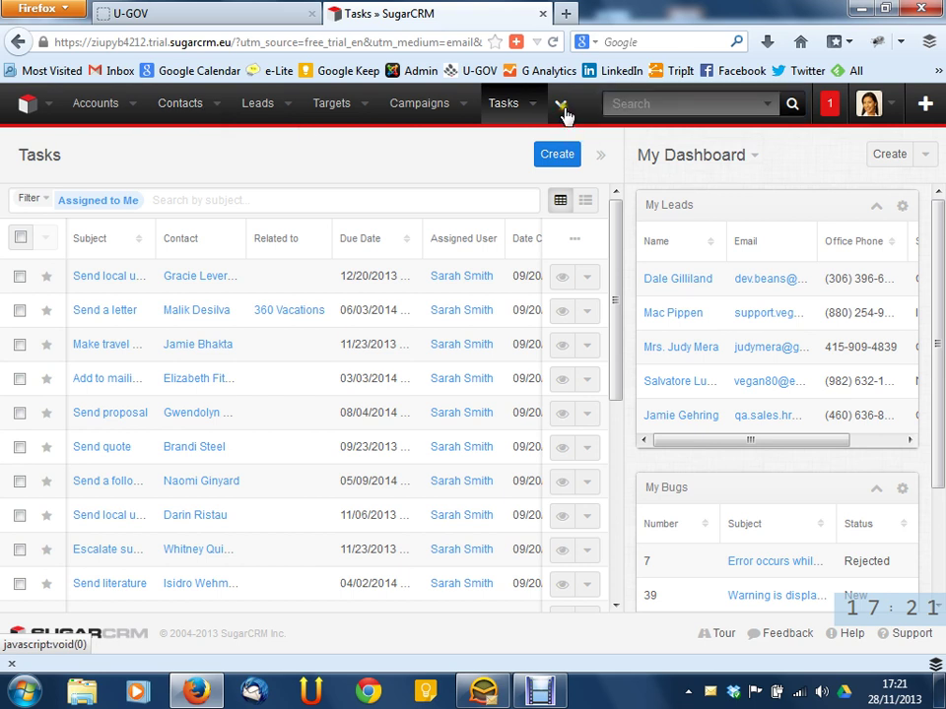
{"action": "left_click", "coordinate": [561, 109]}
{"action": "left_click", "coordinate": [561, 109]}
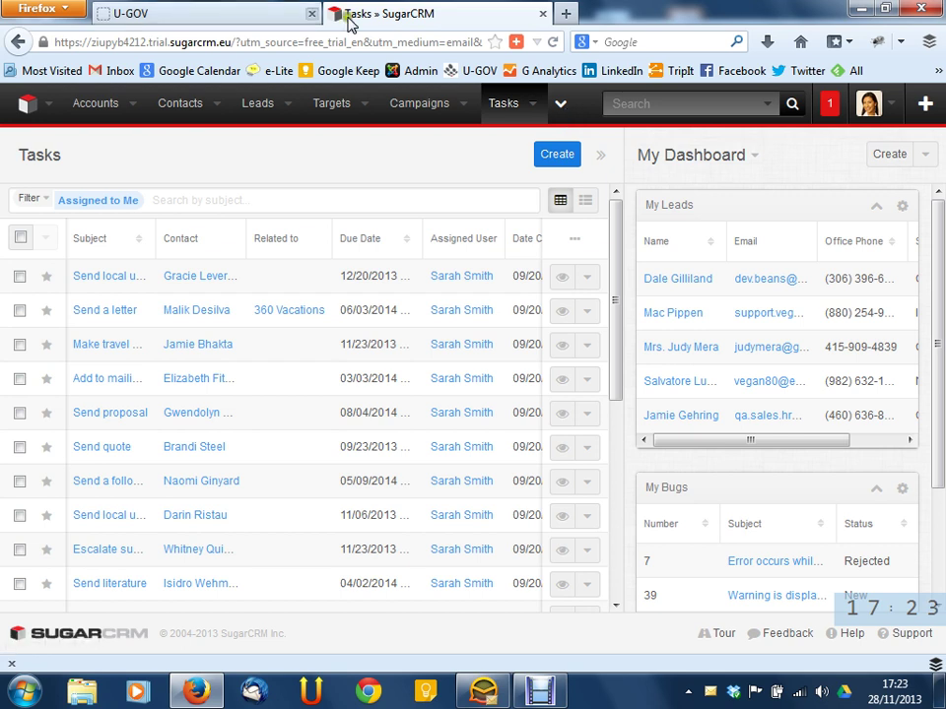
Glance at U-GOV and SugarCRM again, minimize Firefox and eM Client, and bring up the video recorder window
{"action": "left_click", "coordinate": [262, 10]}
{"action": "left_click", "coordinate": [345, 13]}
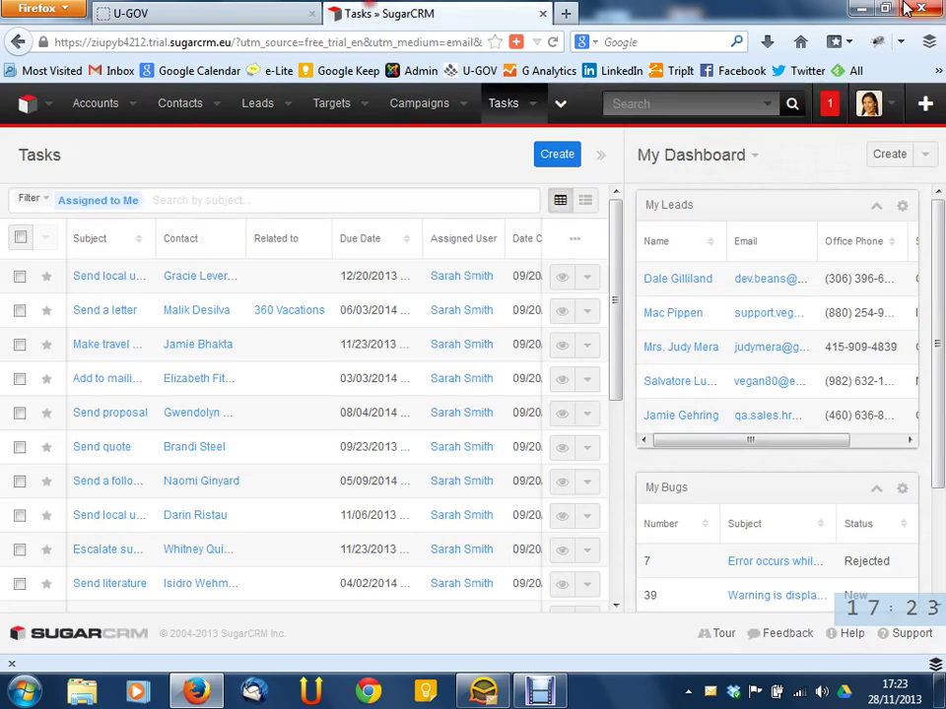
{"action": "left_click", "coordinate": [863, 8]}
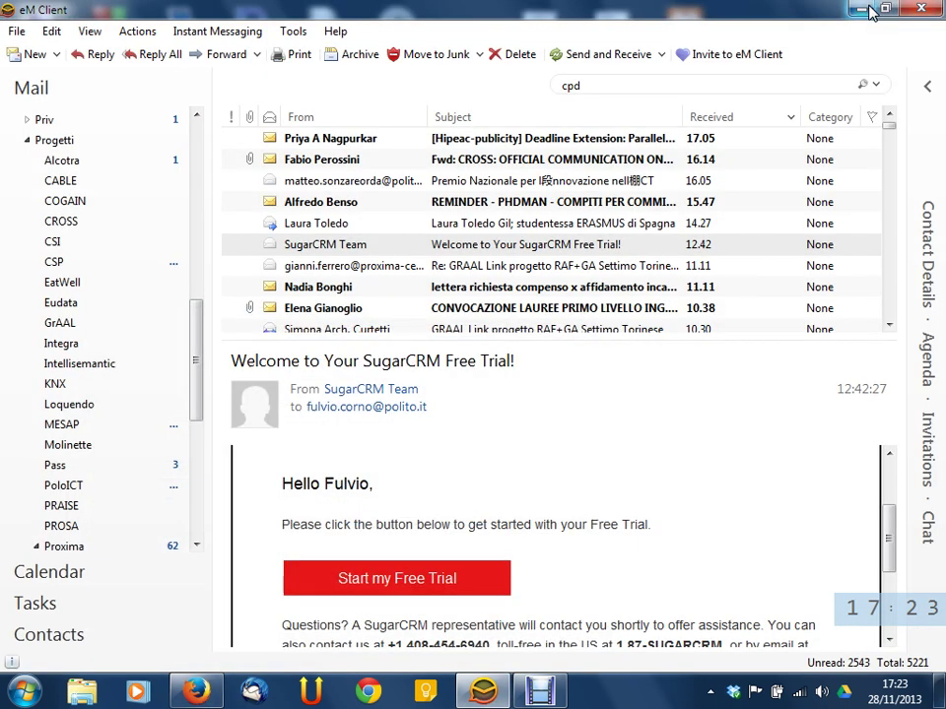
{"action": "left_click", "coordinate": [855, 9]}
{"action": "left_click", "coordinate": [540, 689]}
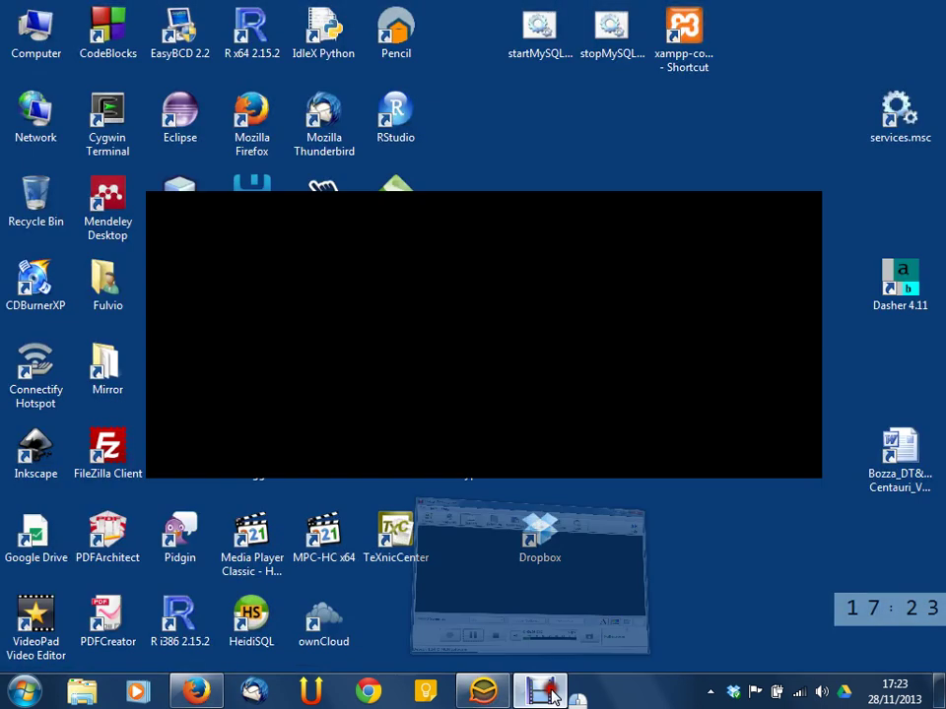